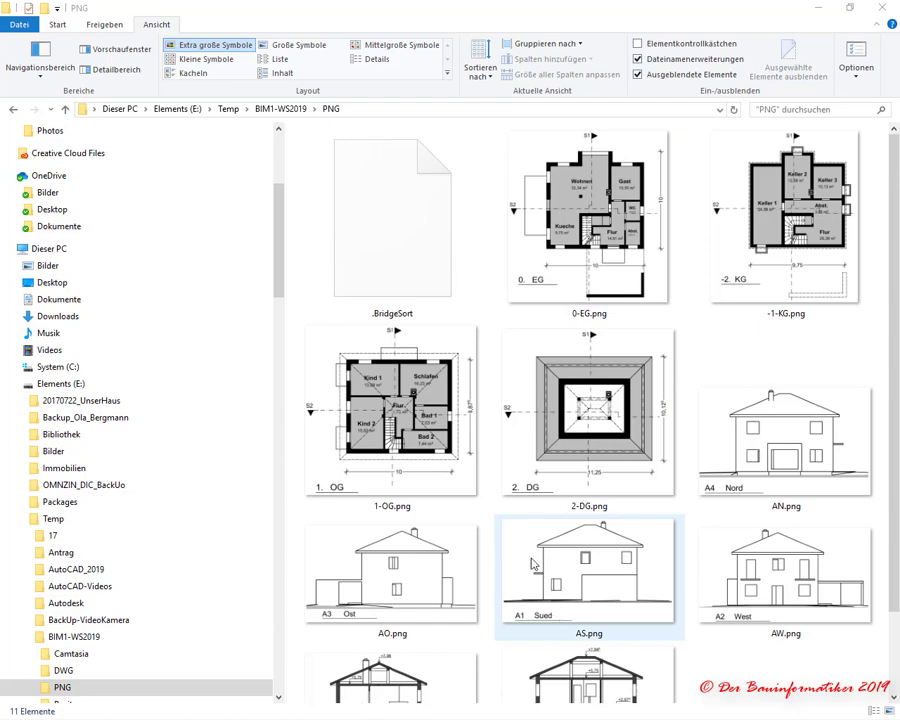
Switch to Revit's Projektbrowser and collapse the ALLGEMEIN group of views
scroll(520, 500, "down", 1)
scroll(520, 505, "up", 1)
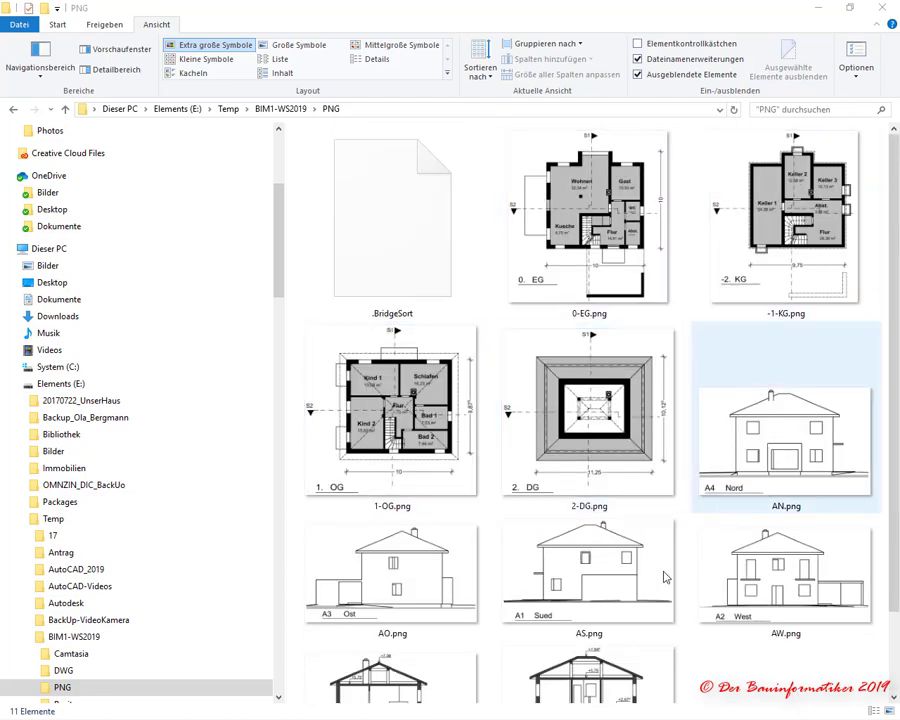
scroll(497, 574, "down", 1)
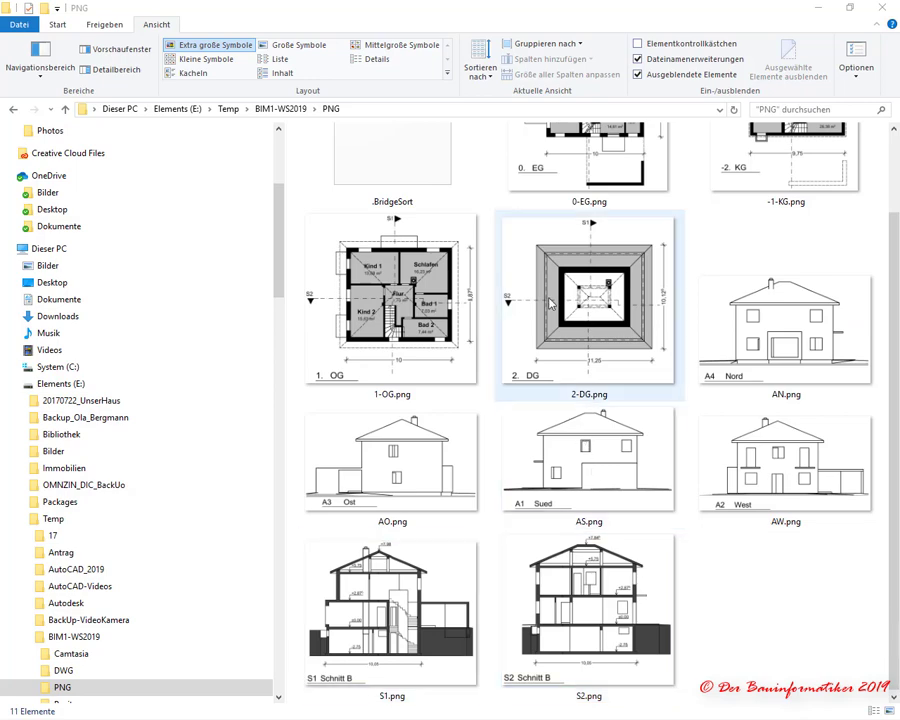
scroll(522, 500, "up", 1)
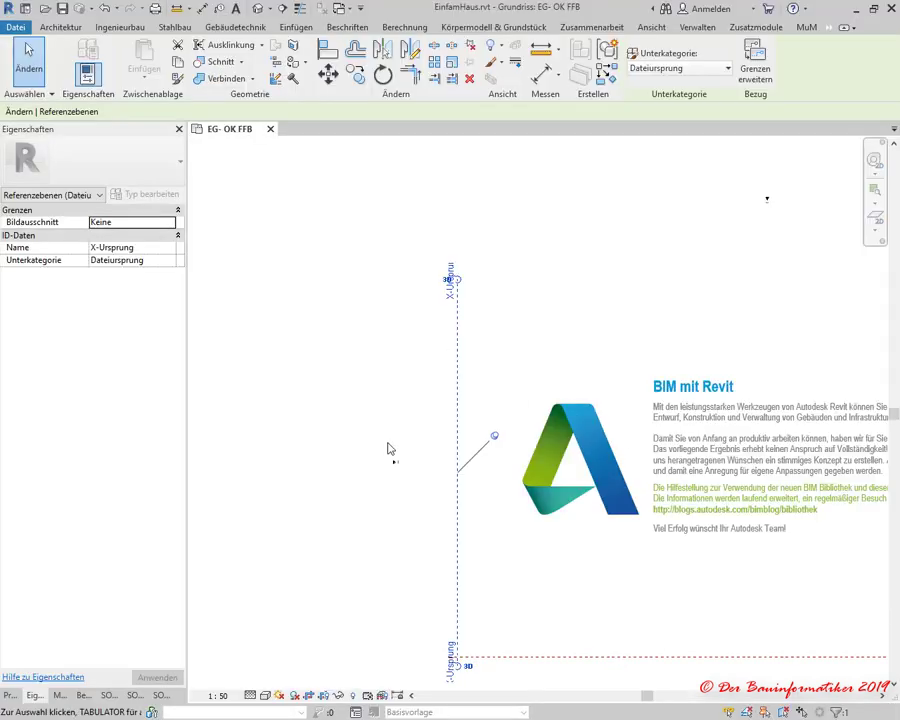
key("Escape")
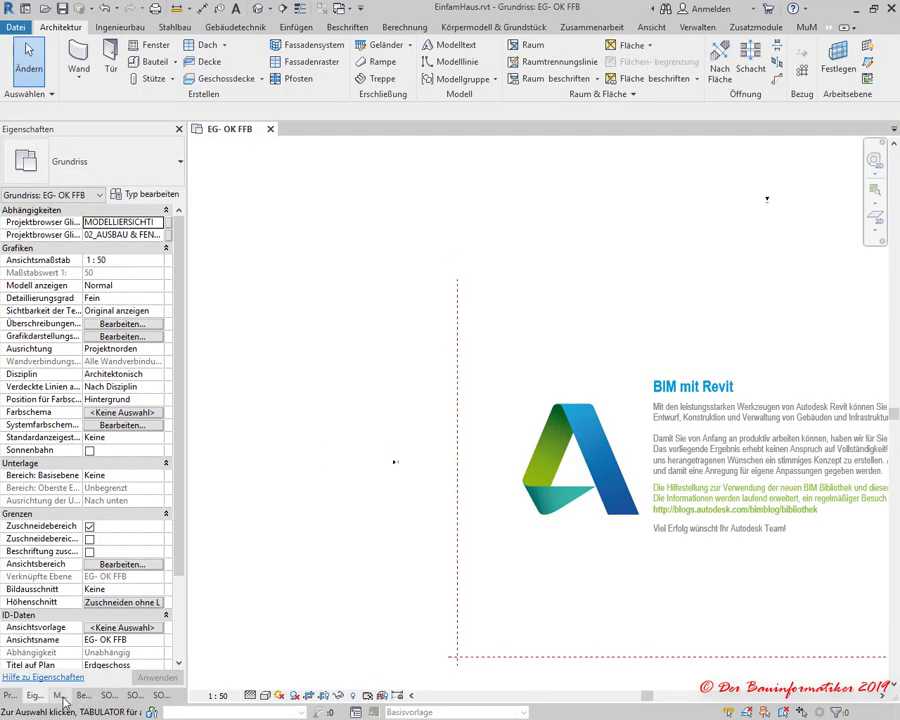
left_click(12, 695)
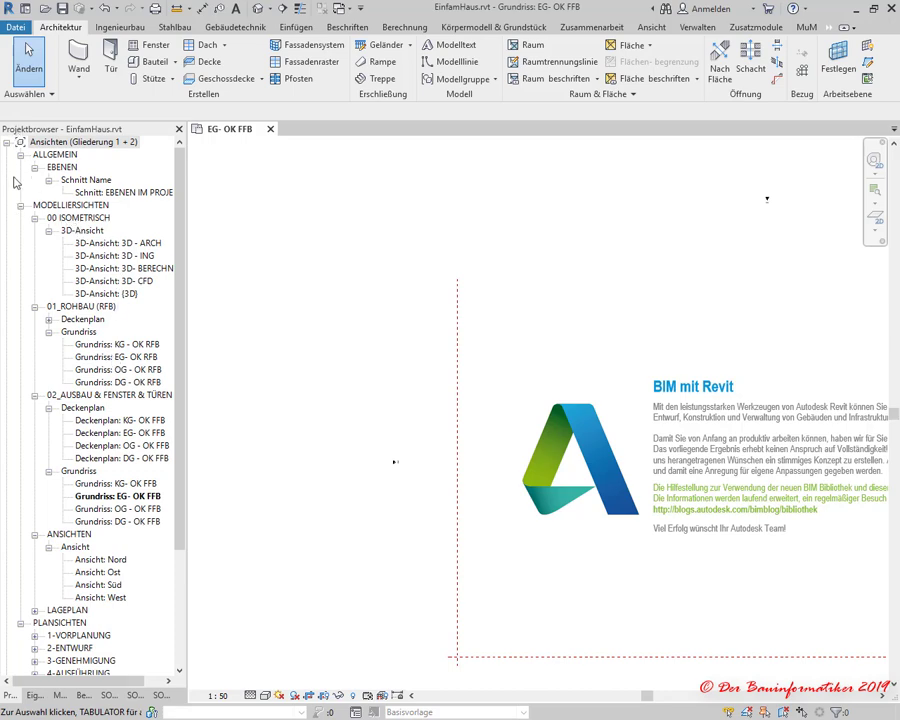
mouse_move(22, 206)
left_click(16, 150)
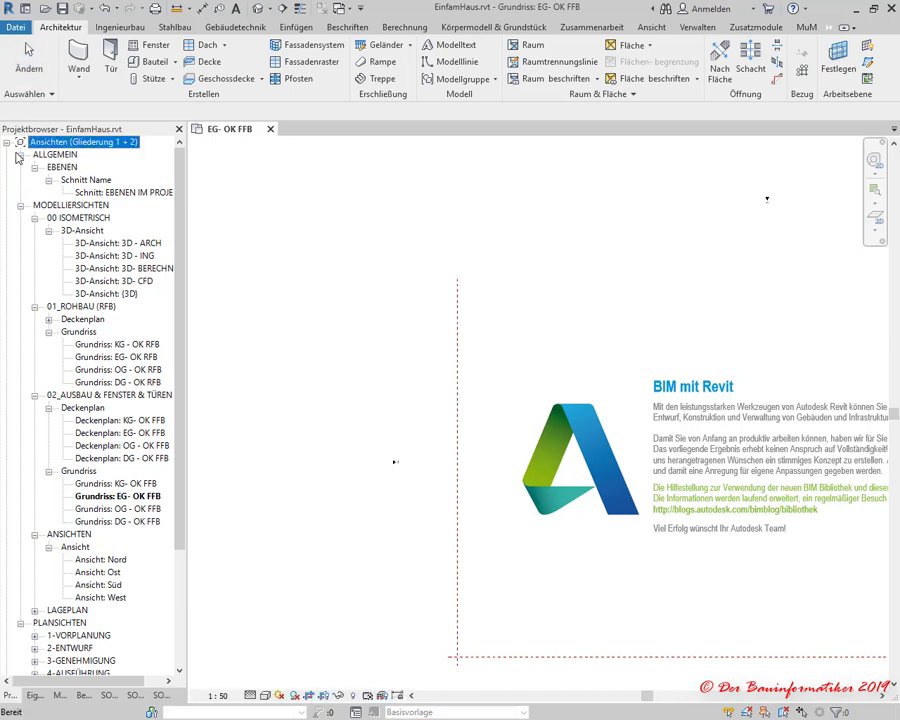
left_click(20, 155)
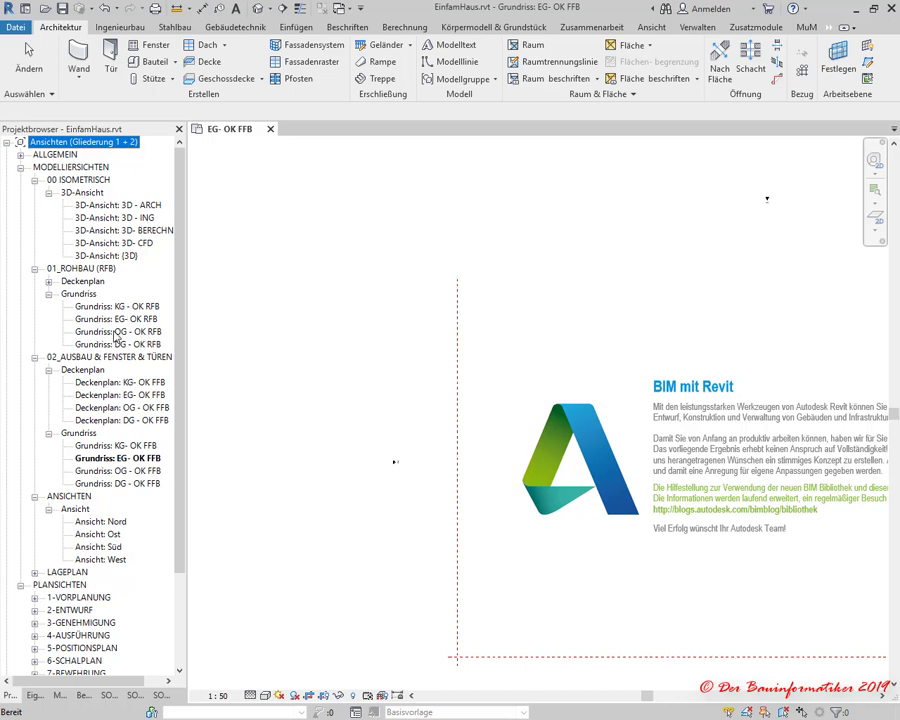
Open the Grundriss OG - OK RFB plan and centre its crop region in view
double_click(108, 332)
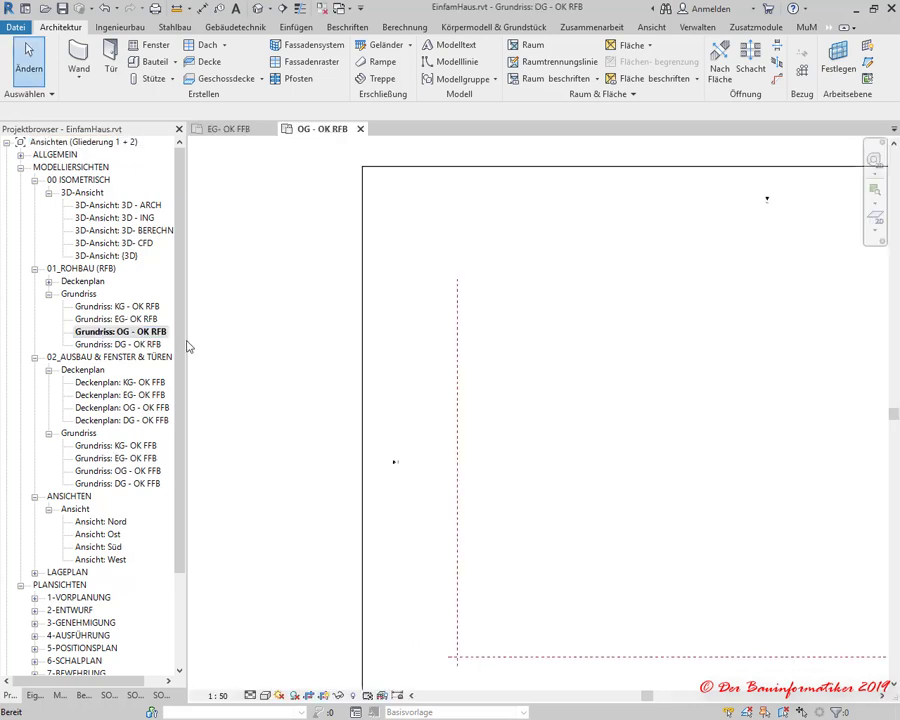
scroll(576, 410, "down", 2)
scroll(698, 502, "up", 1)
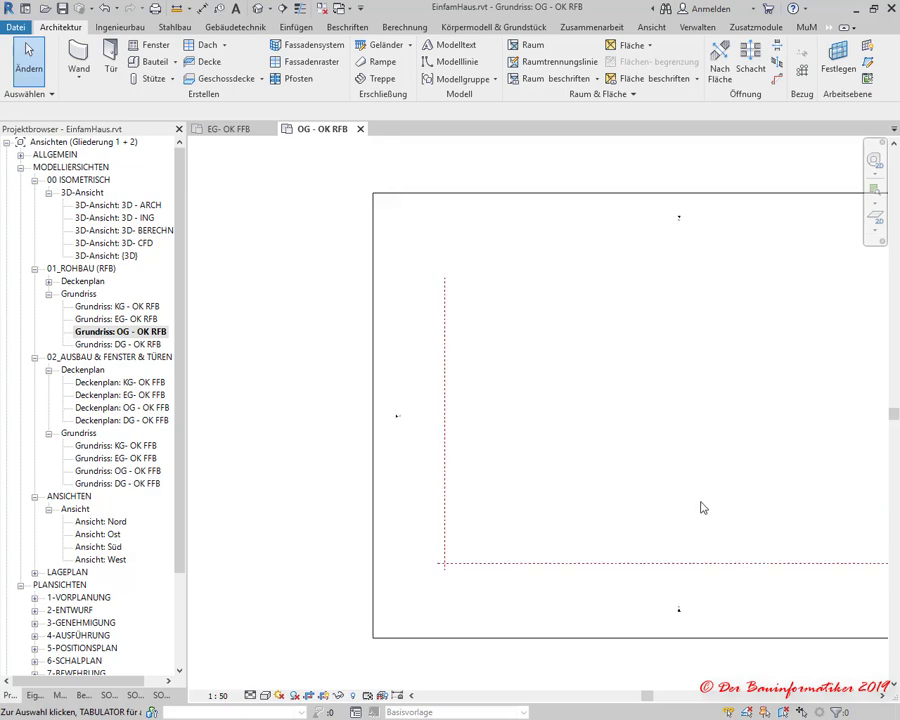
scroll(626, 482, "up", 1)
scroll(627, 482, "down", 1)
middle_click_drag(629, 482, 478, 482)
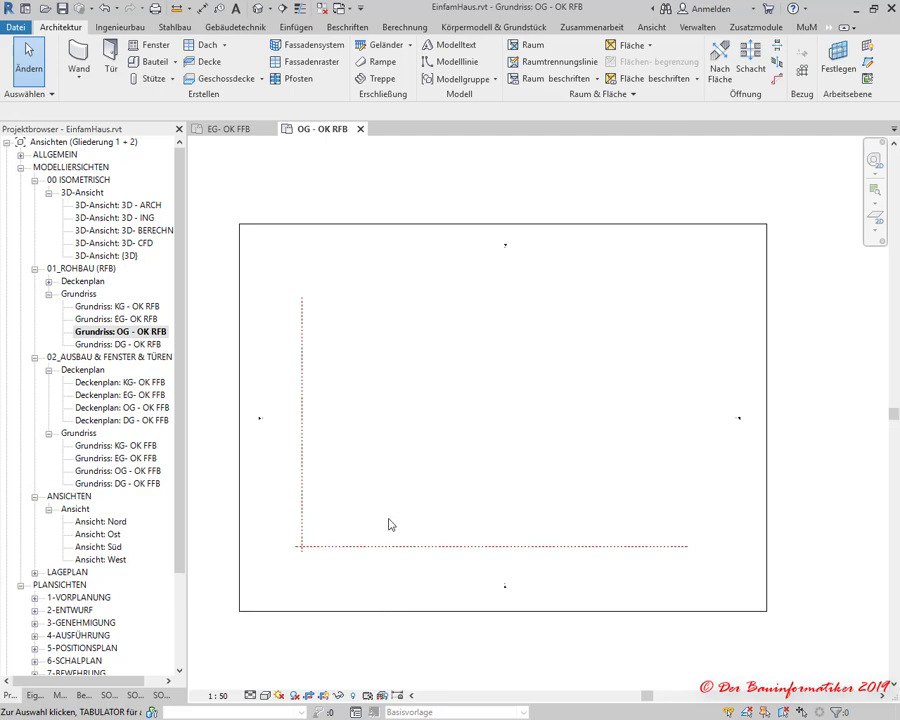
In the plan's Visibility/Graphics settings, turn on the Topografie category
left_click(650, 28)
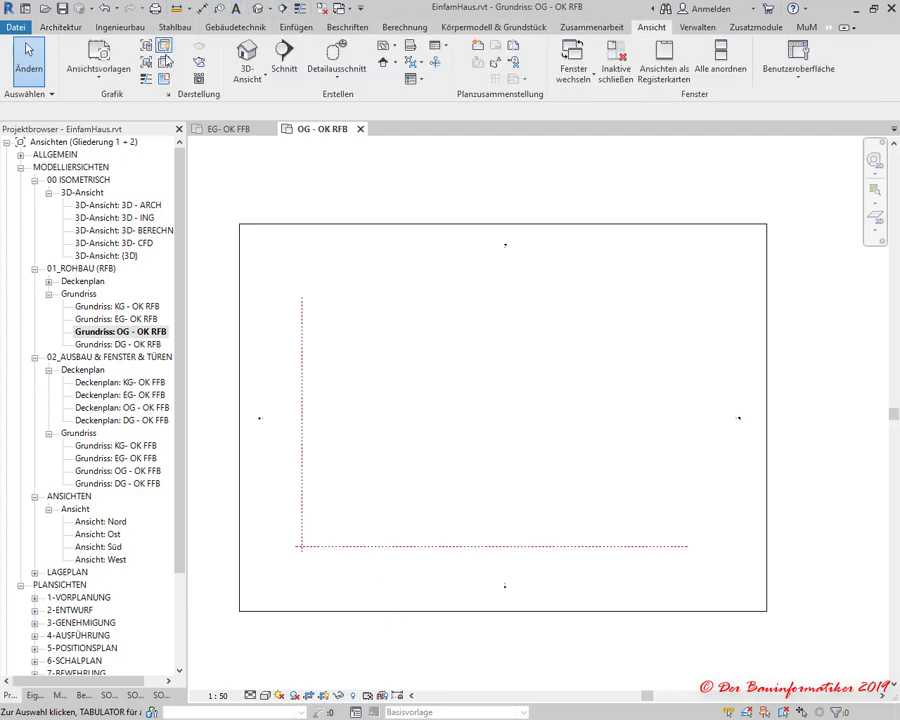
left_click(150, 46)
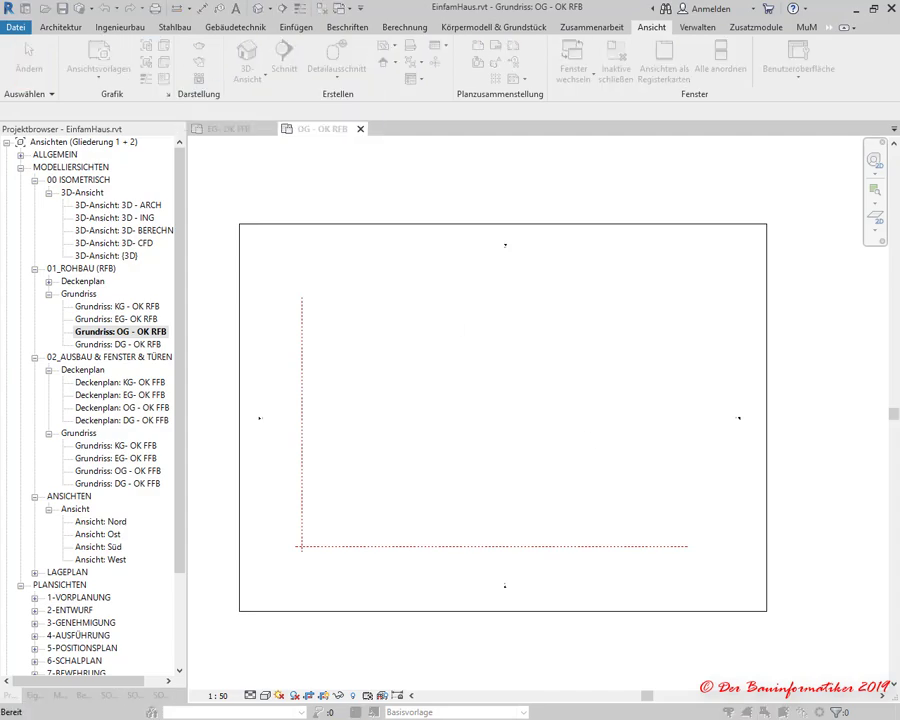
left_click_drag(352, 310, 392, 150)
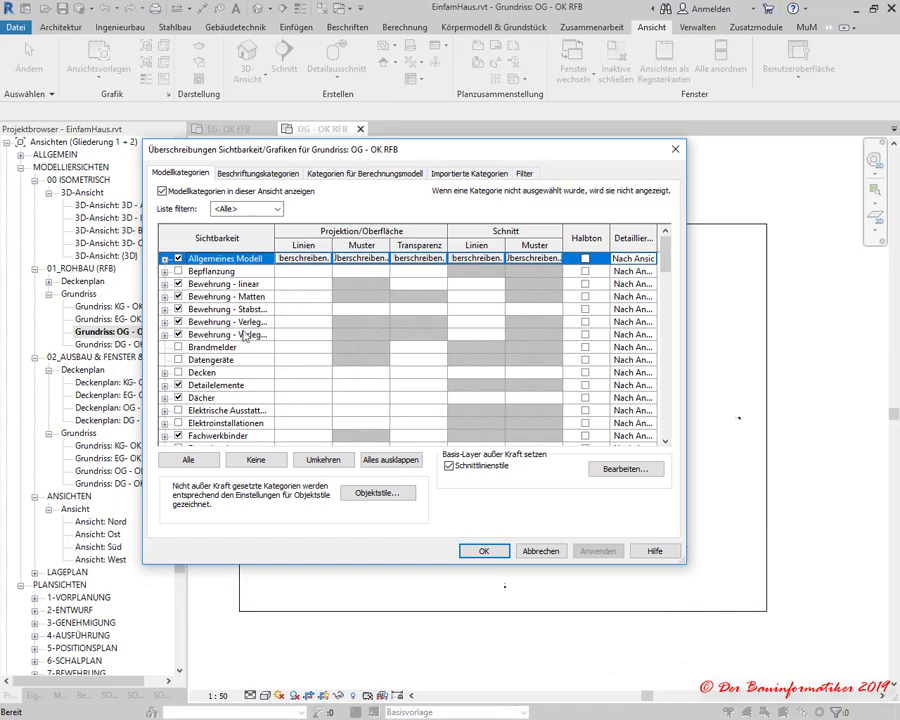
scroll(244, 336, "down", 2)
scroll(244, 336, "down", 2)
scroll(238, 340, "down", 2)
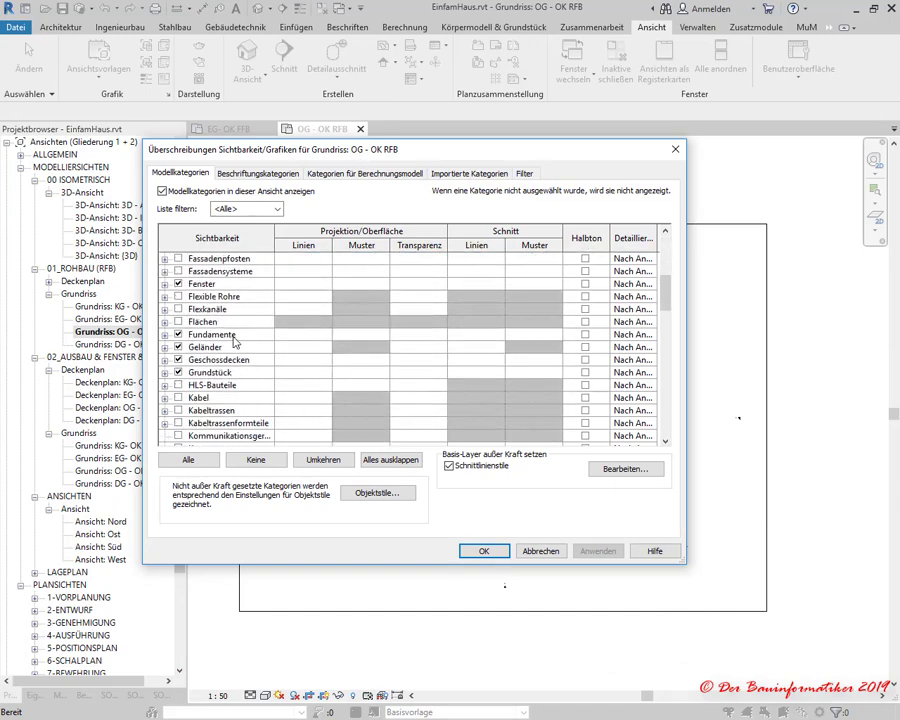
scroll(233, 340, "down", 2)
scroll(233, 340, "down", 2)
scroll(234, 341, "down", 2)
scroll(235, 342, "down", 2)
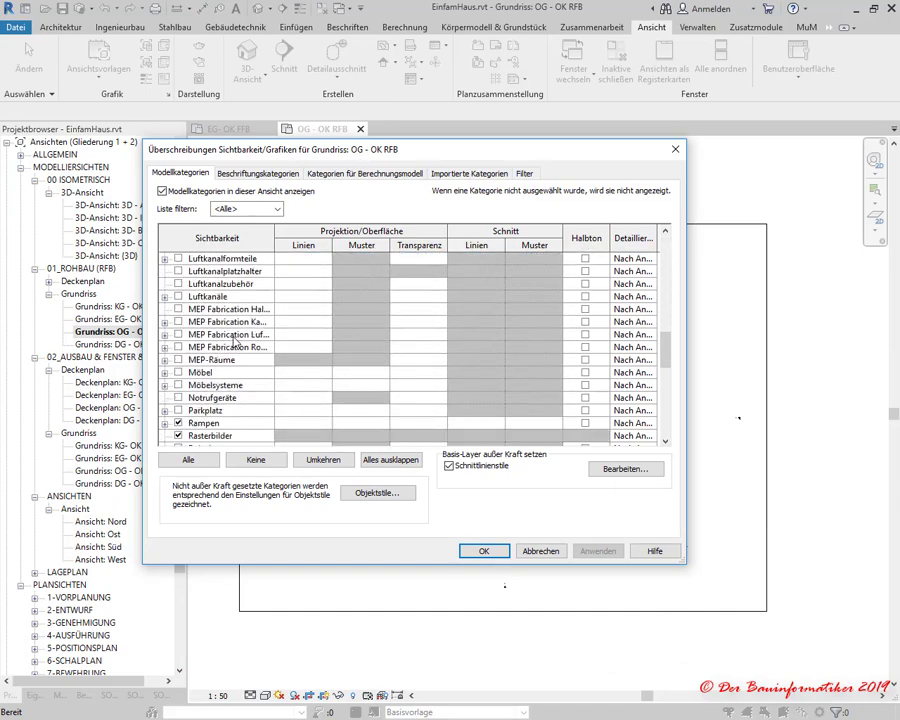
scroll(235, 341, "down", 2)
scroll(235, 341, "down", 2)
scroll(235, 341, "down", 2)
scroll(235, 342, "down", 2)
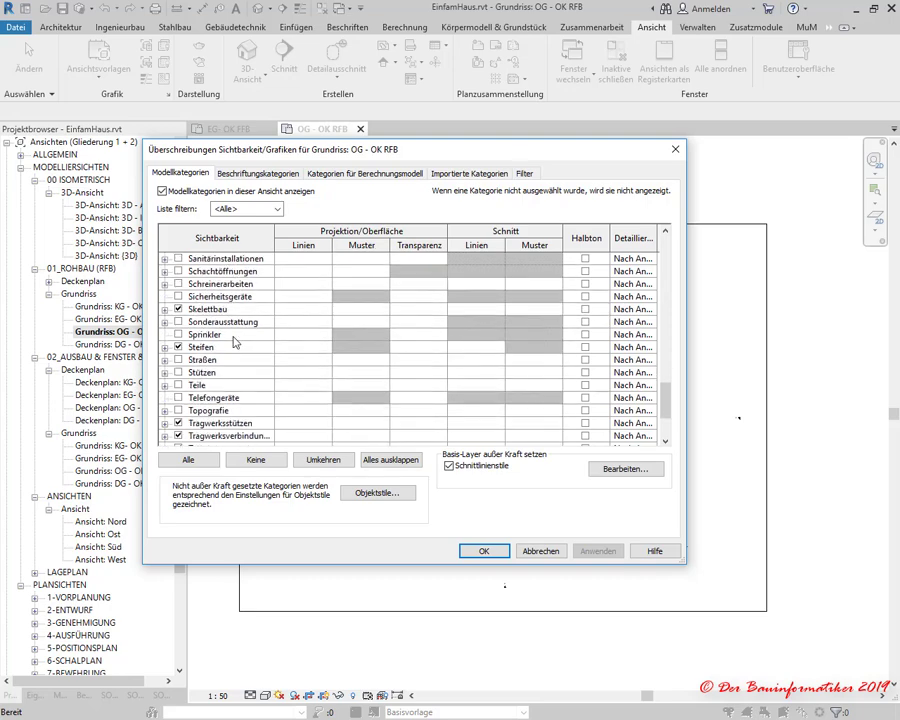
scroll(235, 342, "down", 2)
left_click(165, 360)
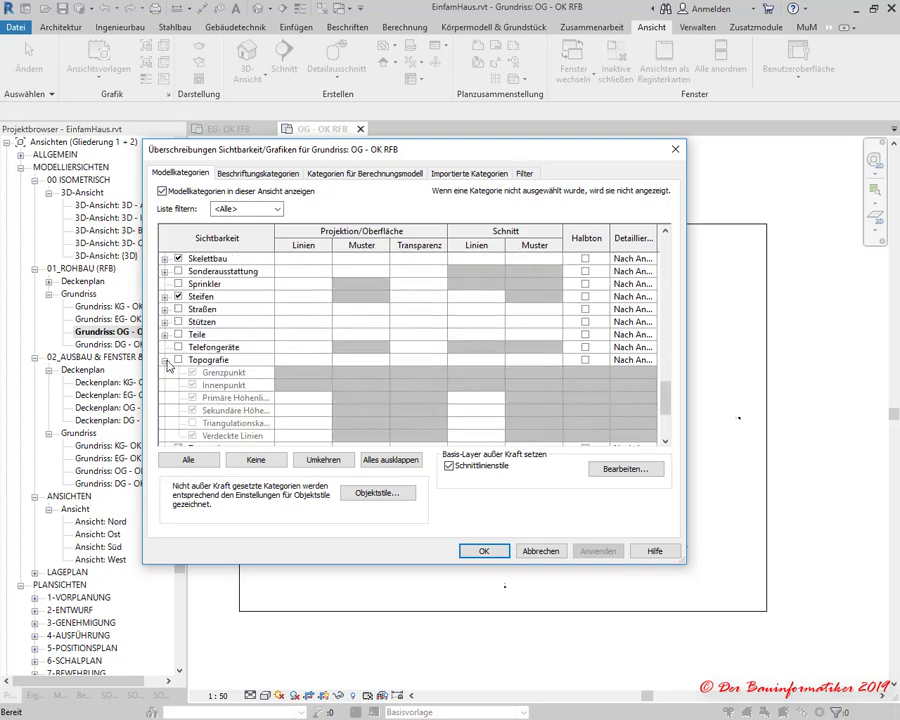
left_click(178, 360)
Under Grundstück, turn on Projekt-Basispunkt and Vermessungspunkt and apply with OK
scroll(257, 387, "down", 1)
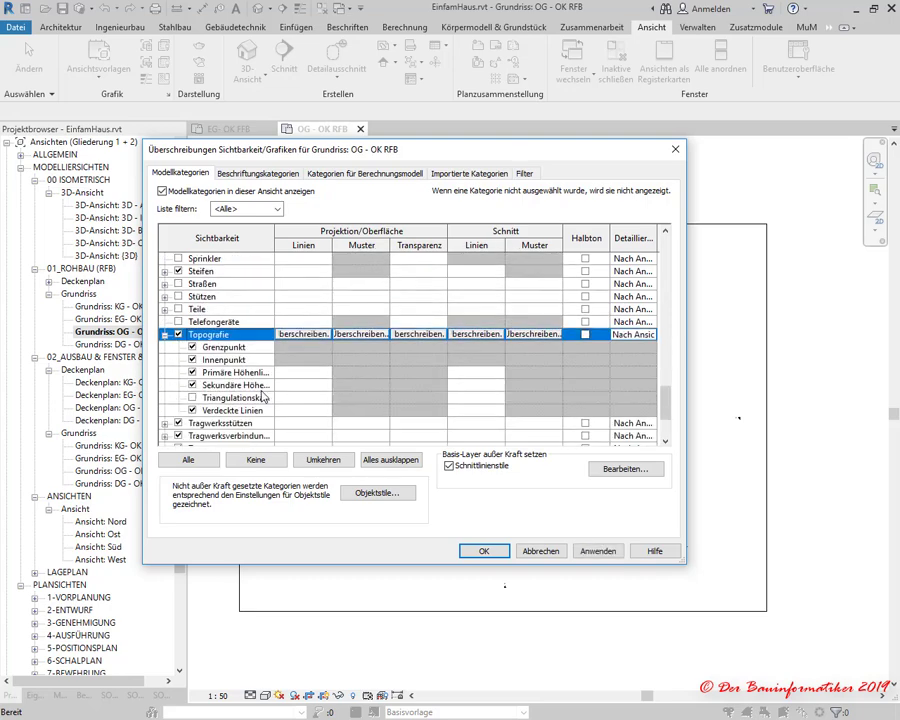
scroll(257, 387, "down", 1)
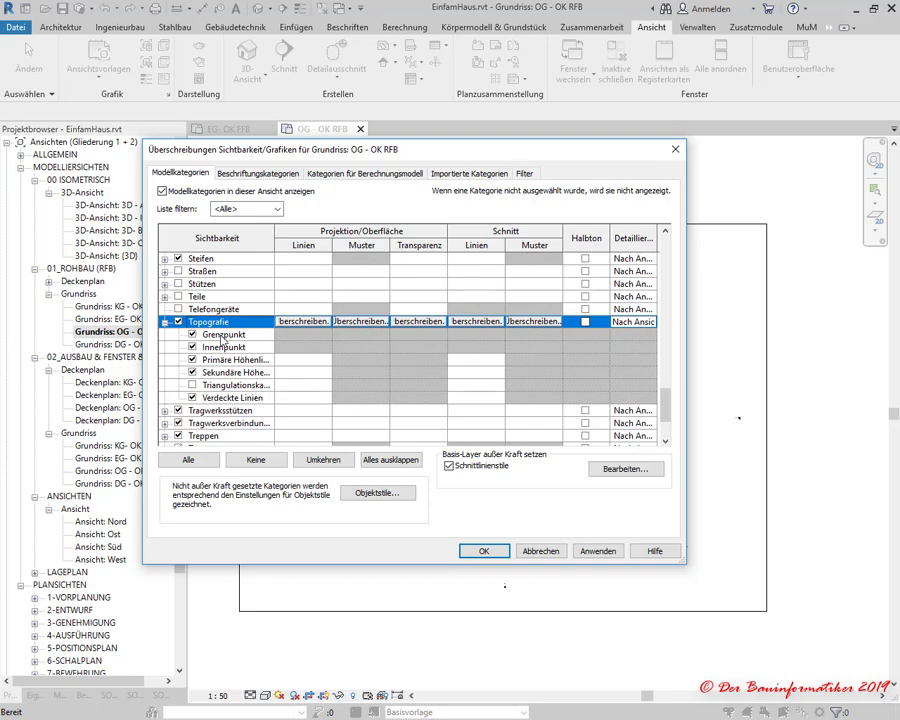
scroll(222, 342, "down", 1)
scroll(235, 344, "down", 1)
scroll(240, 343, "up", 1)
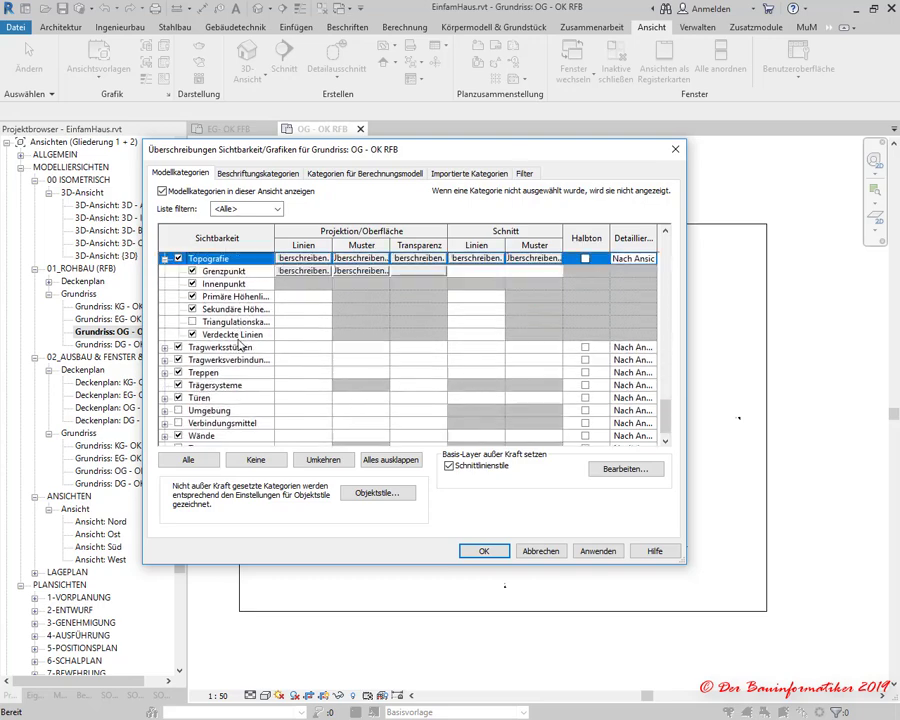
scroll(240, 343, "up", 4)
scroll(240, 343, "up", 2)
scroll(240, 343, "up", 3)
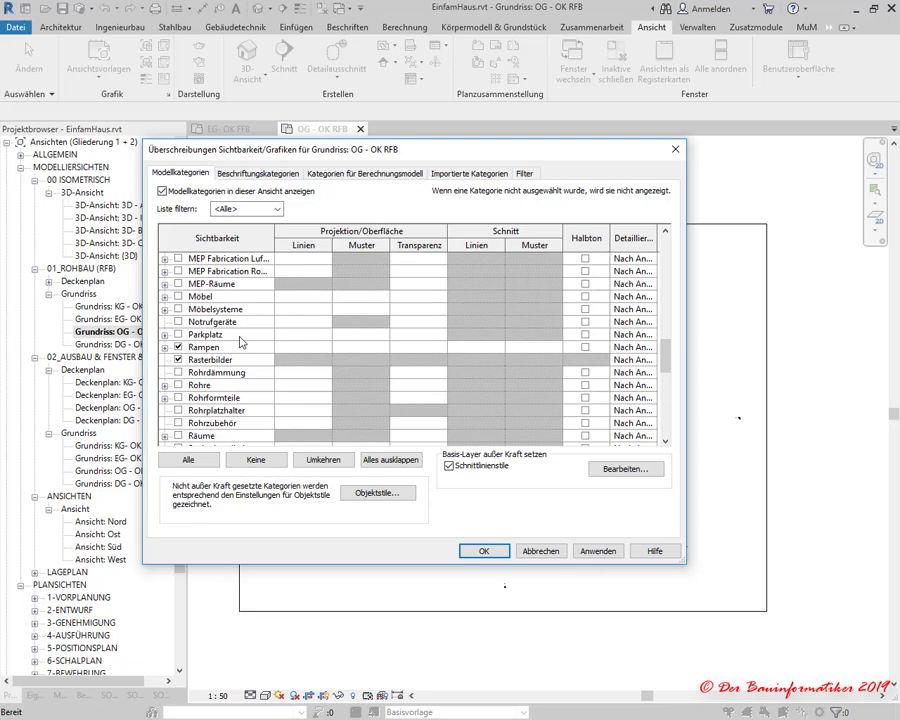
scroll(240, 343, "up", 2)
scroll(240, 343, "up", 4)
scroll(240, 343, "up", 2)
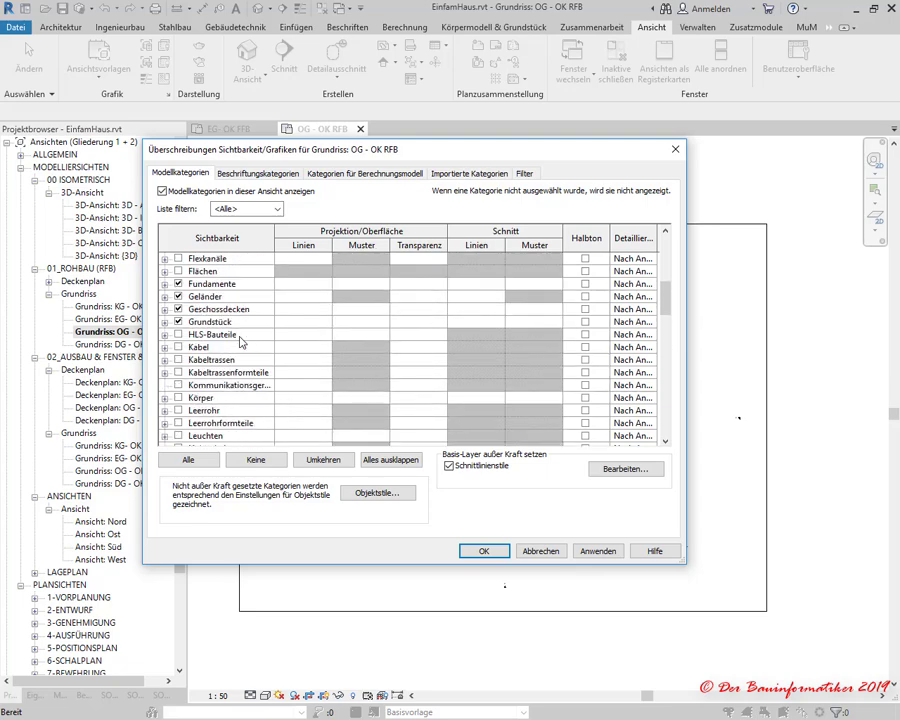
left_click(164, 322)
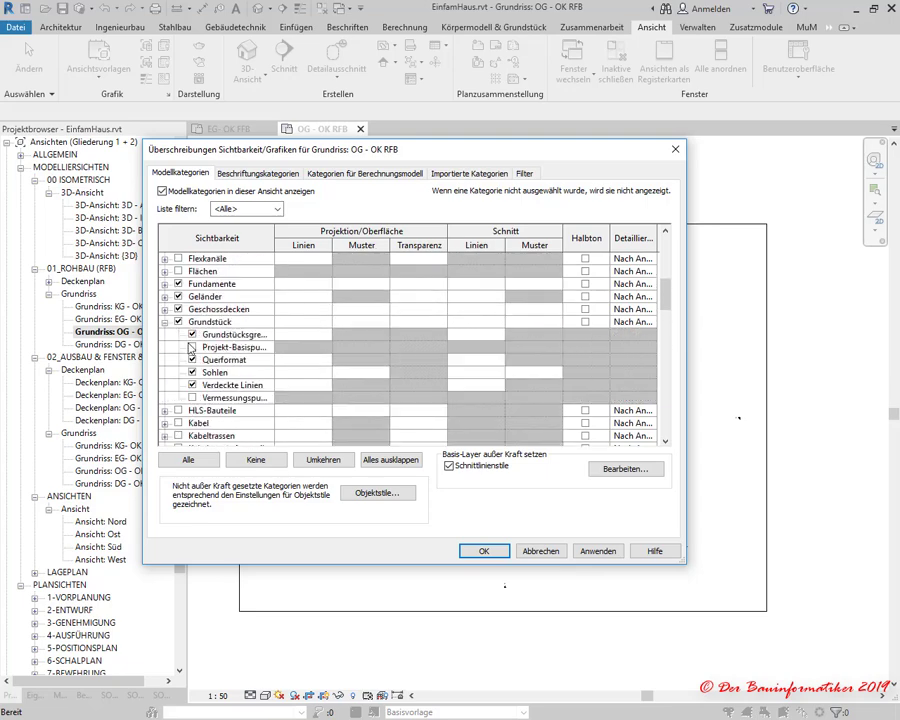
left_click(193, 347)
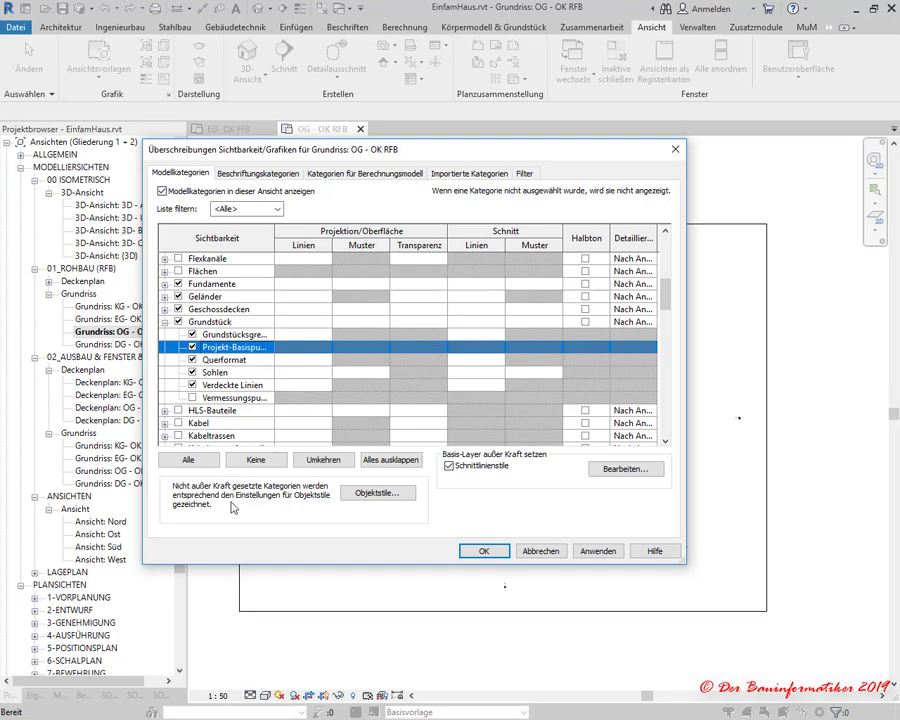
left_click(193, 397)
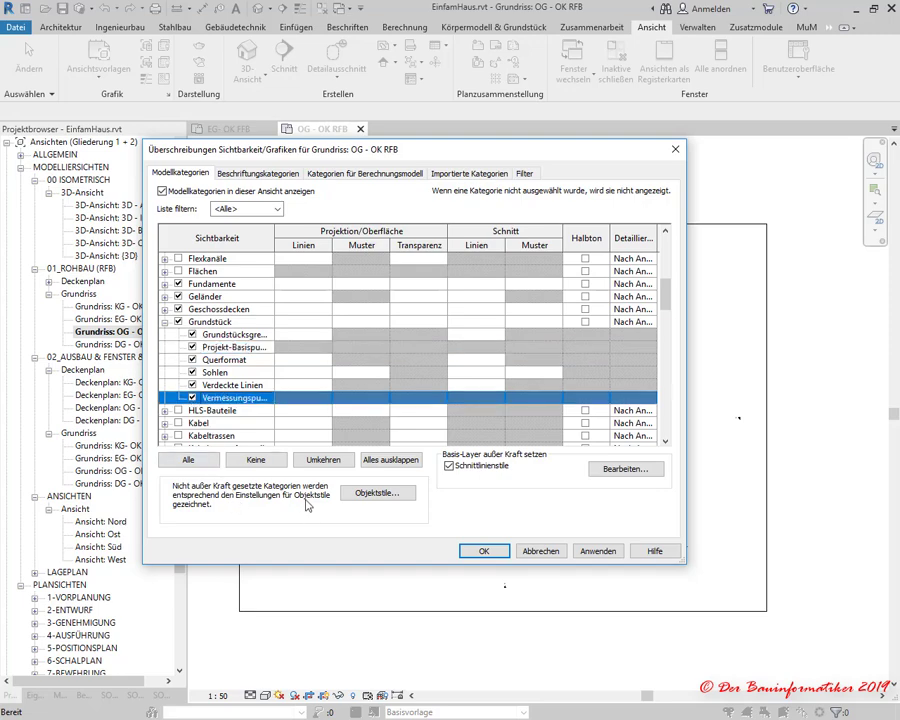
left_click(484, 551)
Start importing a raster image via Einfügen > Bild
scroll(279, 541, "up", 2)
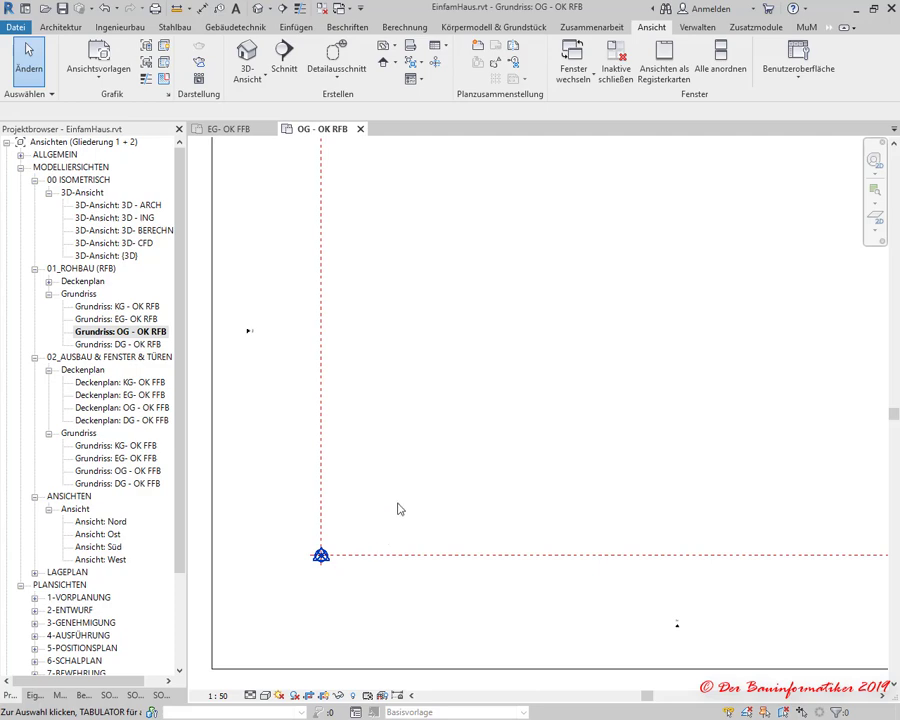
scroll(400, 500, "down", 2)
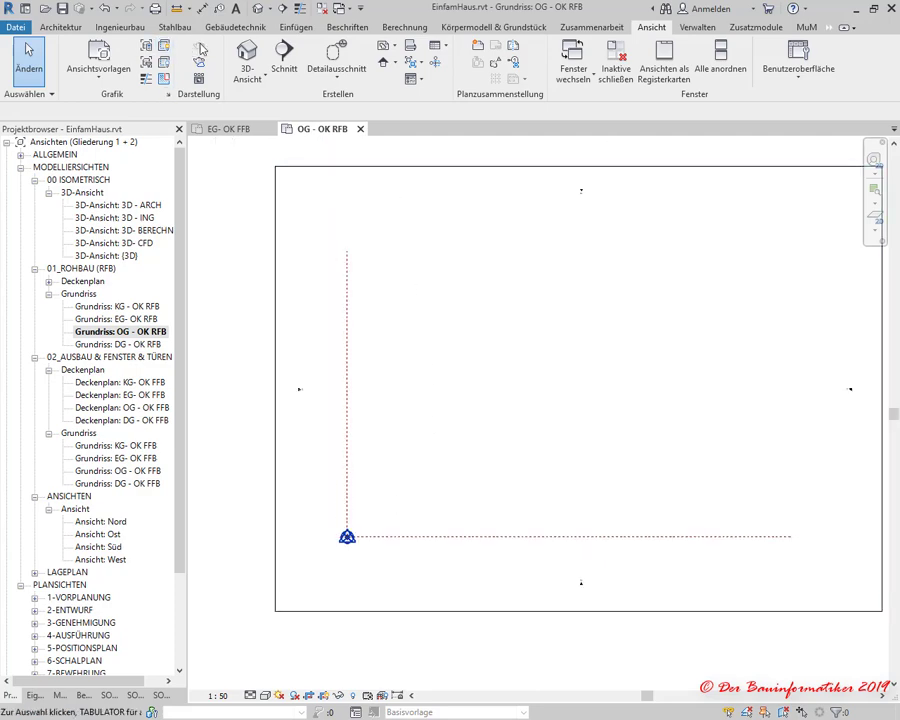
left_click(297, 28)
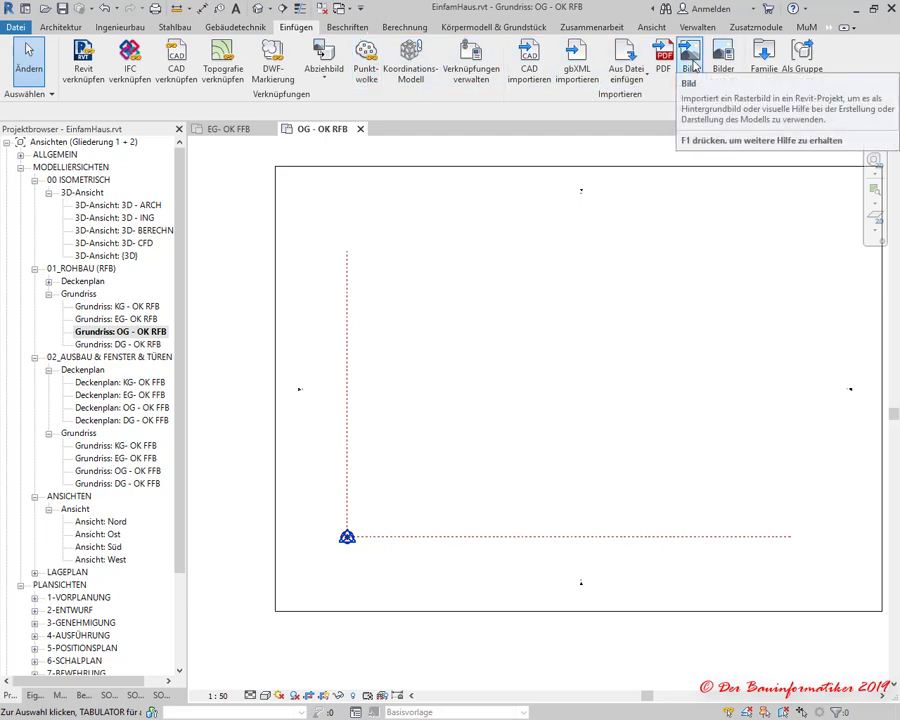
left_click(693, 62)
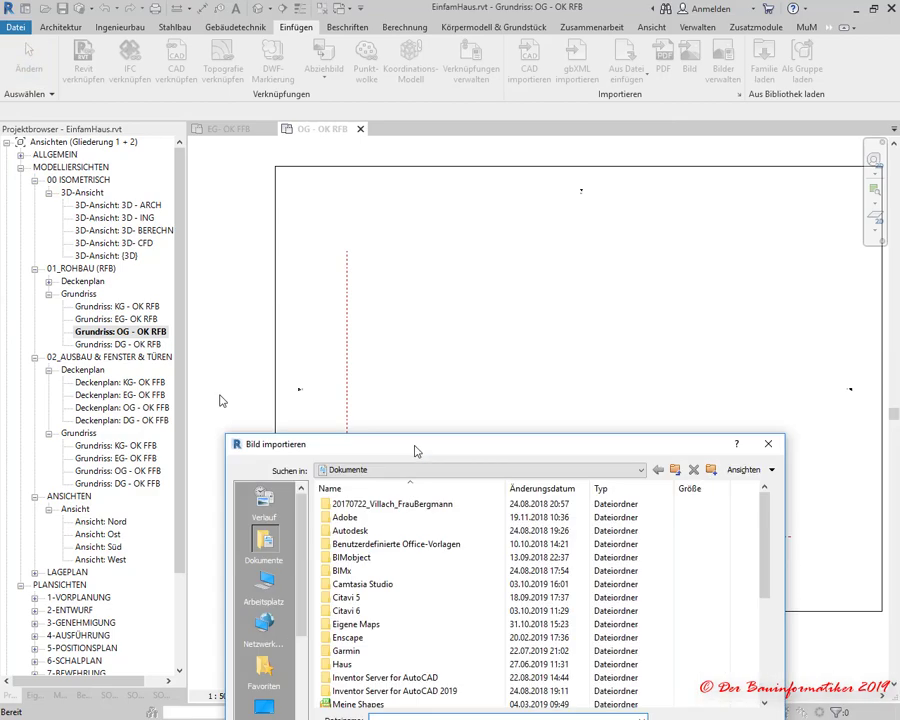
Browse to E:\Temp\BIM1-WS2019\PNG and open 1-OG.png
left_click_drag(414, 446, 216, 170)
left_click(173, 189)
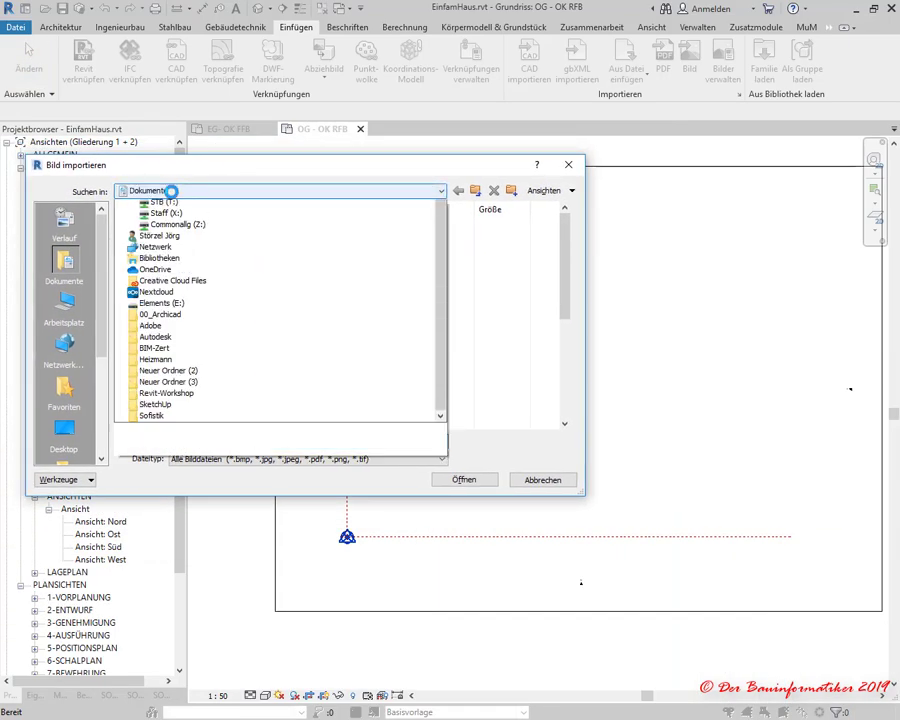
scroll(183, 330, "up", 1)
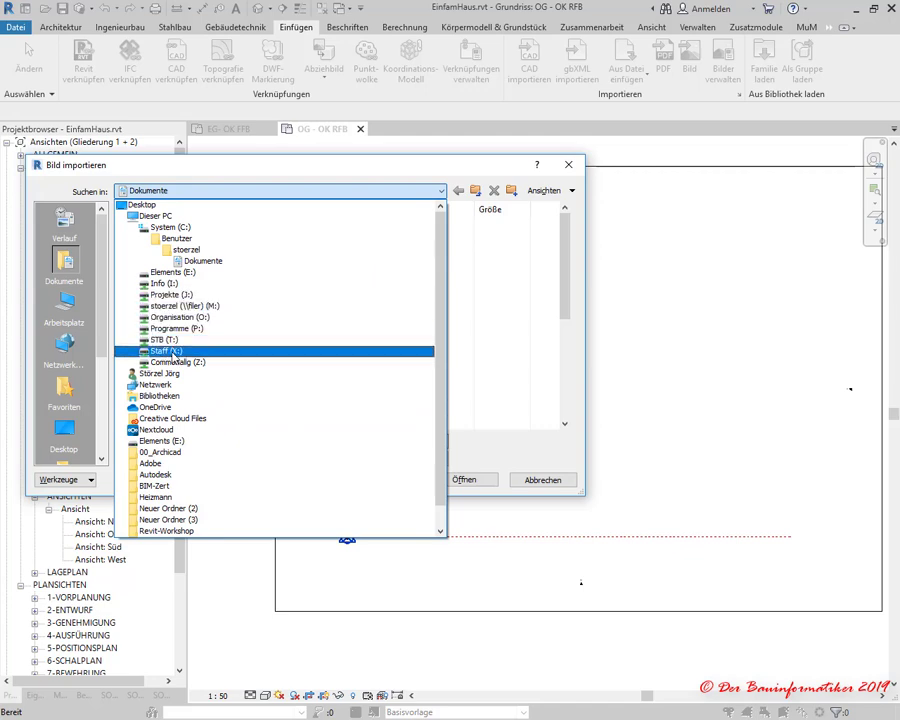
left_click(172, 272)
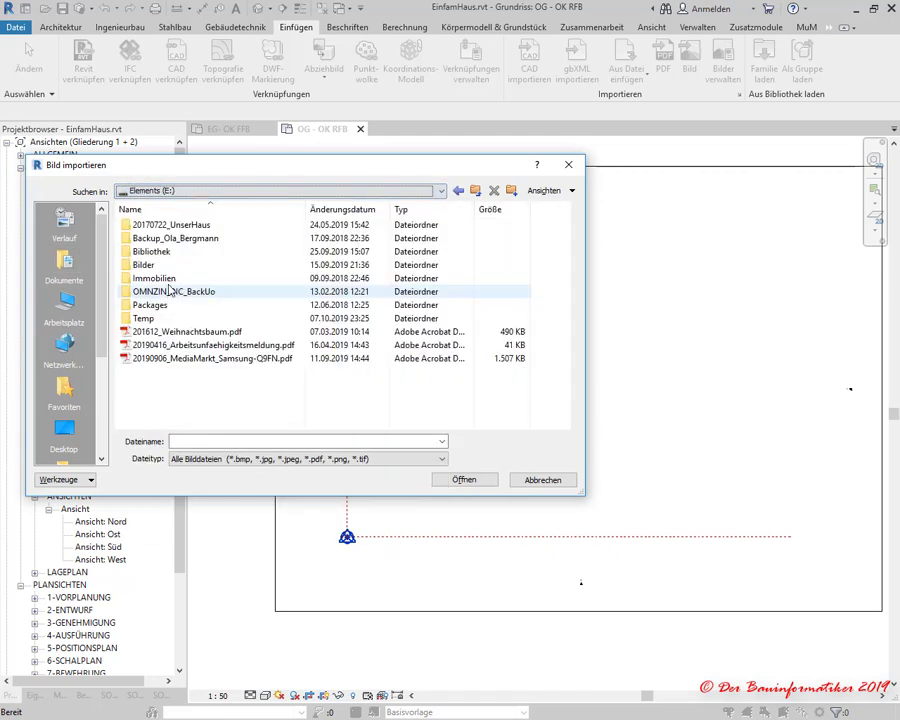
double_click(147, 317)
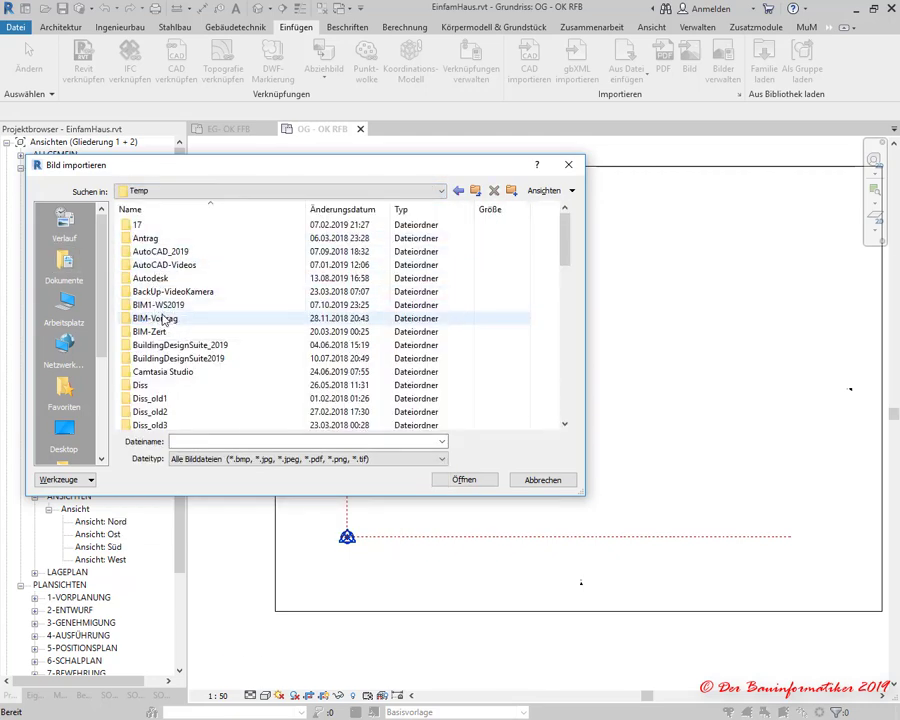
double_click(150, 304)
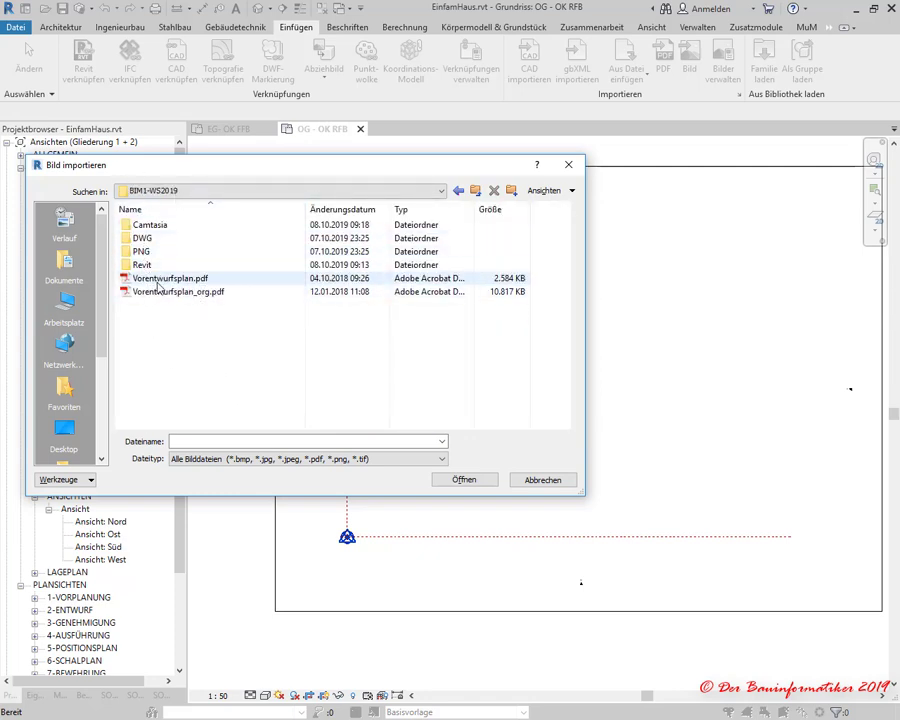
double_click(141, 251)
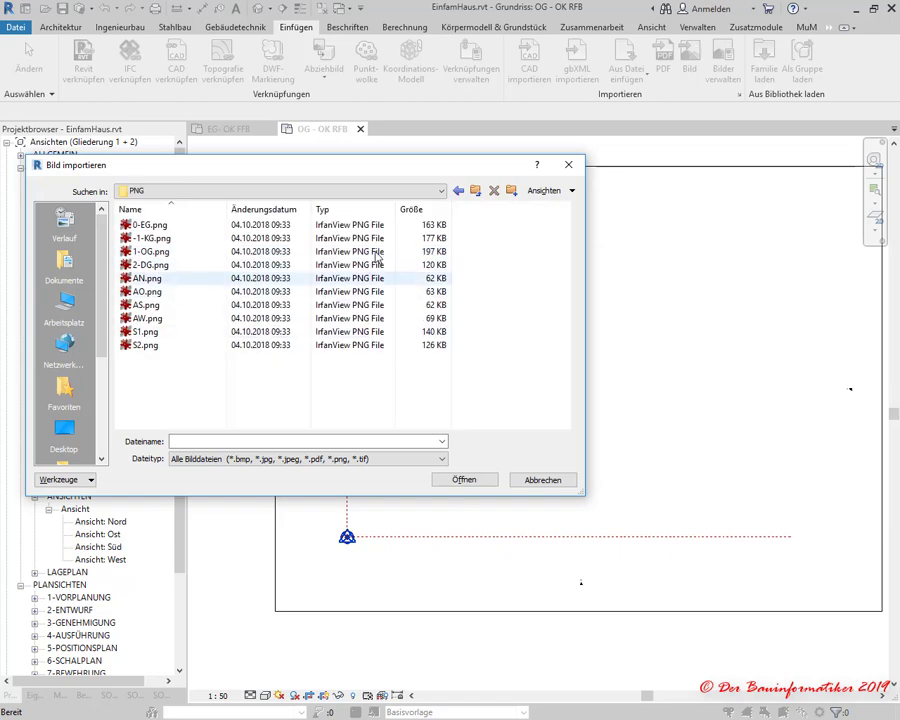
left_click(151, 252)
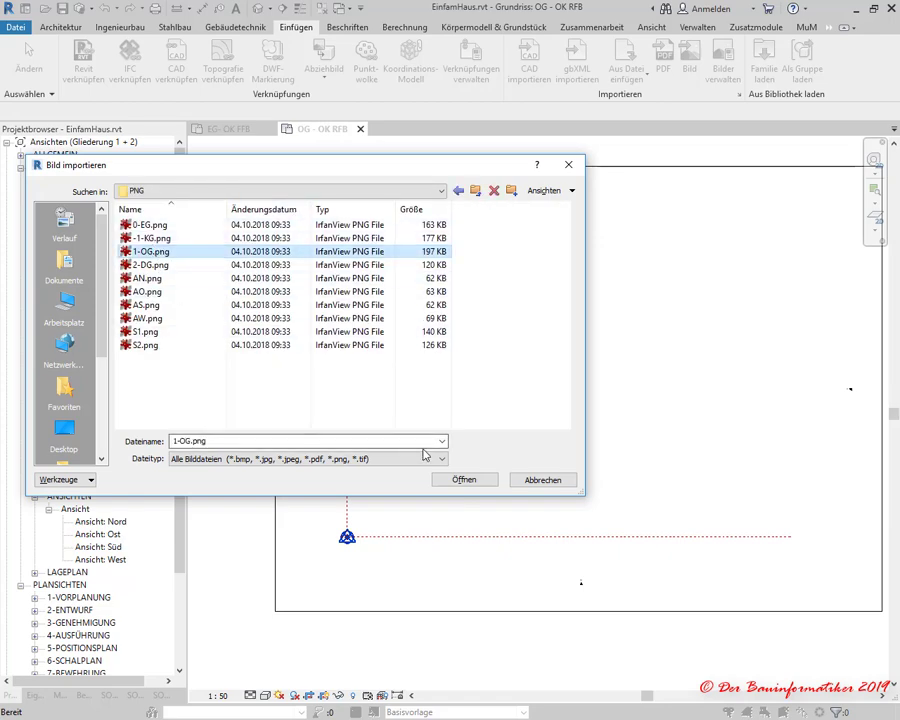
left_click(244, 461)
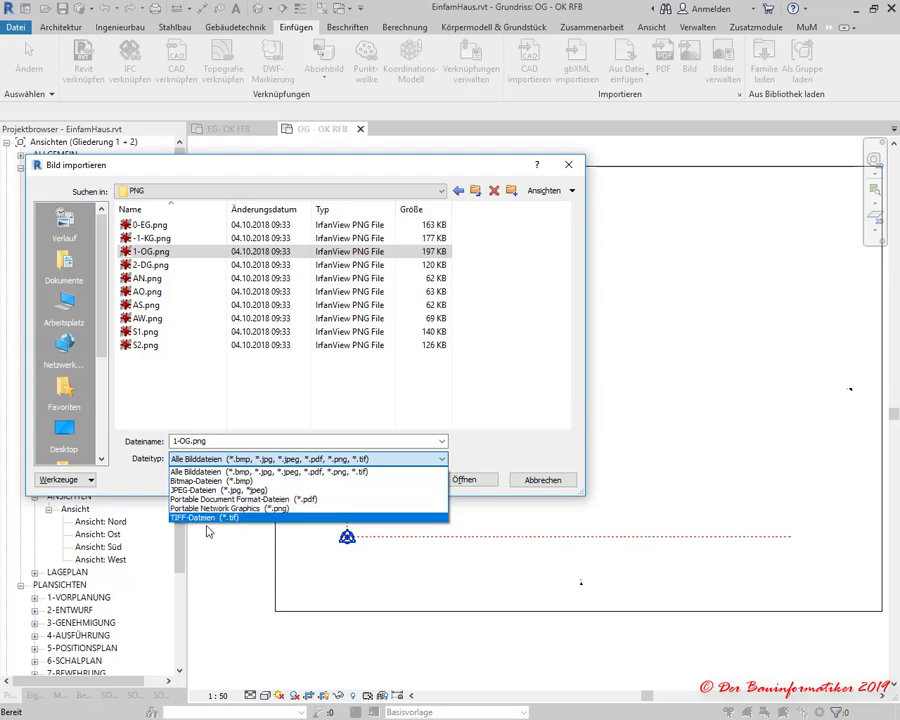
left_click(527, 444)
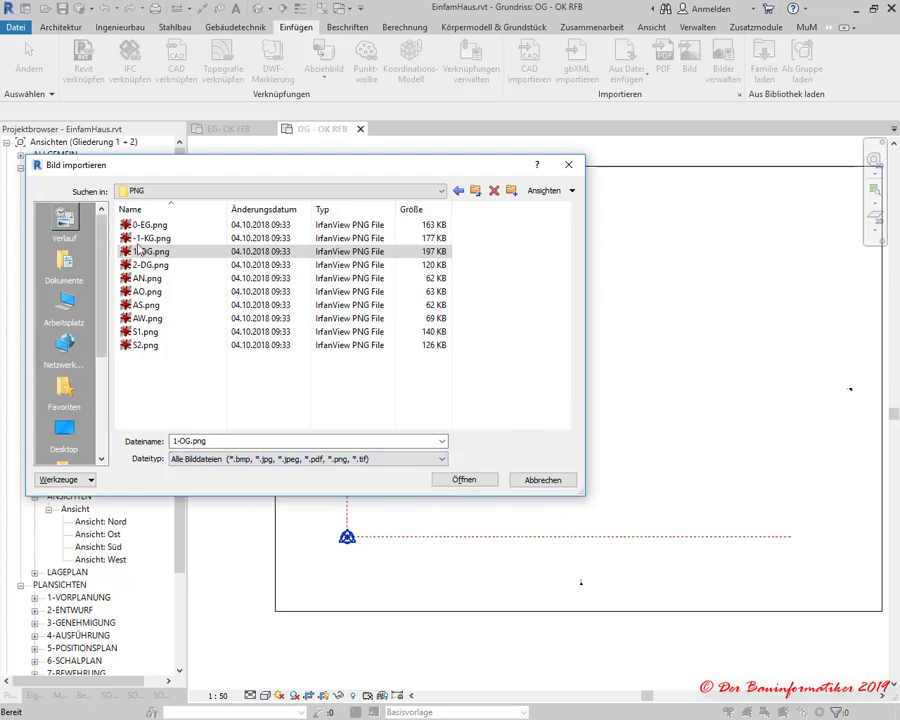
key("Return")
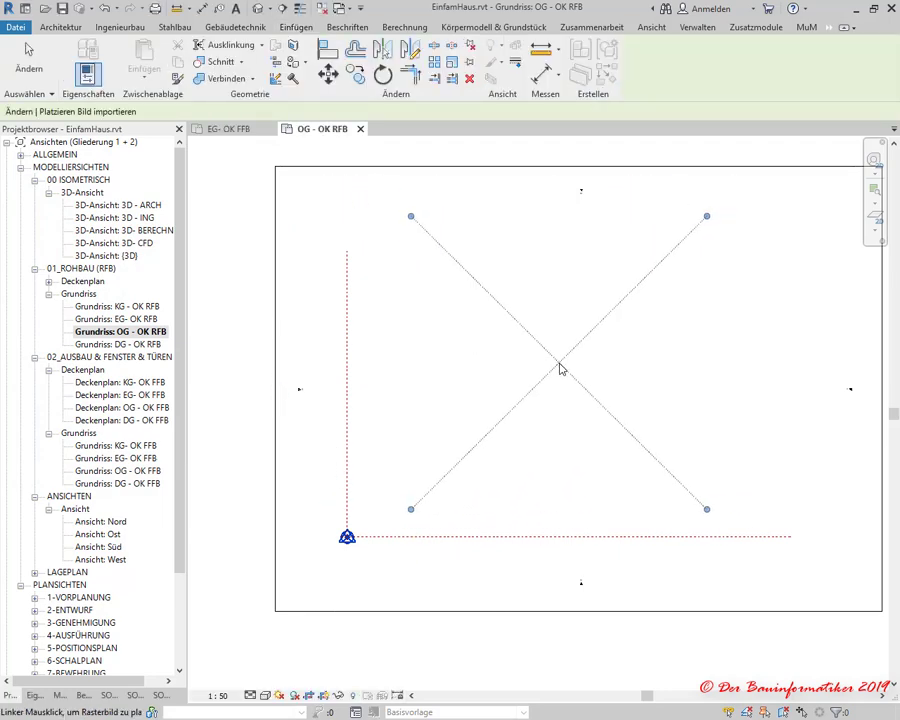
Set the 1-OG.png image down on the OG plan and zoom in on its 10 dimension
left_click(554, 384)
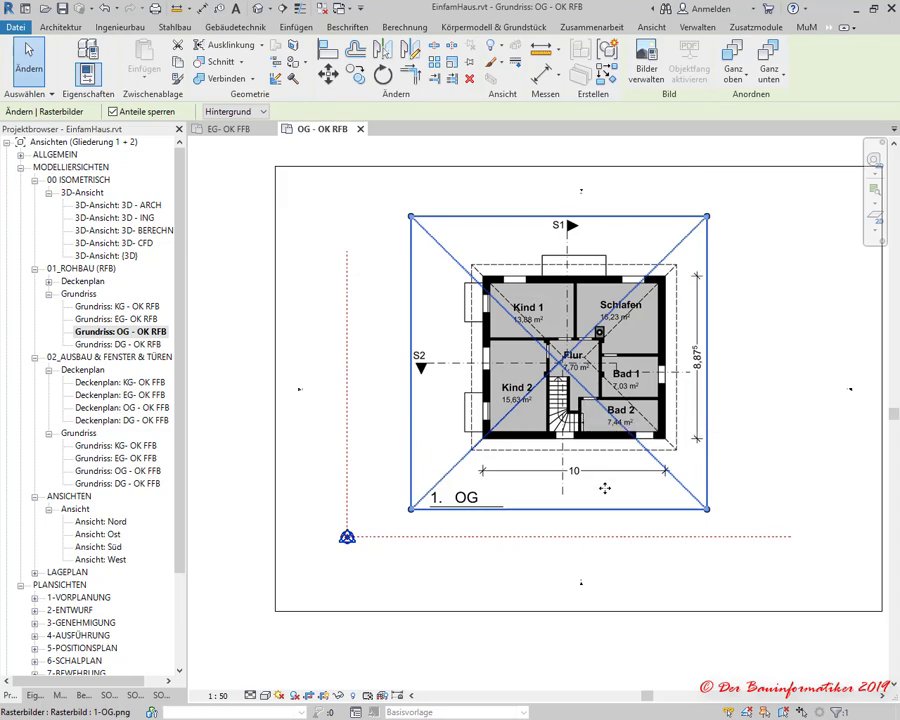
scroll(604, 488, "up", 1)
scroll(604, 488, "up", 1)
scroll(604, 488, "up", 2)
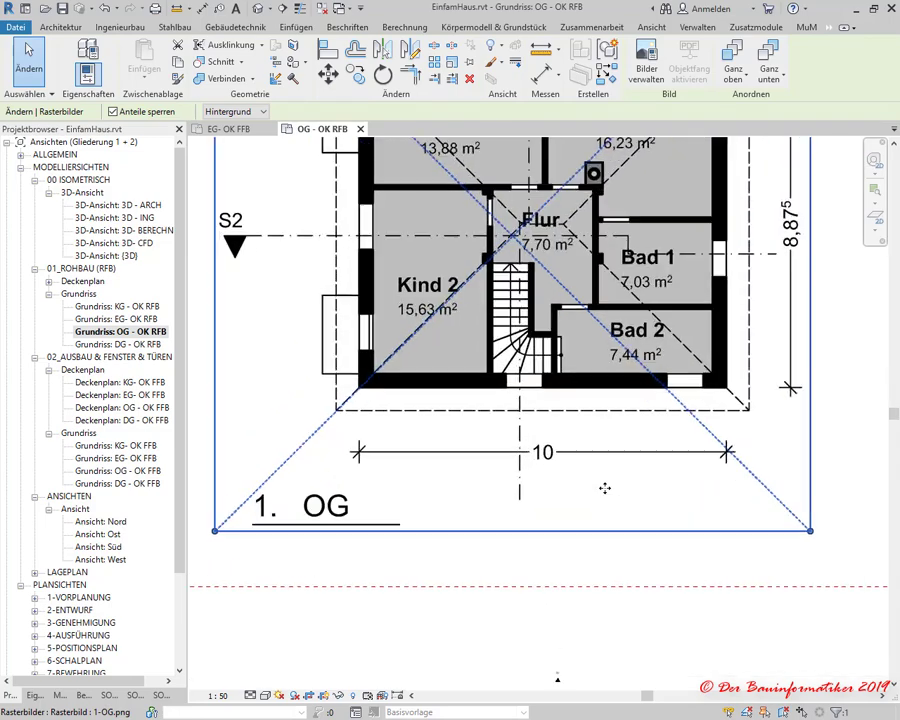
scroll(543, 452, "up", 1)
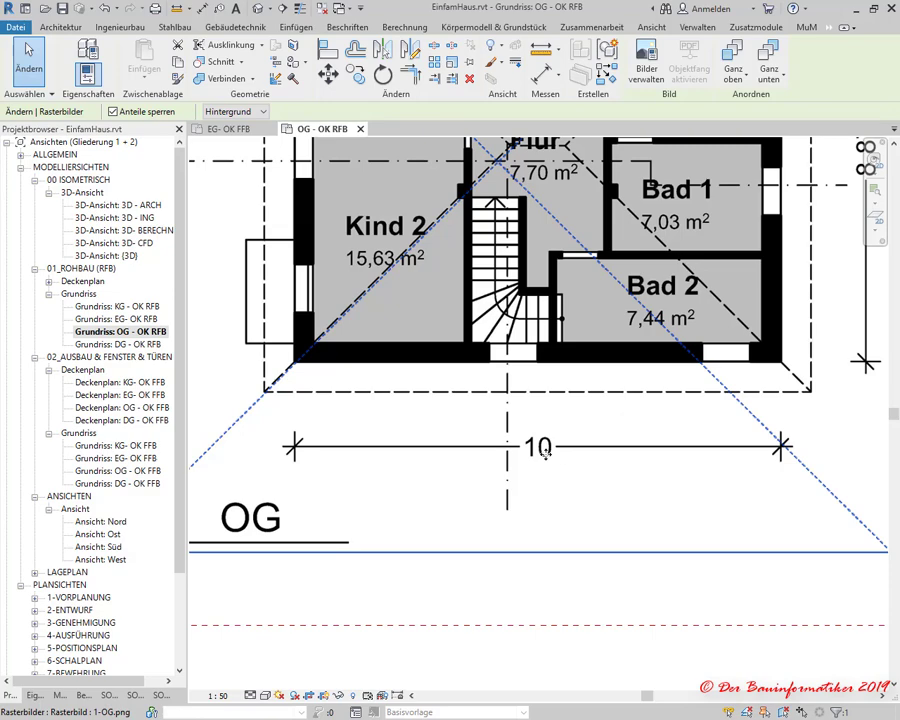
Measure the image's 10 dimension (about 2519 cm), then select the raster image
left_click(177, 8)
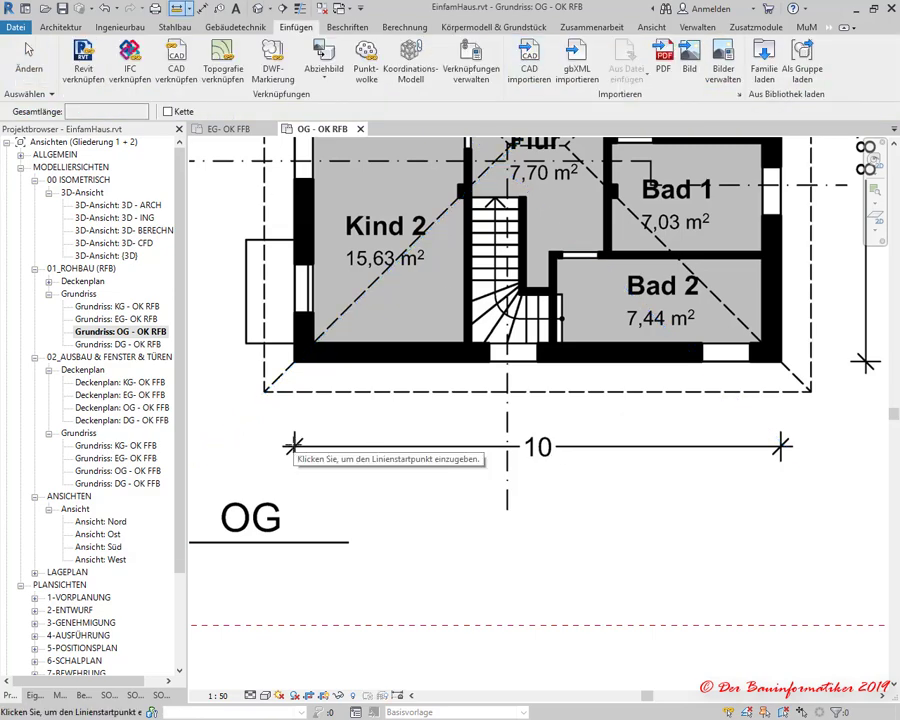
left_click(293, 445)
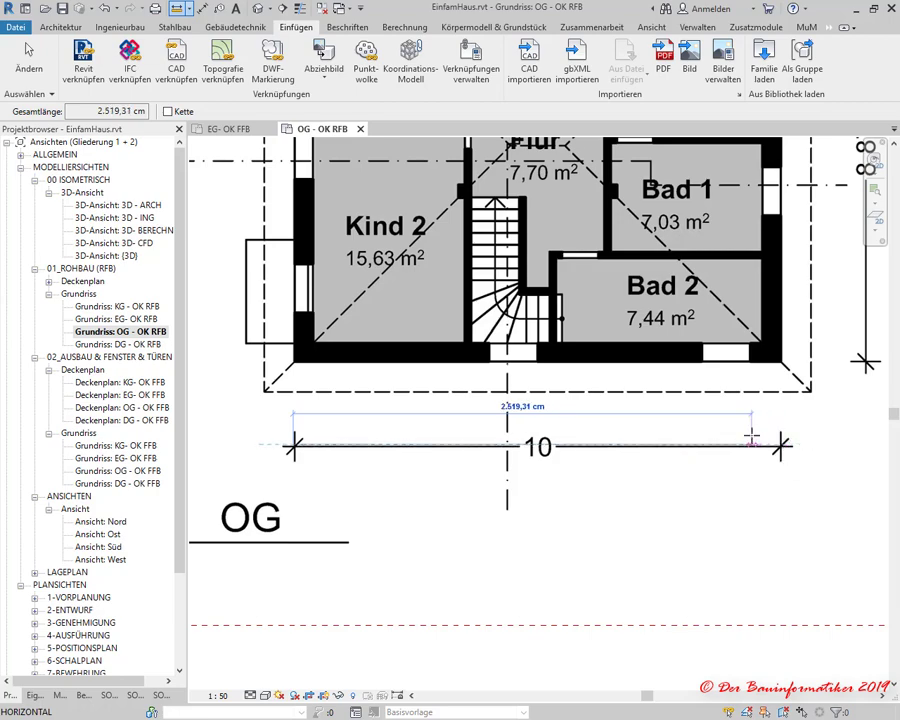
key("Escape")
key("Escape")
scroll(690, 445, "down", 5)
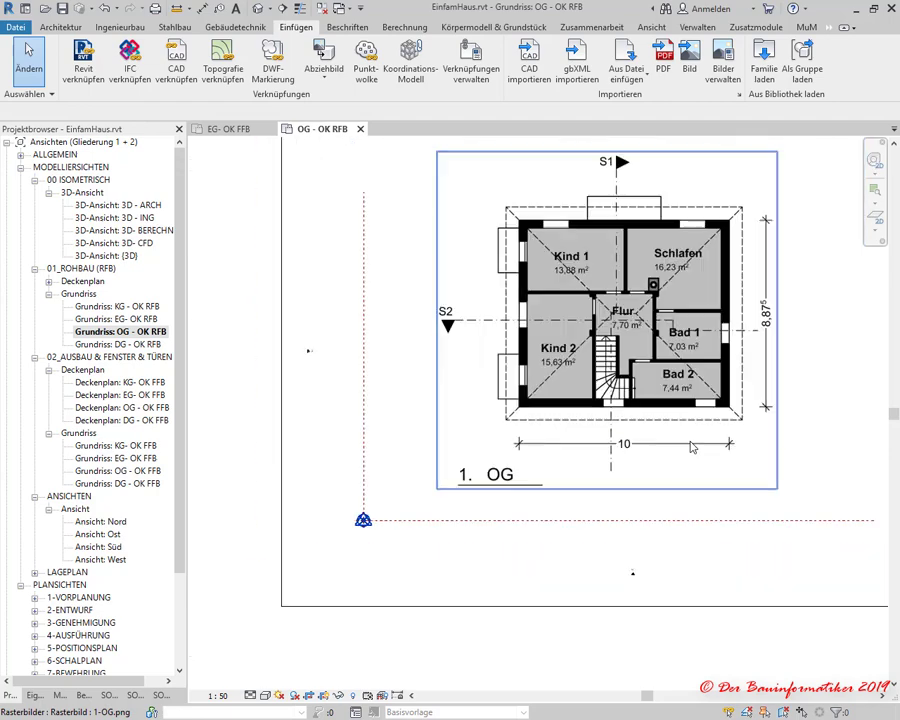
scroll(700, 405, "up", 1)
scroll(703, 397, "up", 2)
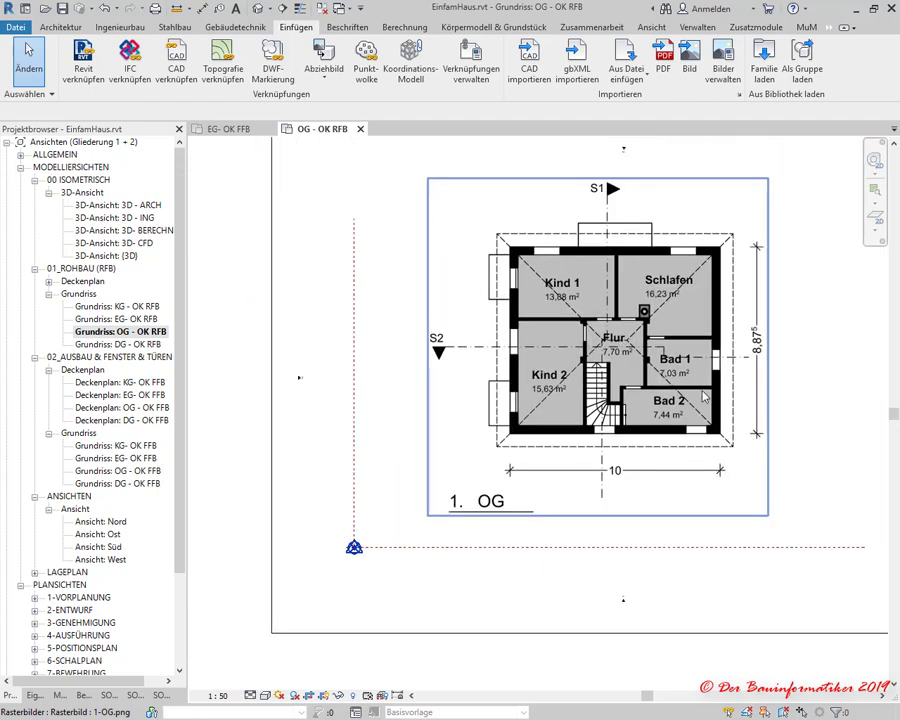
left_click(646, 356)
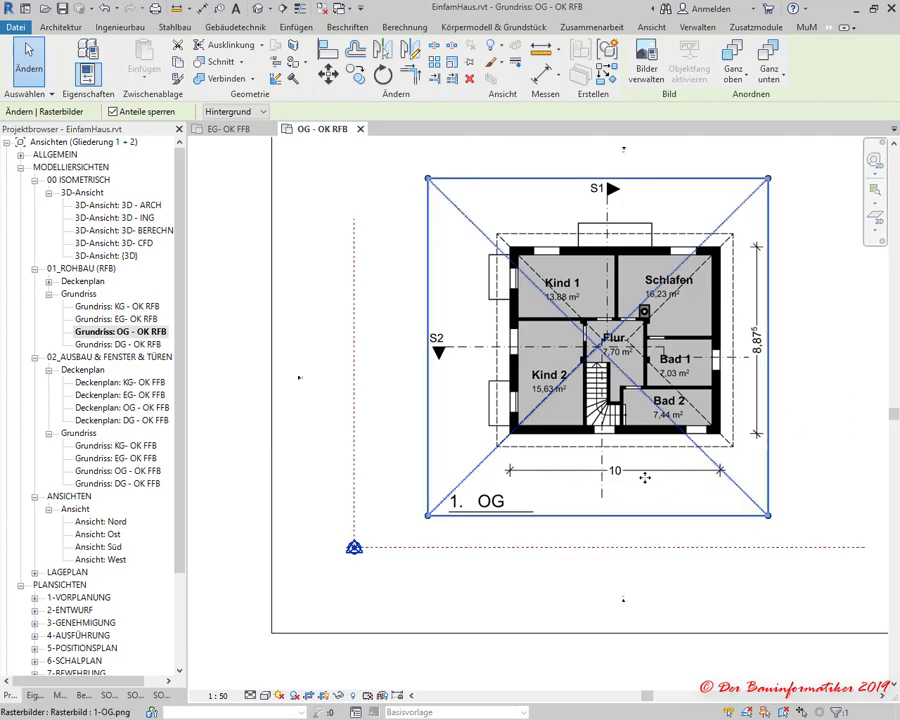
Start Maßstab on the image, try Numerisch, then return to Grafisch mode
scroll(645, 478, "up", 4)
scroll(640, 483, "down", 3)
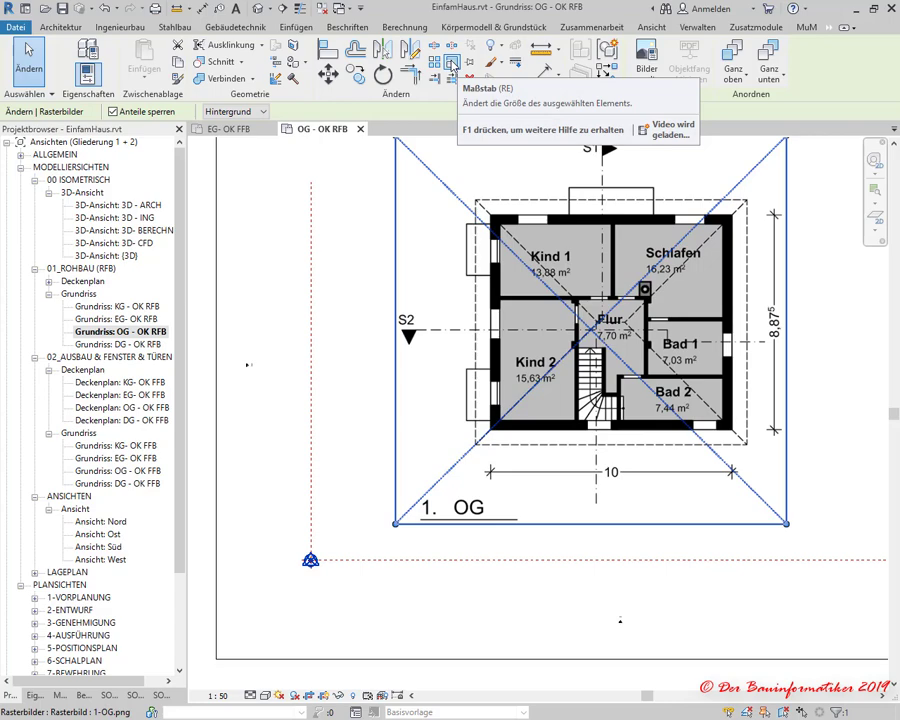
left_click(453, 64)
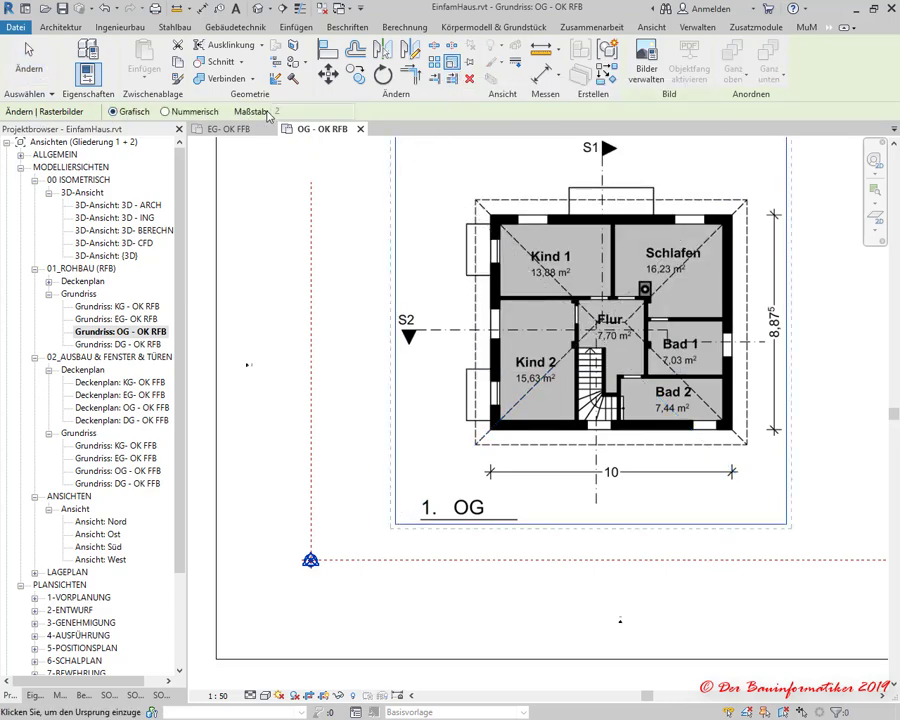
left_click(166, 112)
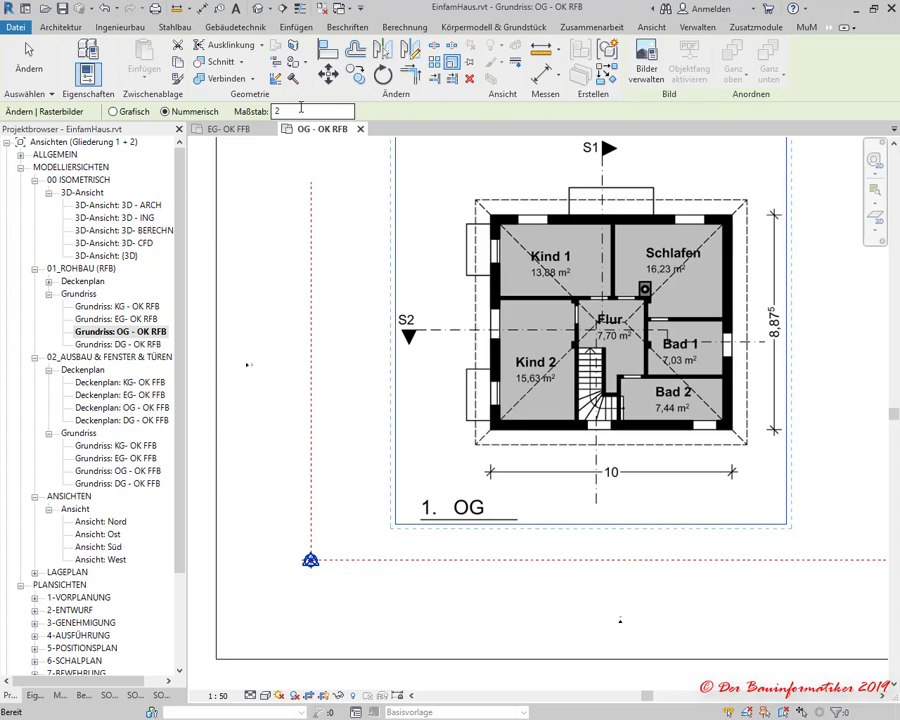
left_click(123, 113)
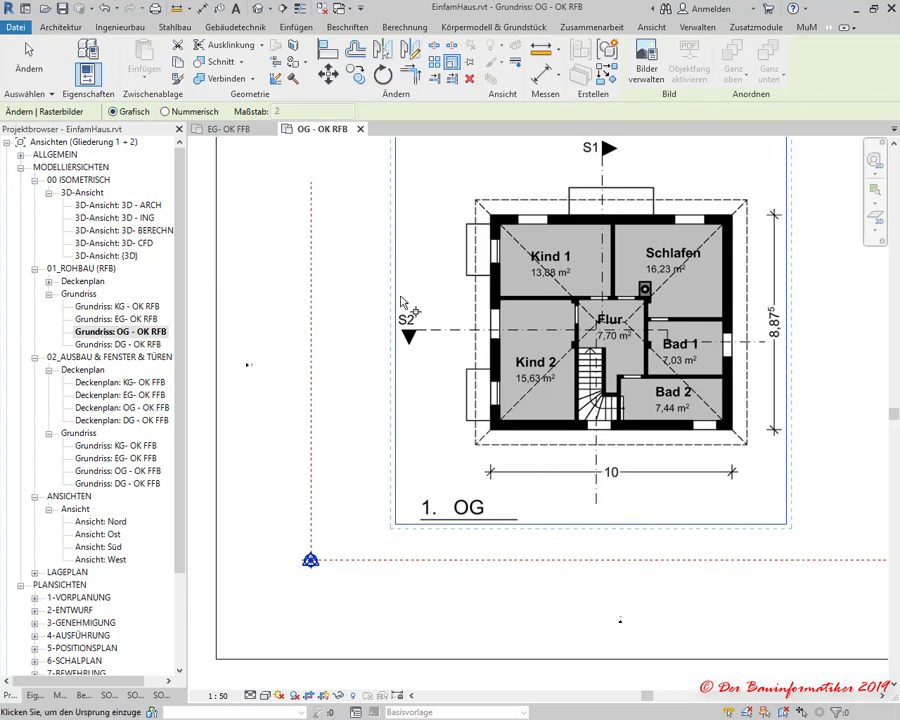
Pick the 10 dimension's left end as the scale origin
scroll(492, 474, "up", 2)
scroll(496, 474, "up", 4)
scroll(506, 478, "up", 4)
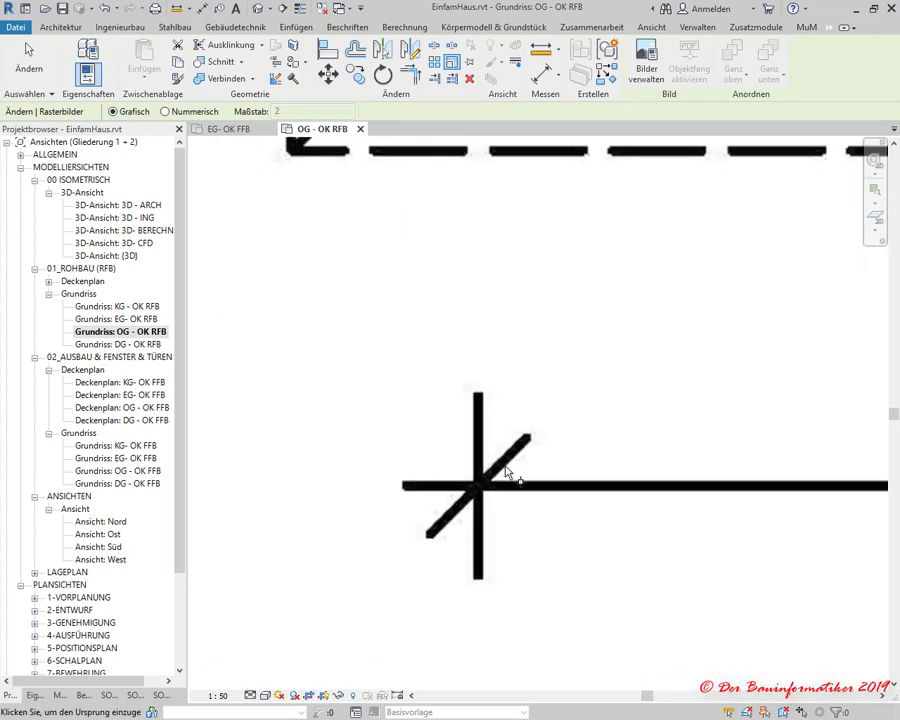
scroll(514, 478, "up", 3)
scroll(492, 450, "up", 1)
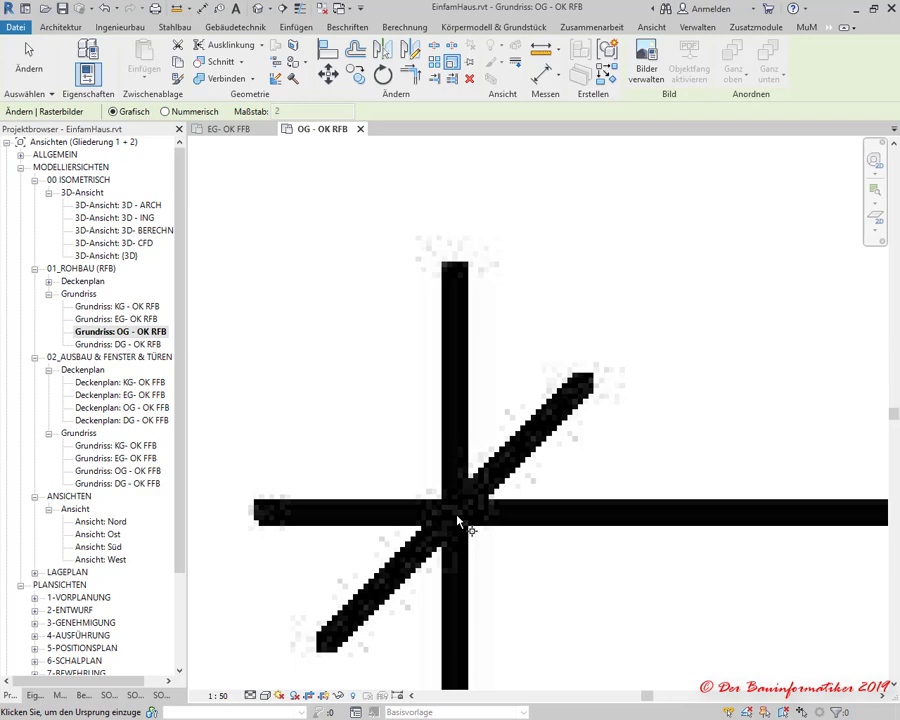
scroll(455, 518, "up", 2)
scroll(457, 521, "up", 2)
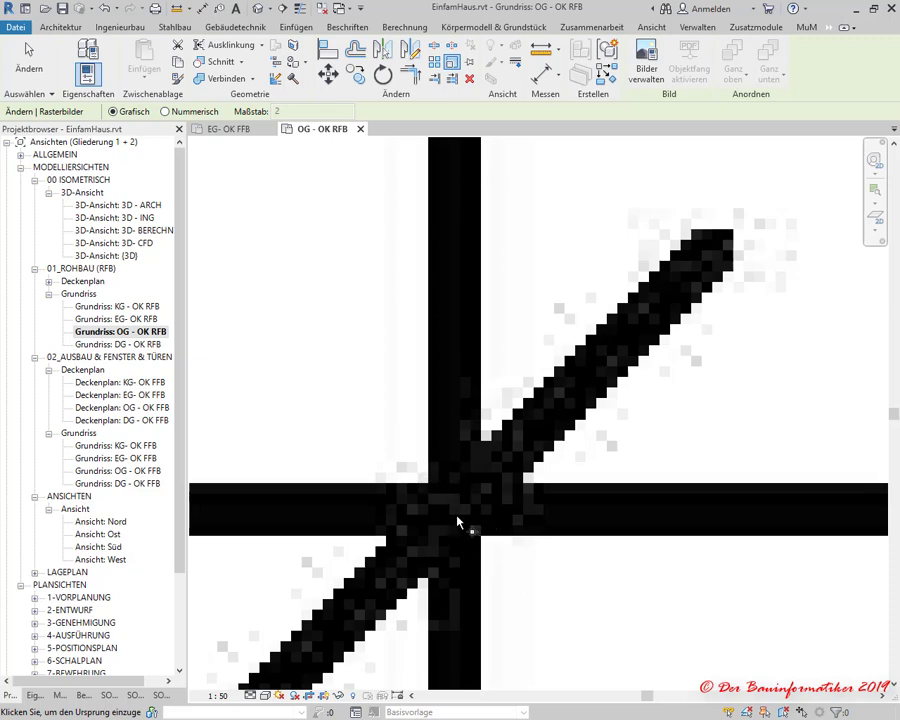
left_click(457, 520)
Pick the 10 dimension's right end and enter 1000 as the new length
scroll(629, 556, "down", 3)
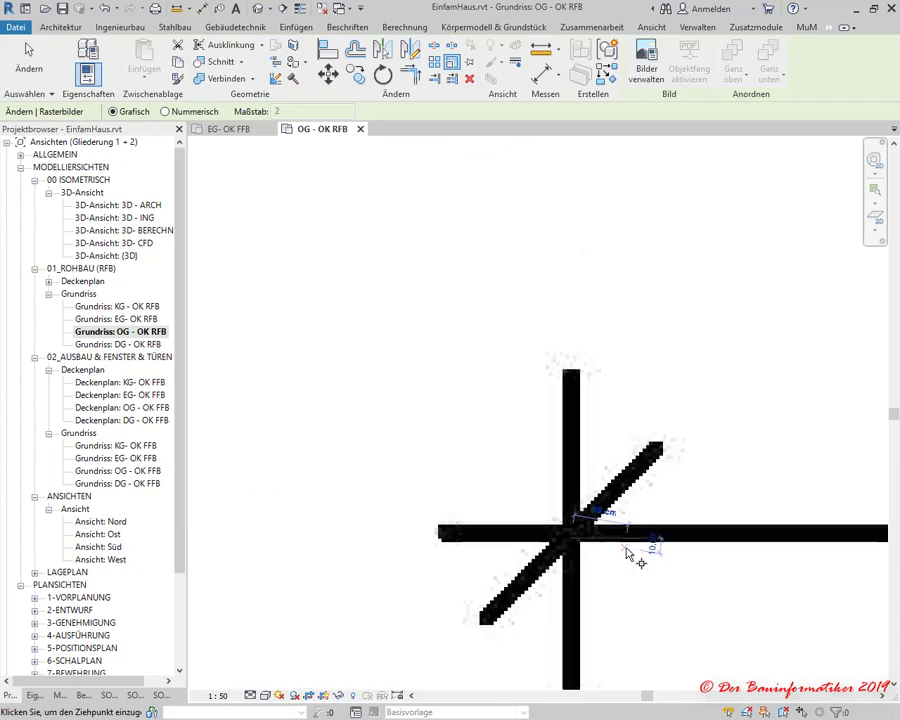
scroll(635, 556, "down", 3)
scroll(858, 543, "down", 1)
scroll(855, 545, "down", 2)
scroll(855, 553, "down", 1)
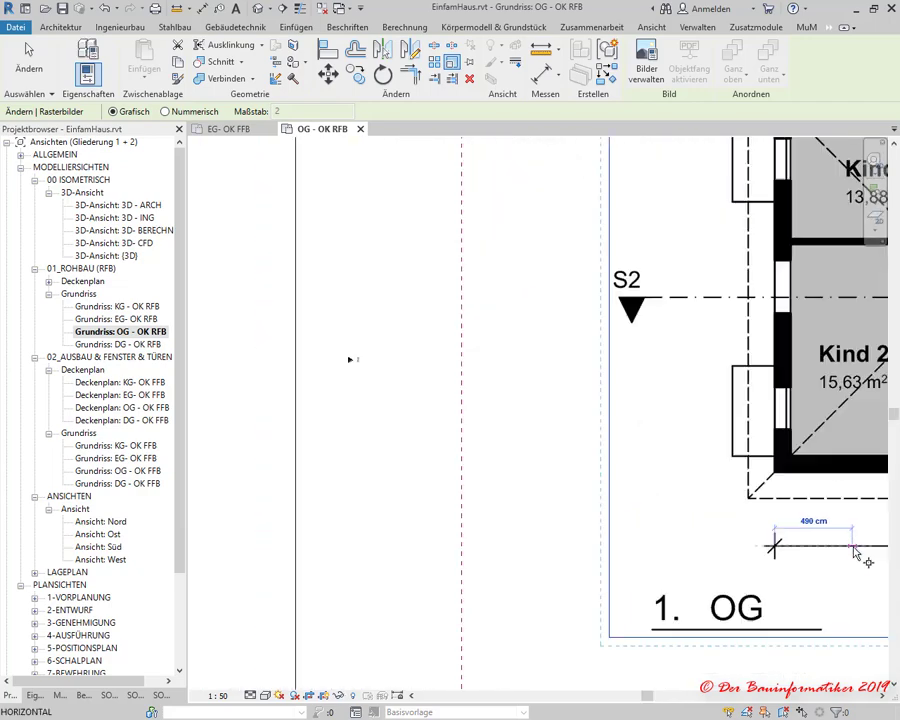
mouse_move(858, 553)
middle_mouse_down()
mouse_move(690, 500)
mouse_move(368, 528)
middle_mouse_up()
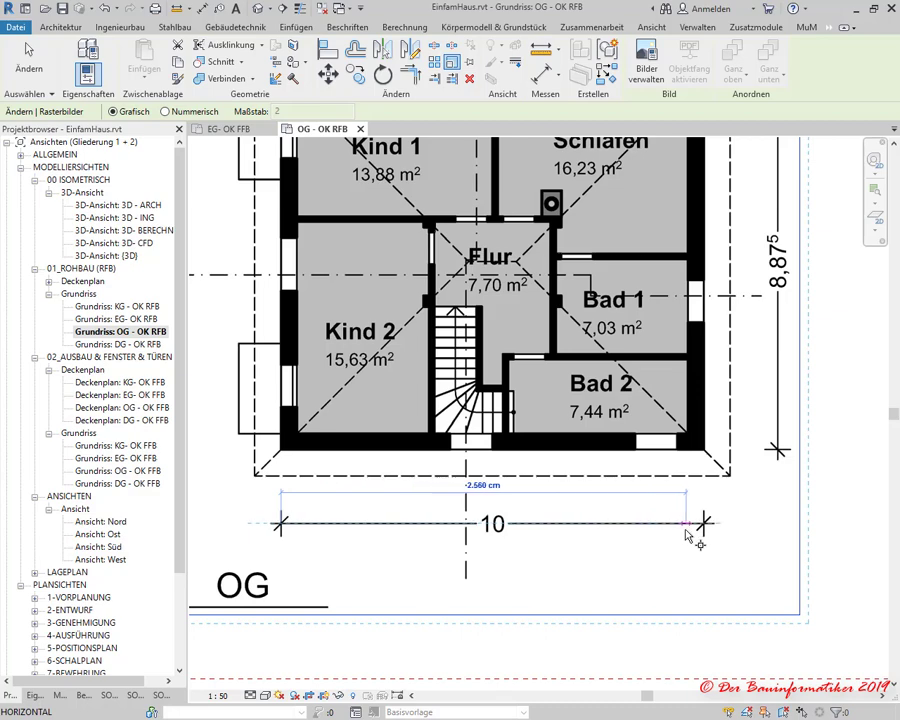
middle_click_drag(686, 537, 430, 534)
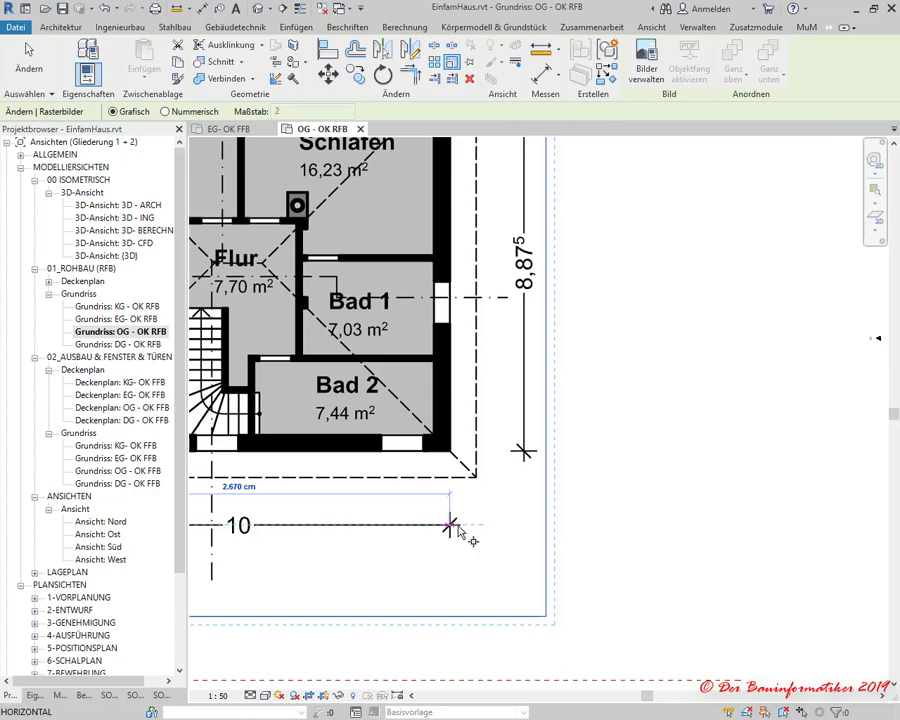
scroll(450, 525, "up", 3)
scroll(448, 523, "up", 3)
scroll(445, 521, "up", 3)
scroll(443, 520, "up", 3)
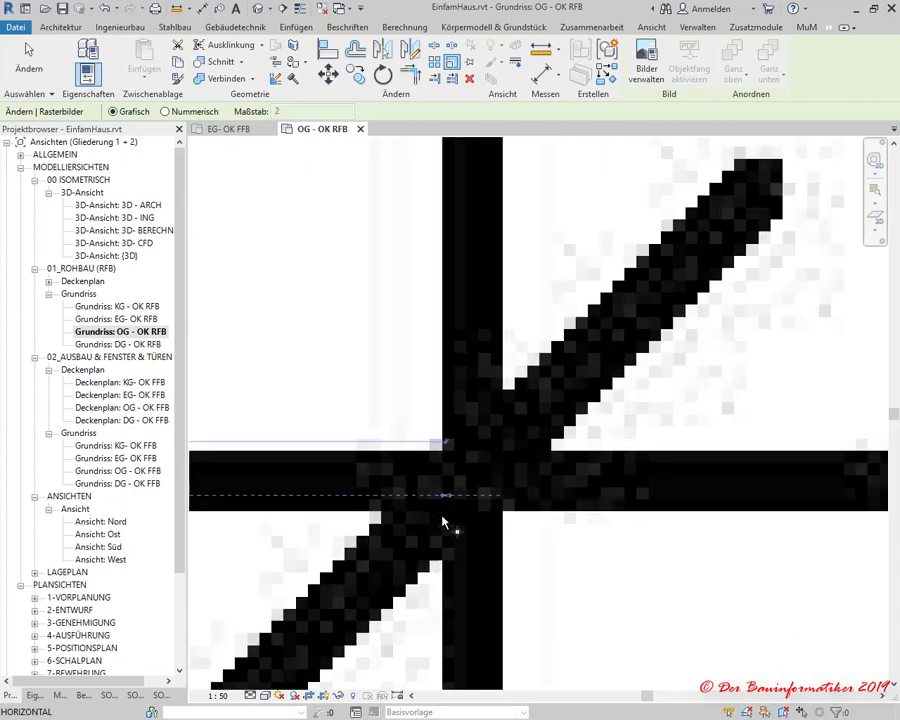
scroll(444, 520, "up", 2)
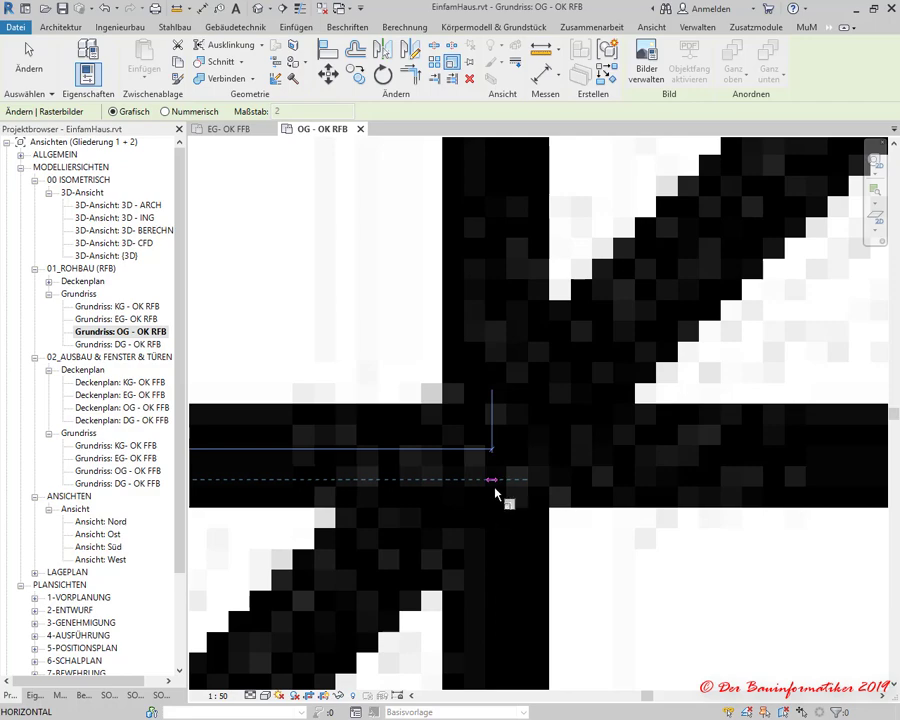
scroll(518, 494, "down", 3)
scroll(522, 496, "down", 3)
scroll(528, 500, "down", 3)
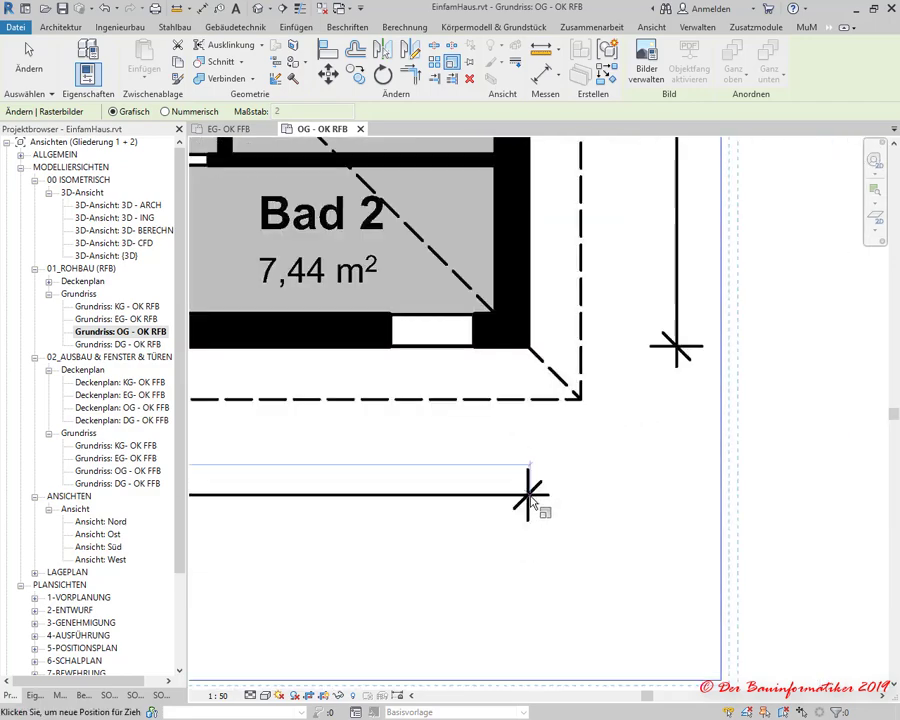
scroll(530, 503, "down", 5)
scroll(520, 505, "up", 1)
scroll(520, 505, "up", 3)
scroll(519, 505, "up", 2)
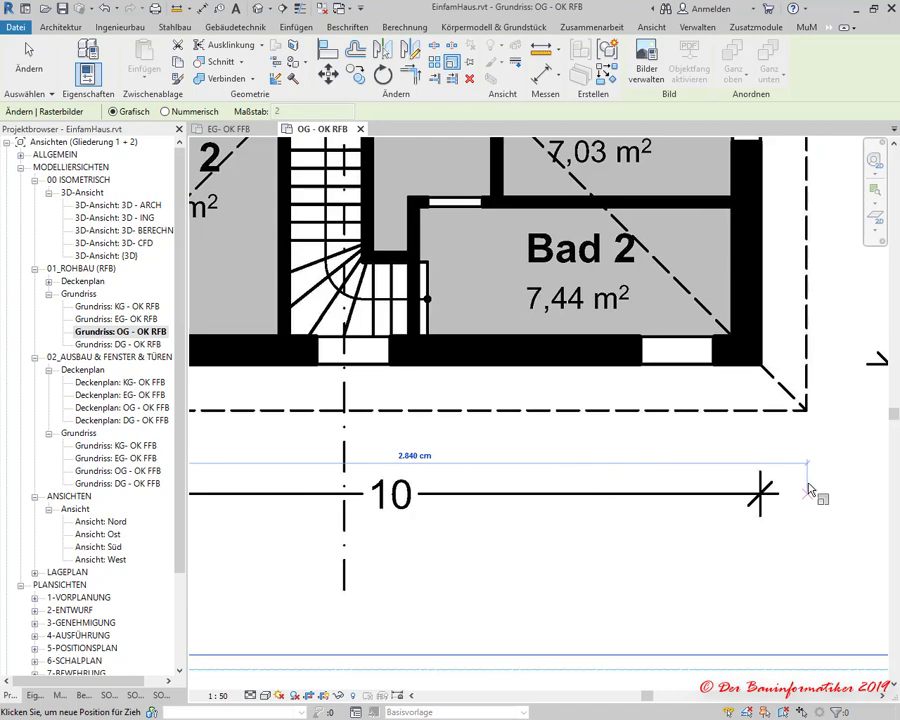
type("10")
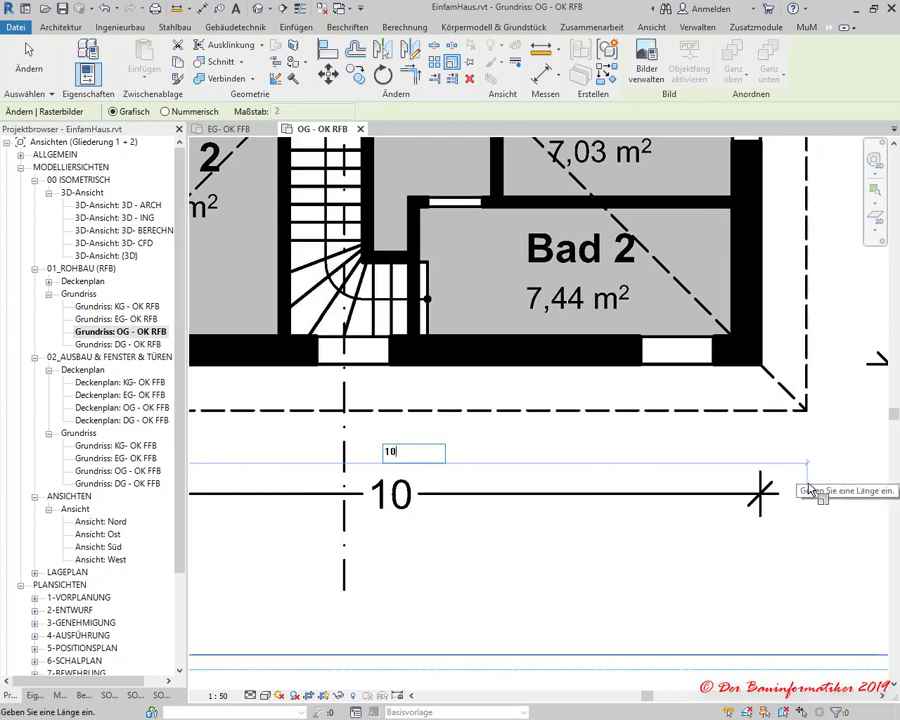
type("00")
Apply the 1000 cm length to rescale the image and zoom to the 10 dimension
key("Return")
scroll(810, 490, "down", 5)
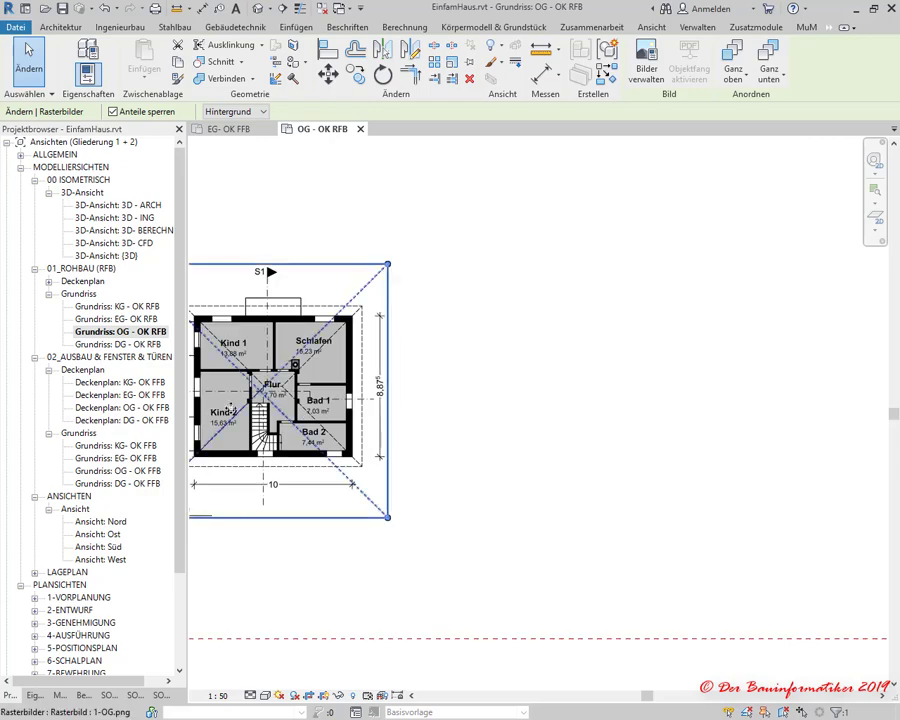
scroll(400, 428, "up", 2)
scroll(550, 530, "up", 3)
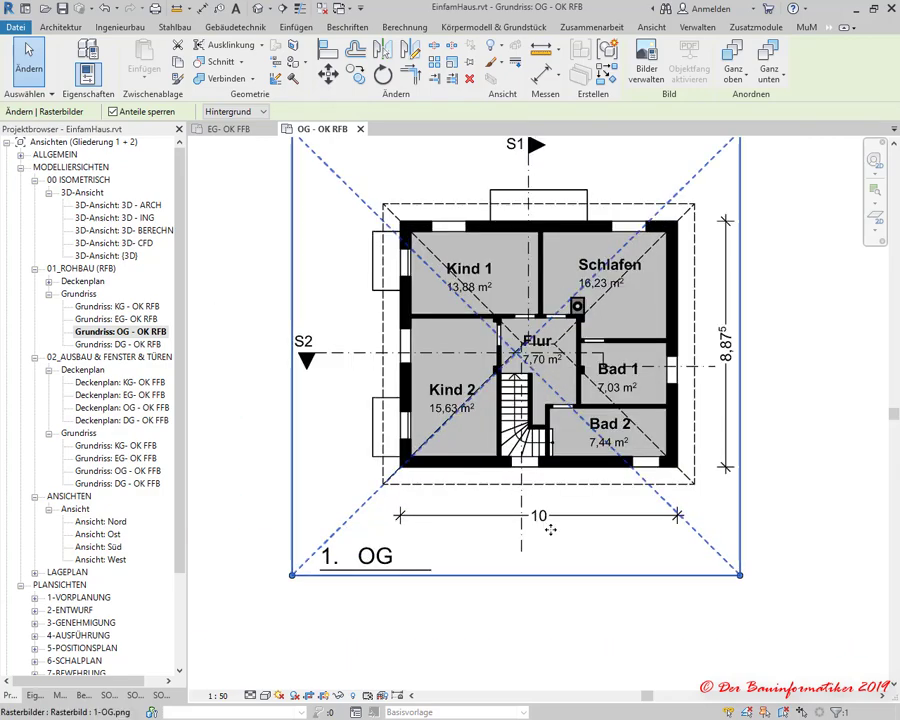
scroll(550, 530, "up", 2)
scroll(542, 528, "up", 2)
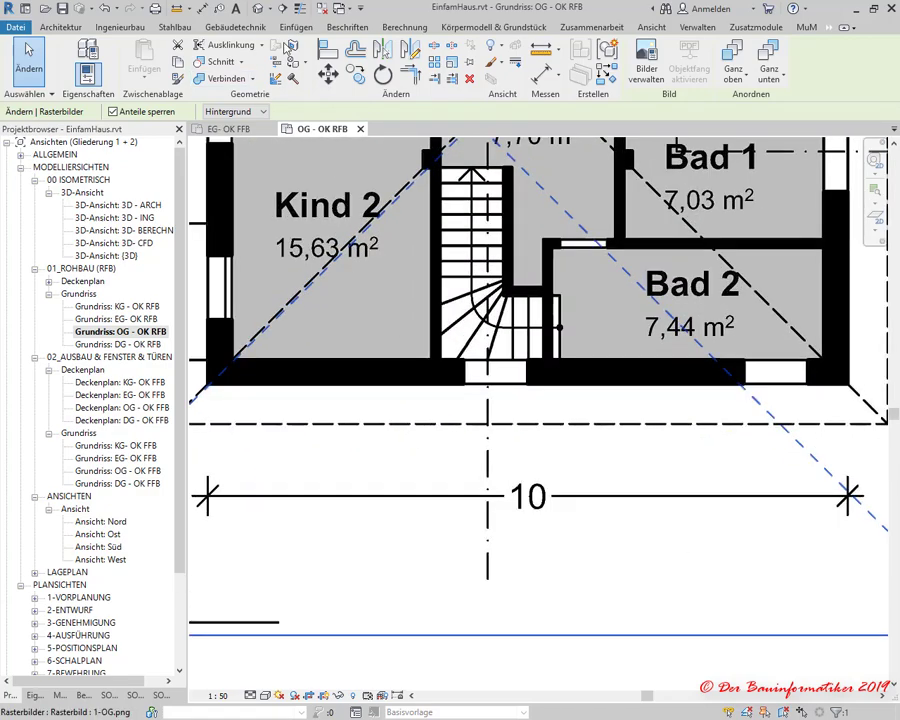
Measure the 10 dimension, reading about 998,43 cm, then zoom back out
left_click(176, 8)
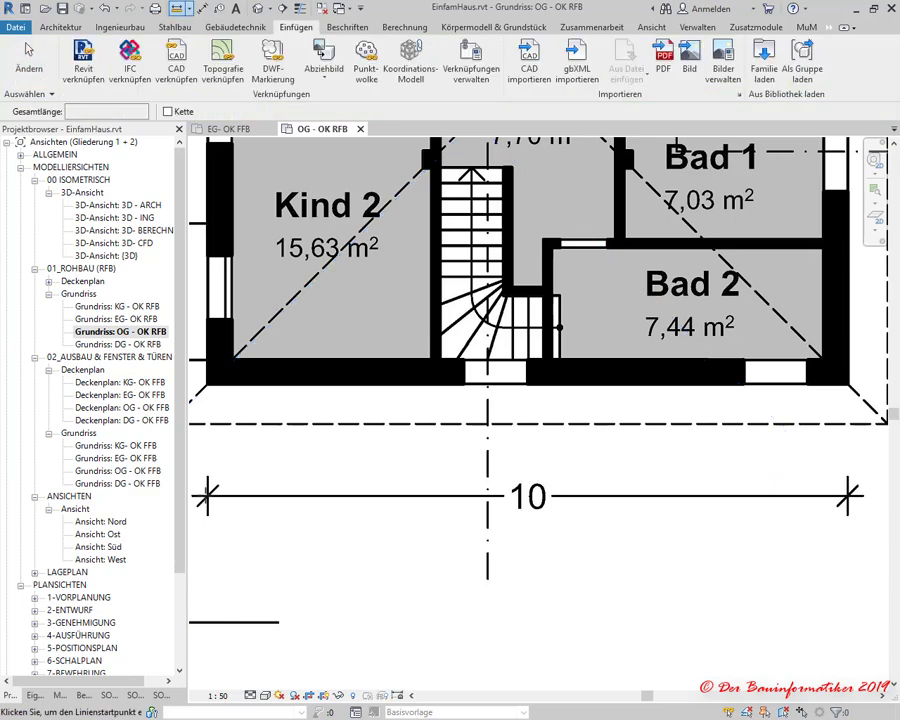
left_click(207, 494)
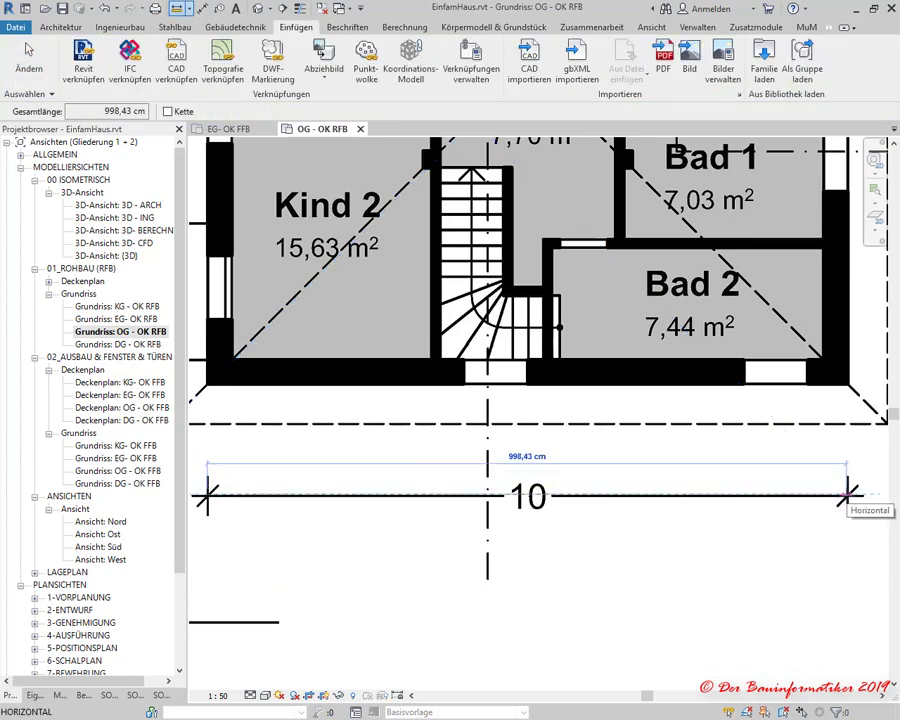
key("Escape")
key("Escape")
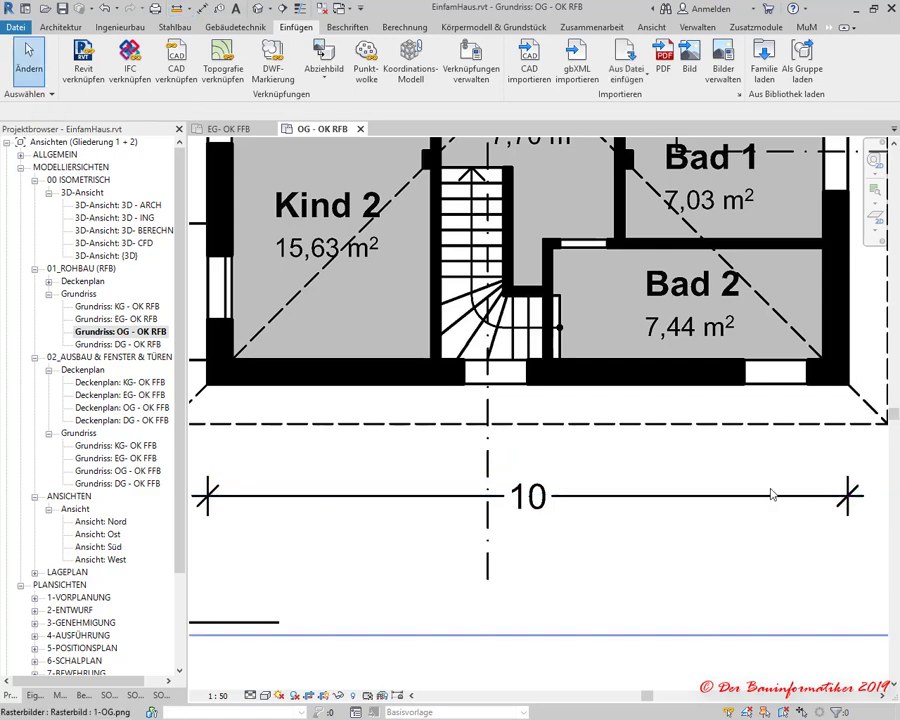
scroll(769, 503, "down", 2)
scroll(765, 503, "down", 2)
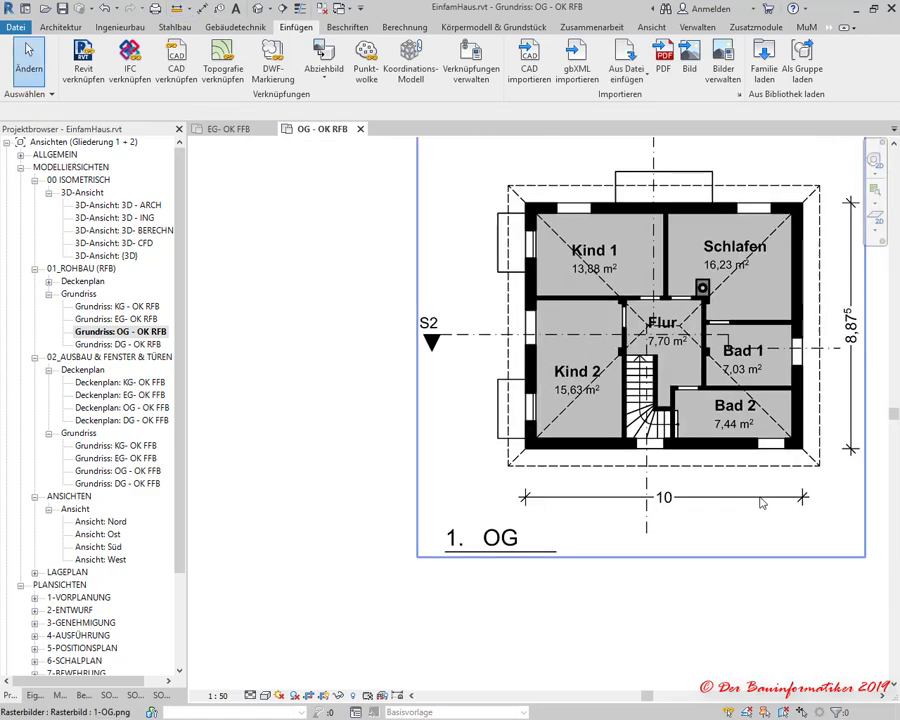
scroll(748, 500, "down", 2)
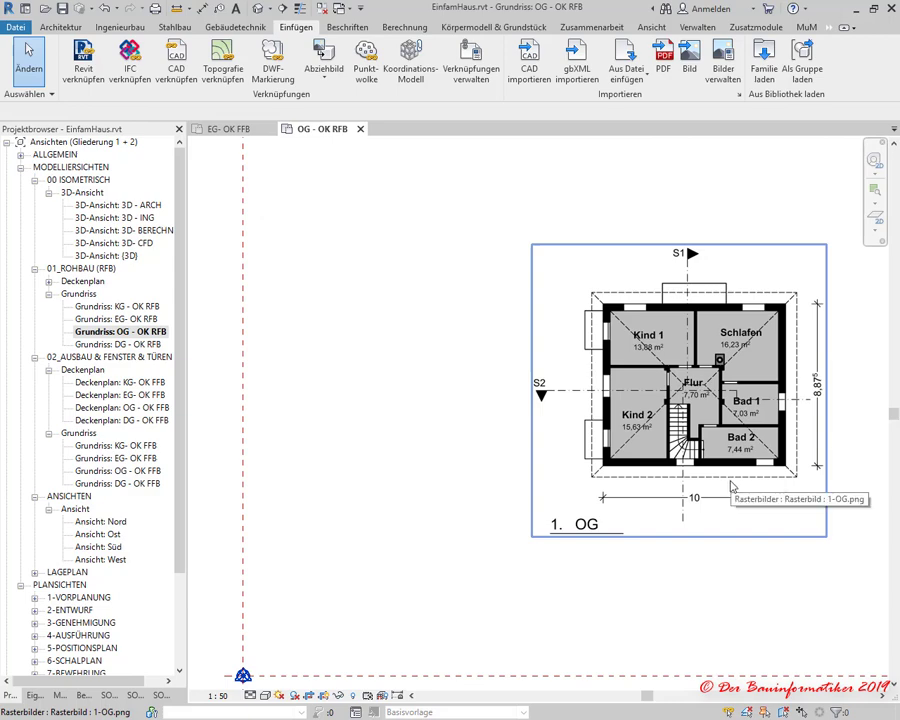
scroll(721, 490, "down", 2)
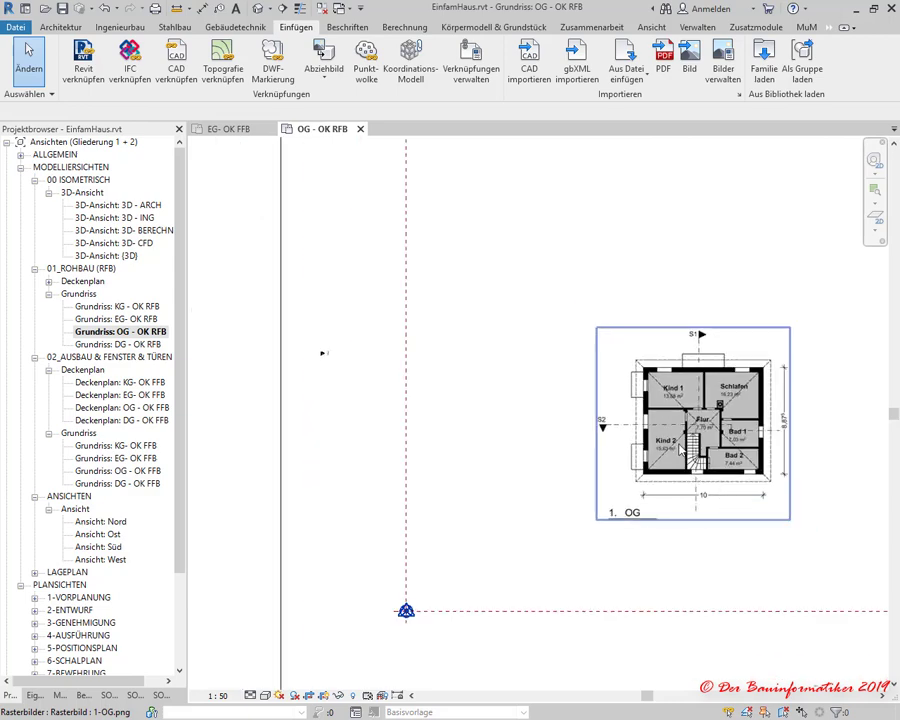
Select the image and drag its lower-left wall corner toward the project base point
left_click(680, 447)
mouse_move(680, 447)
left_mouse_down()
mouse_move(534, 500)
mouse_move(460, 554)
left_mouse_up()
scroll(418, 600, "up", 2)
scroll(496, 592, "up", 4)
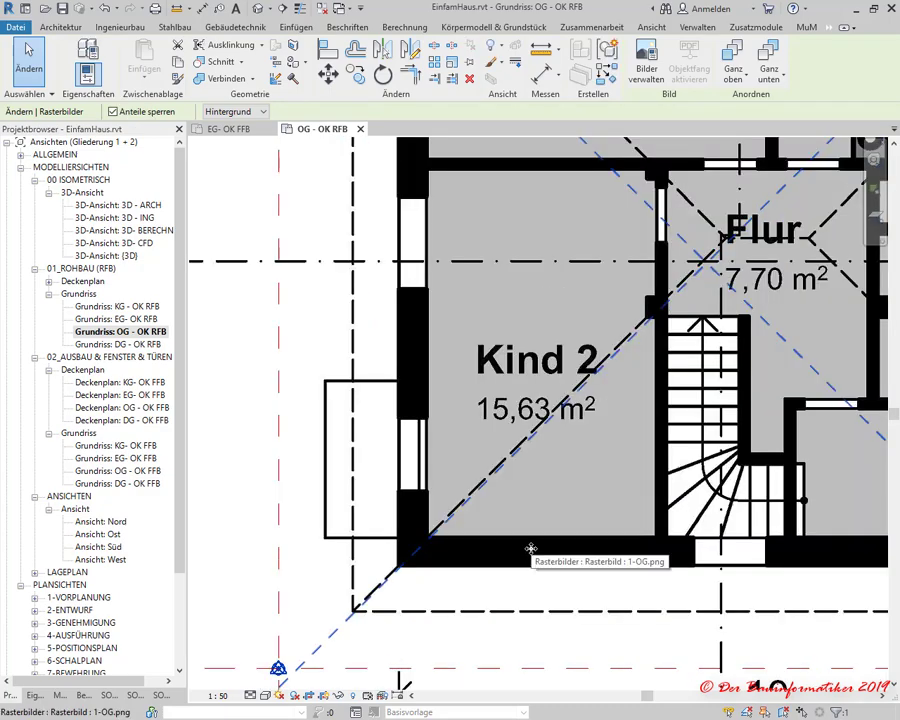
key("Left")
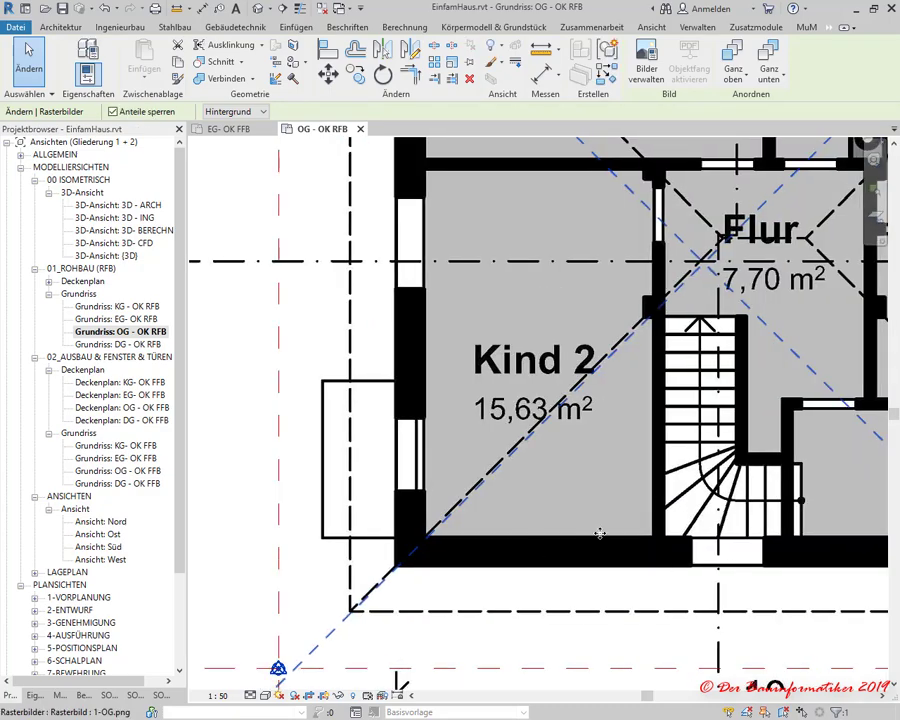
left_click_drag(450, 602, 317, 694)
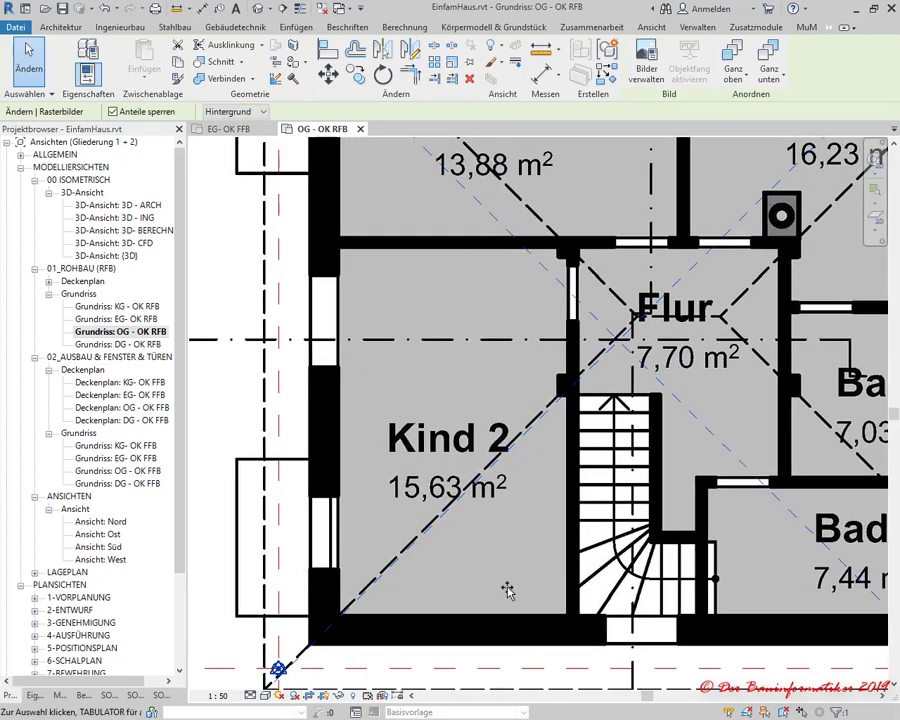
Nudge the image with arrow keys until the wall corner sits exactly on the base point
key("shift+Left")
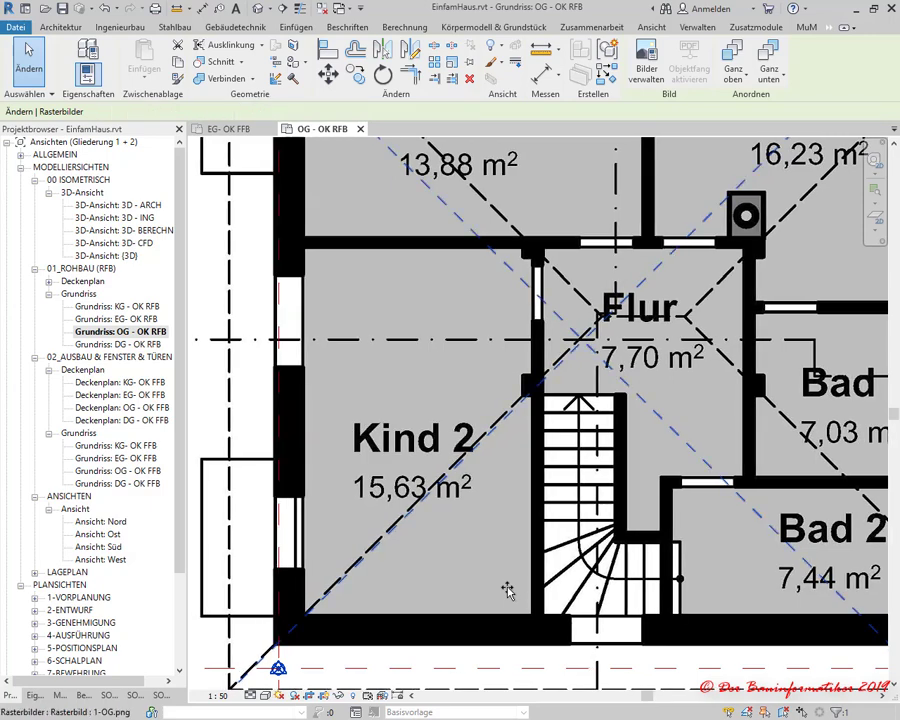
key("Down")
key("Down")
key("Down")
key("Right")
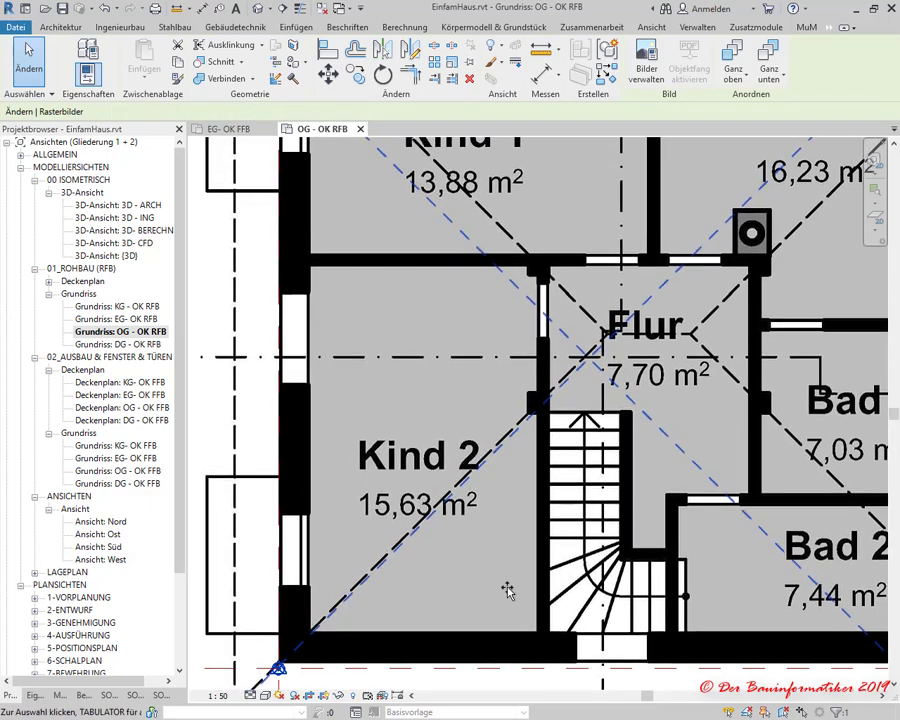
key("Down")
key("Down")
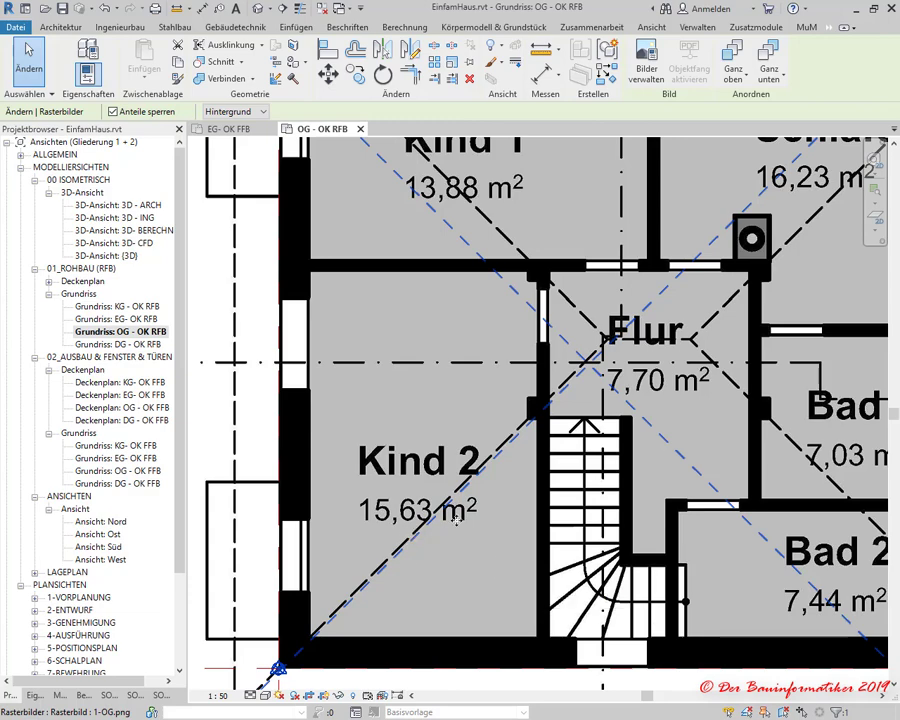
middle_click_drag(456, 520, 347, 386)
scroll(318, 426, "up", 3)
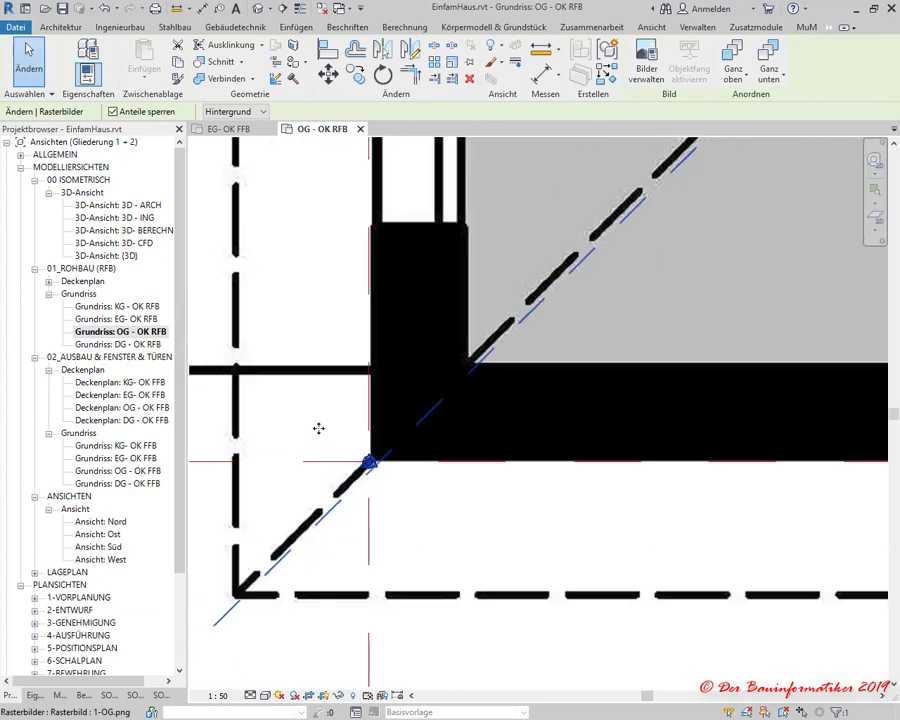
scroll(319, 425, "up", 2)
scroll(321, 424, "up", 1)
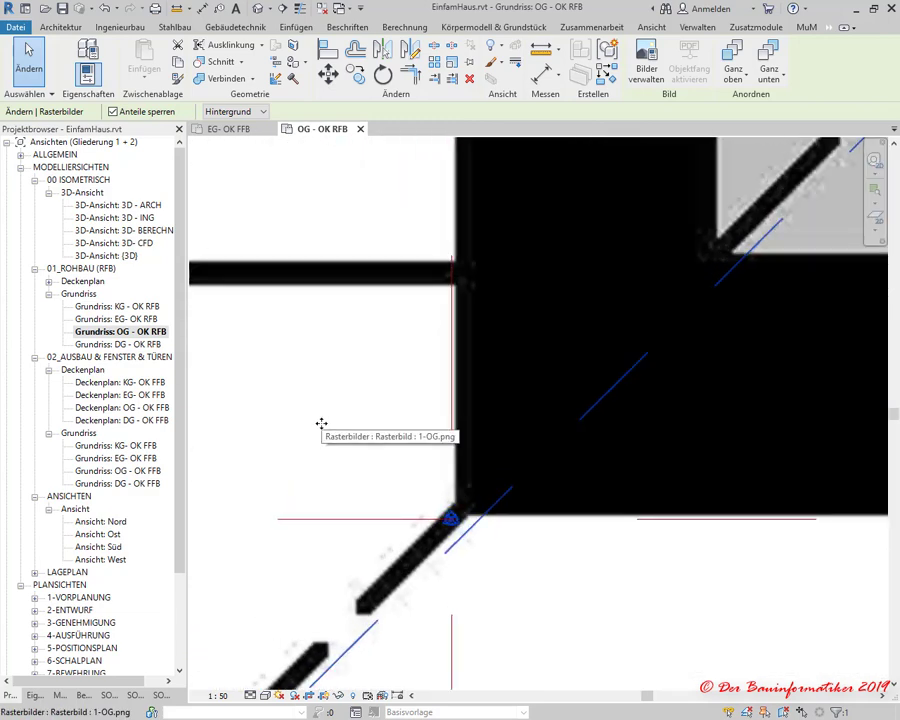
key("Left")
key("Left")
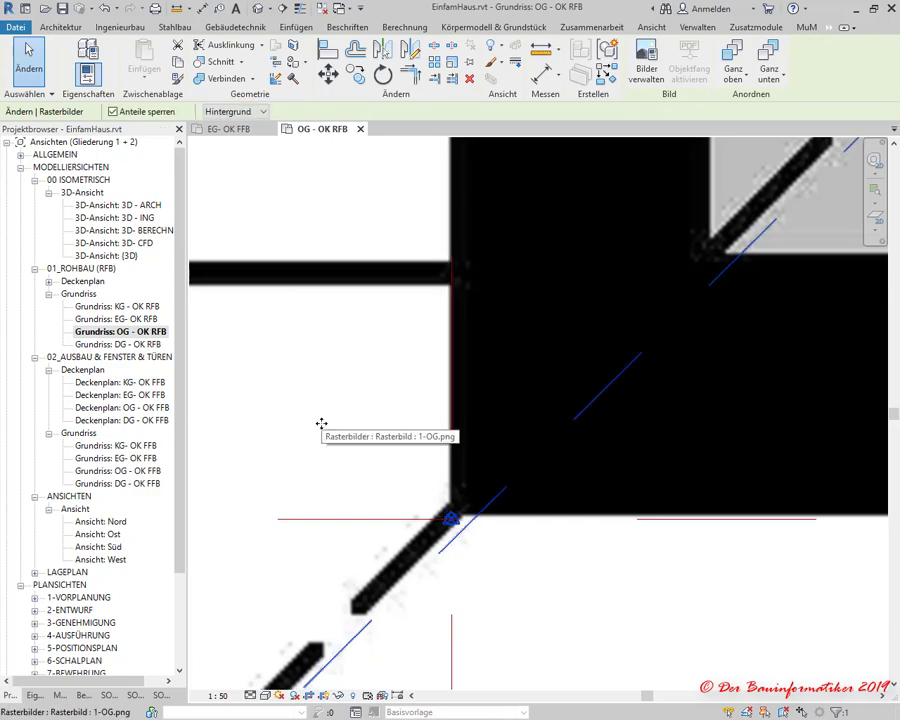
key("Down")
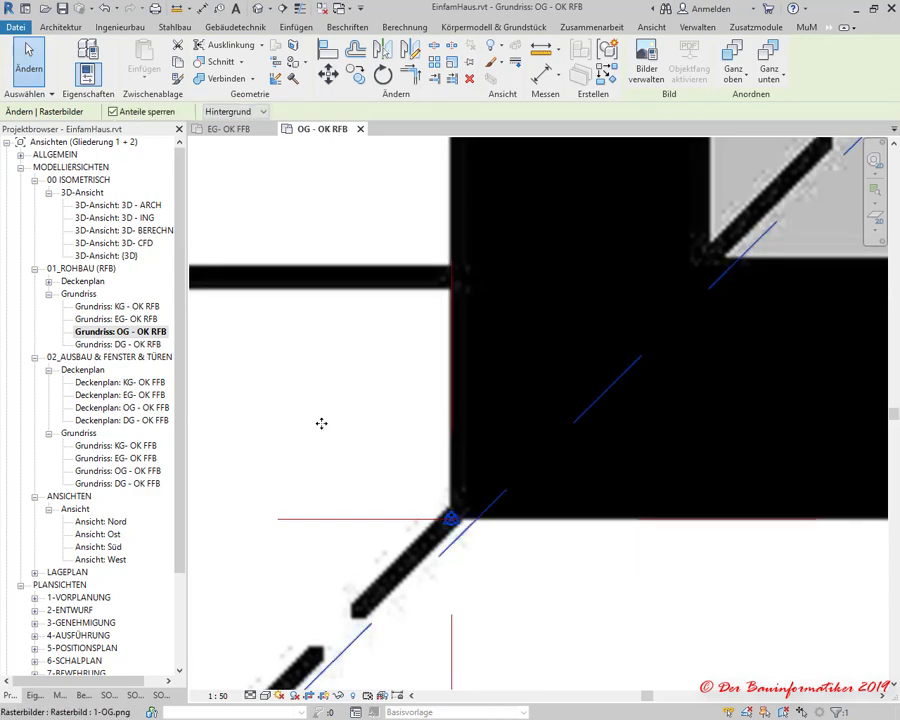
scroll(376, 368, "down", 3)
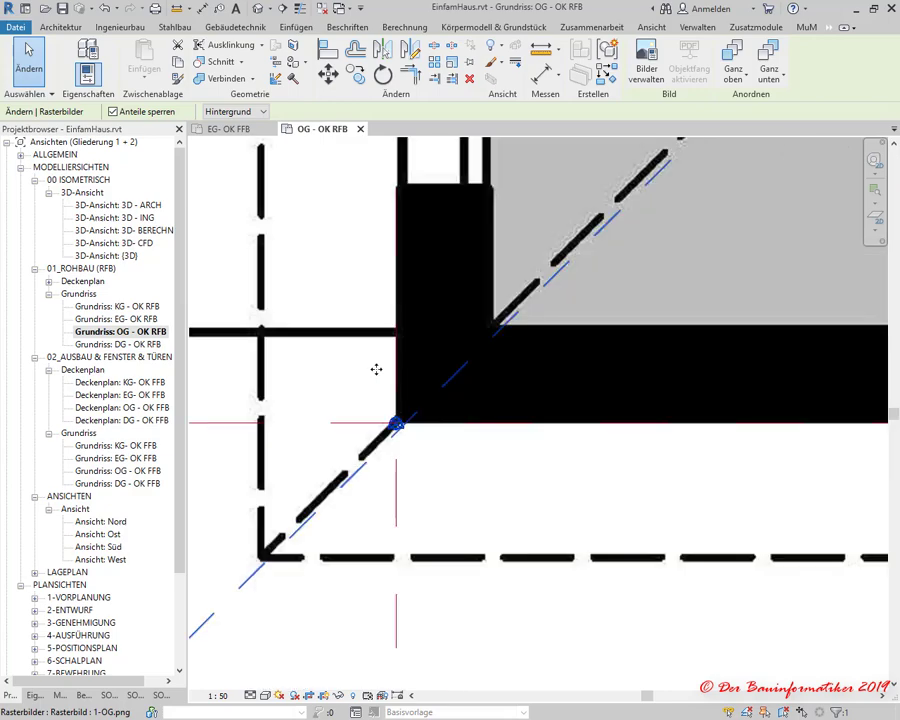
scroll(432, 379, "down", 3)
scroll(432, 379, "down", 3)
scroll(432, 379, "down", 3)
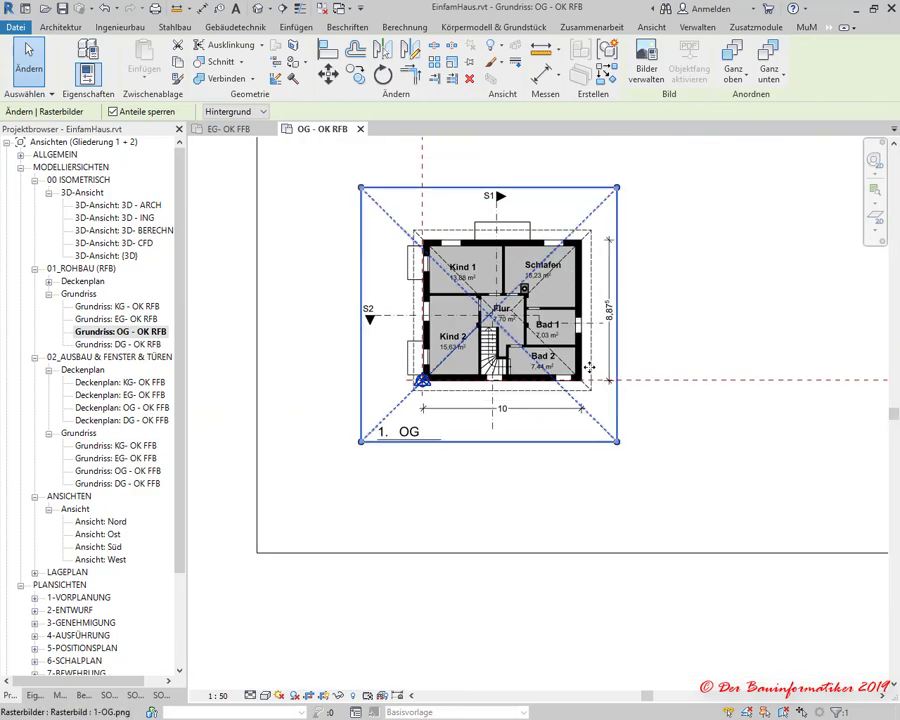
key("Escape")
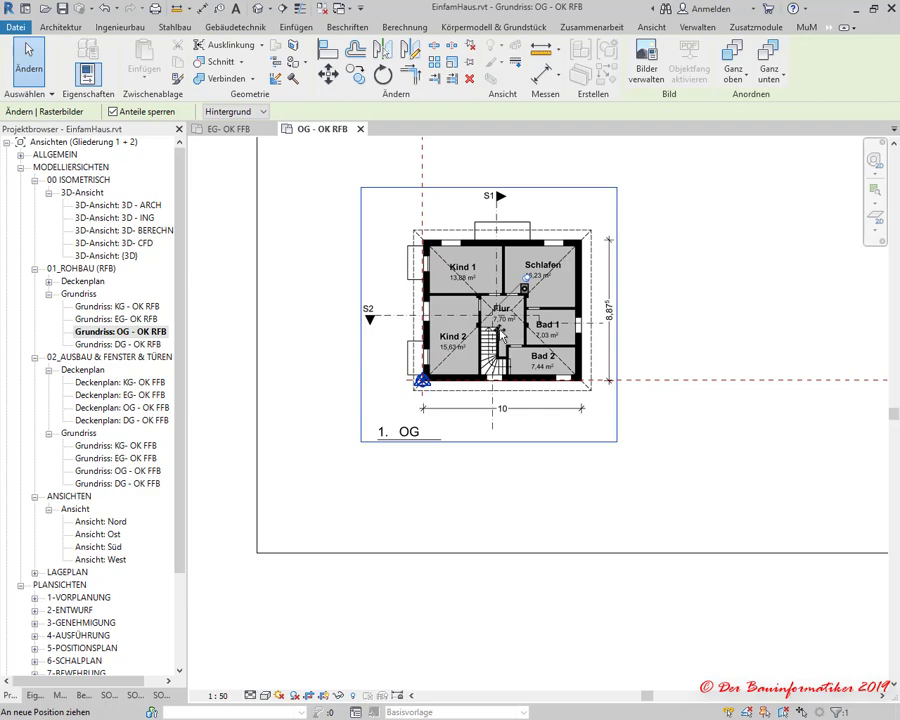
left_click(699, 432)
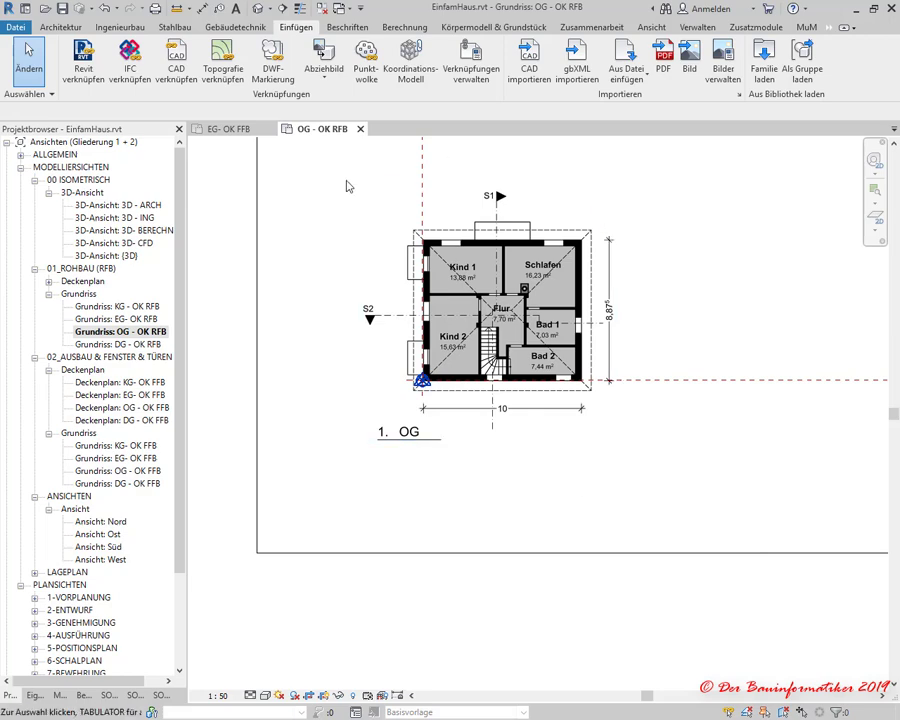
left_click(656, 361)
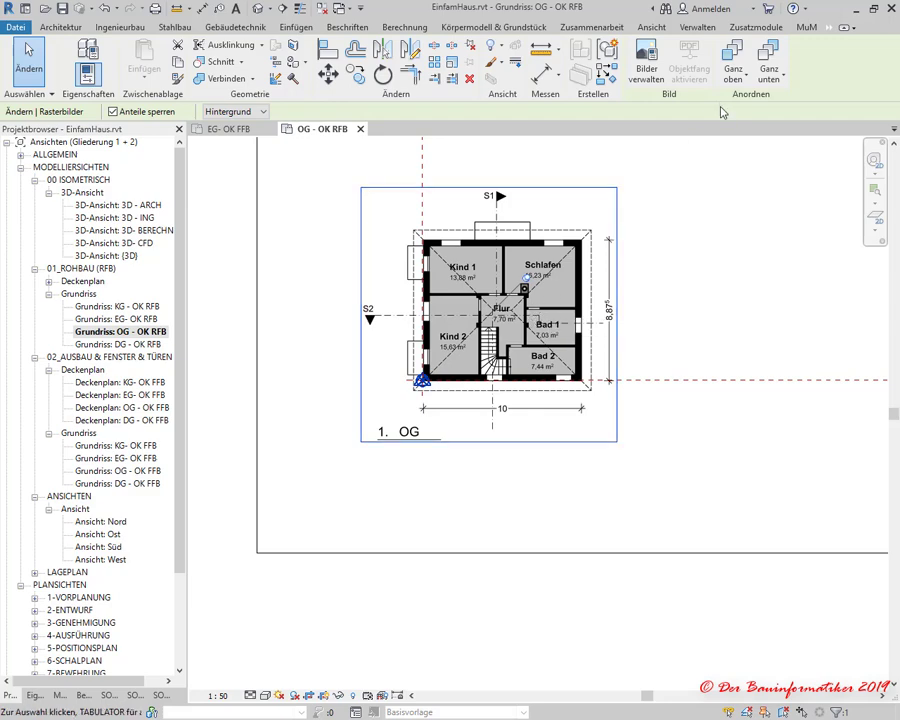
left_click(500, 47)
left_click(729, 293)
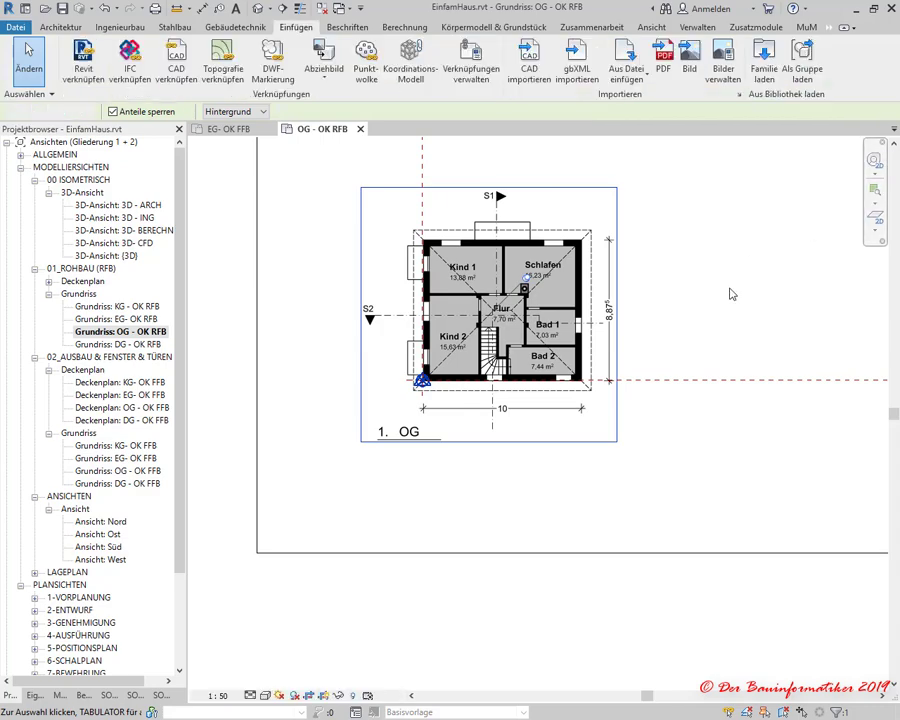
Hide the Rasterbilder category in the OG plan's visibility settings
key("g")
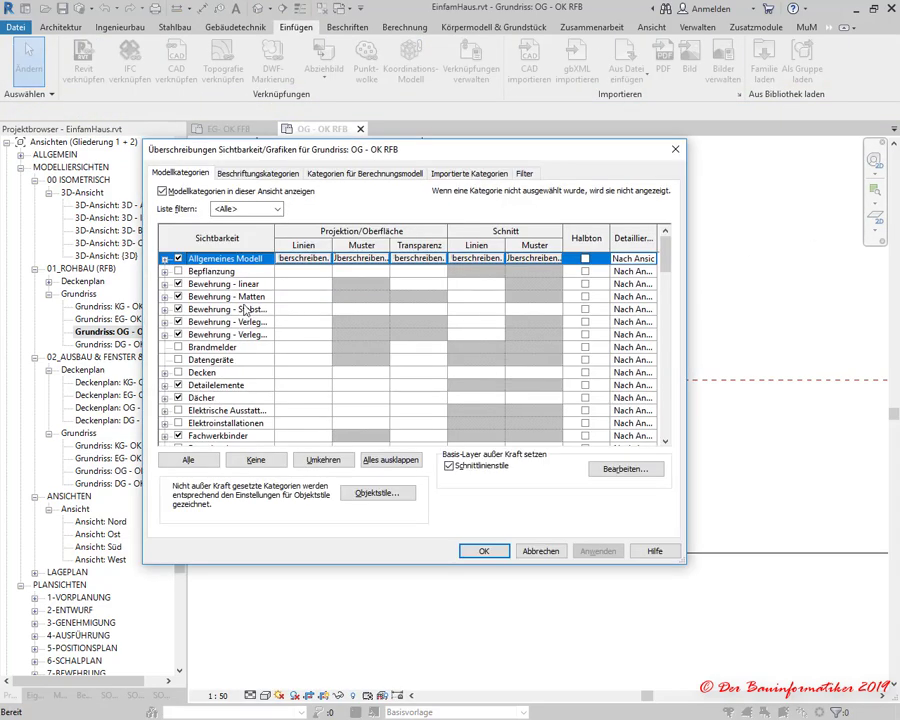
scroll(245, 311, "down", 1)
scroll(245, 311, "down", 1)
scroll(245, 310, "down", 2)
scroll(244, 307, "down", 3)
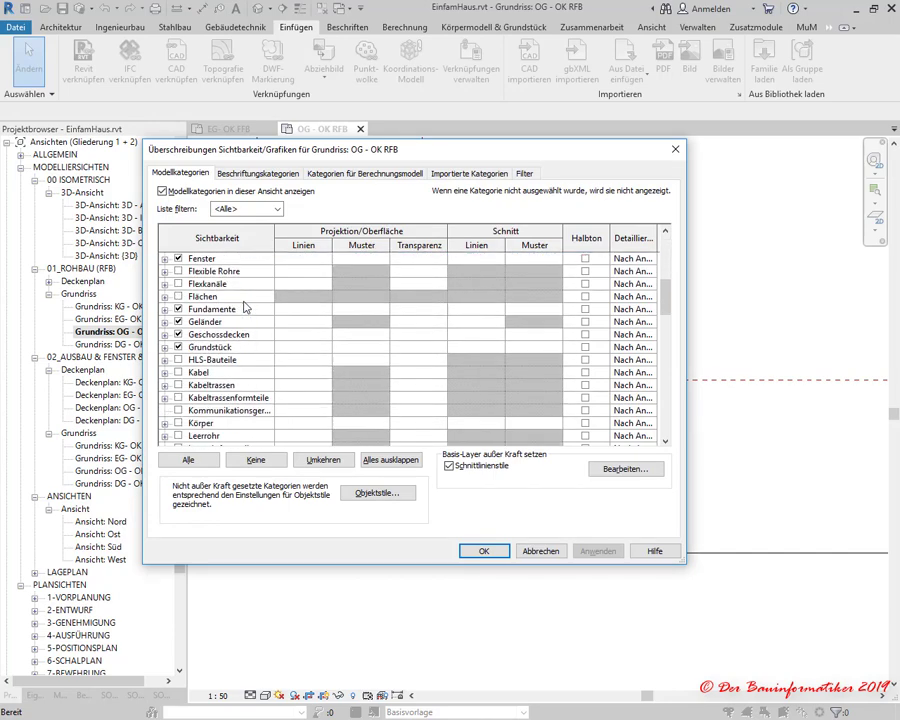
scroll(245, 307, "down", 1)
scroll(245, 308, "down", 2)
scroll(245, 308, "down", 2)
scroll(246, 308, "down", 3)
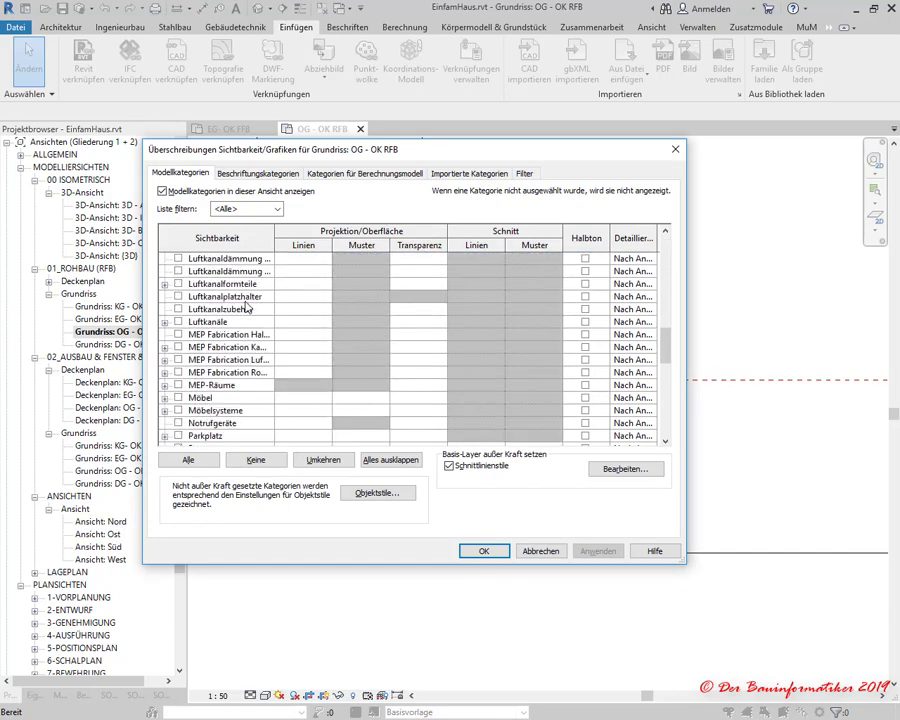
scroll(245, 307, "down", 3)
scroll(247, 307, "down", 3)
scroll(249, 306, "down", 3)
scroll(251, 306, "down", 1)
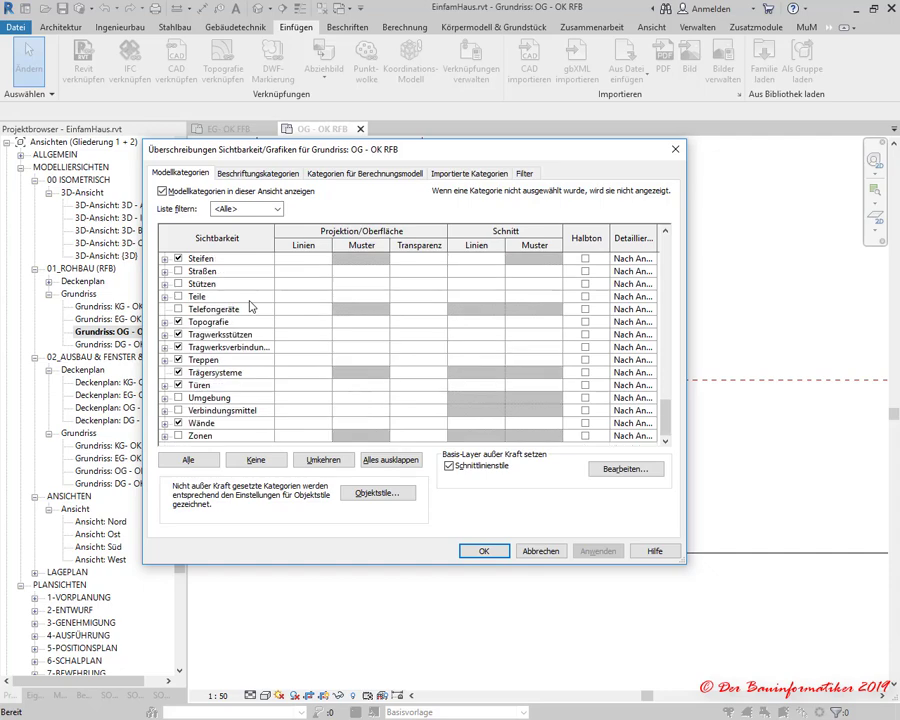
scroll(250, 306, "up", 2)
scroll(250, 306, "up", 1)
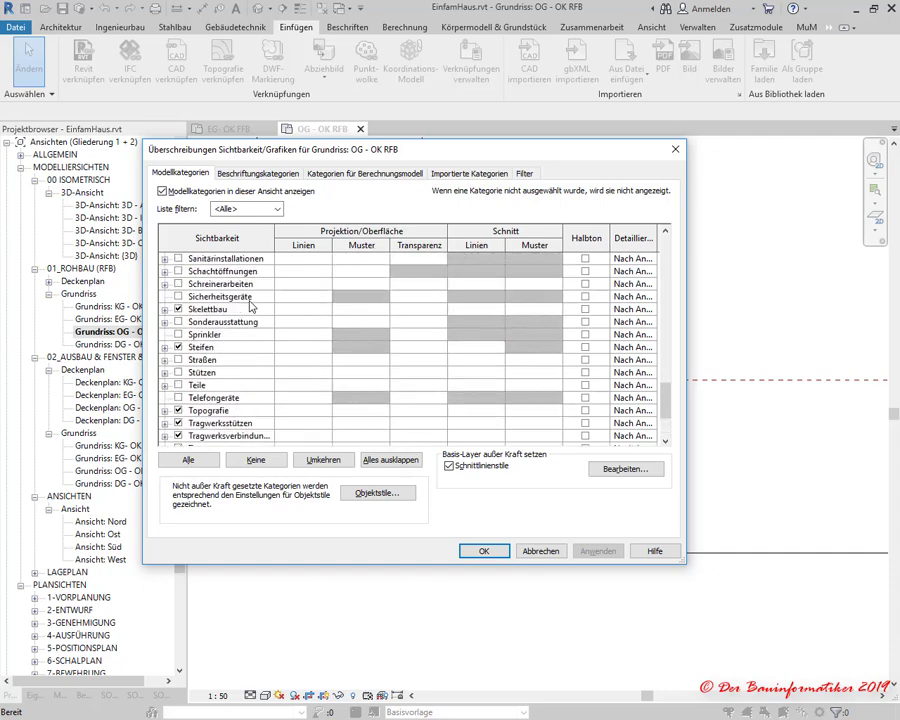
scroll(250, 306, "up", 2)
scroll(250, 306, "up", 1)
scroll(250, 306, "up", 1)
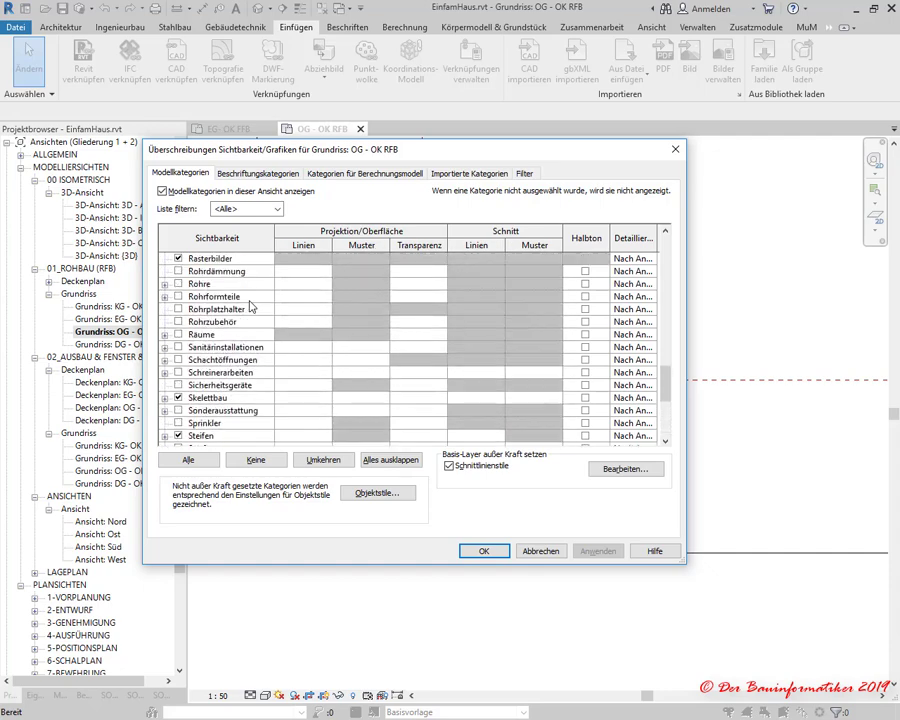
scroll(251, 306, "up", 1)
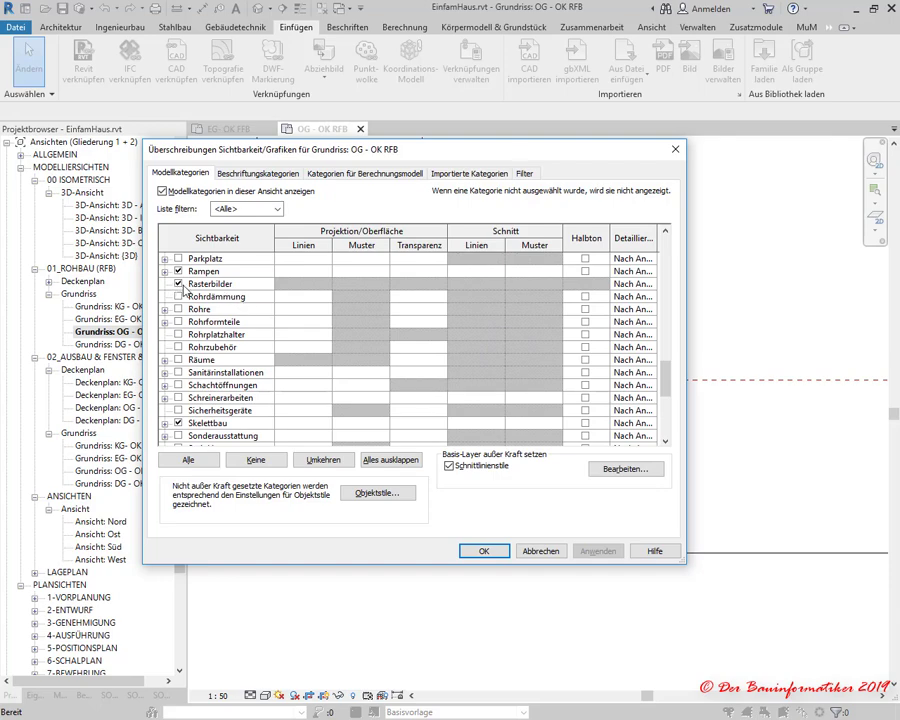
left_click(179, 285)
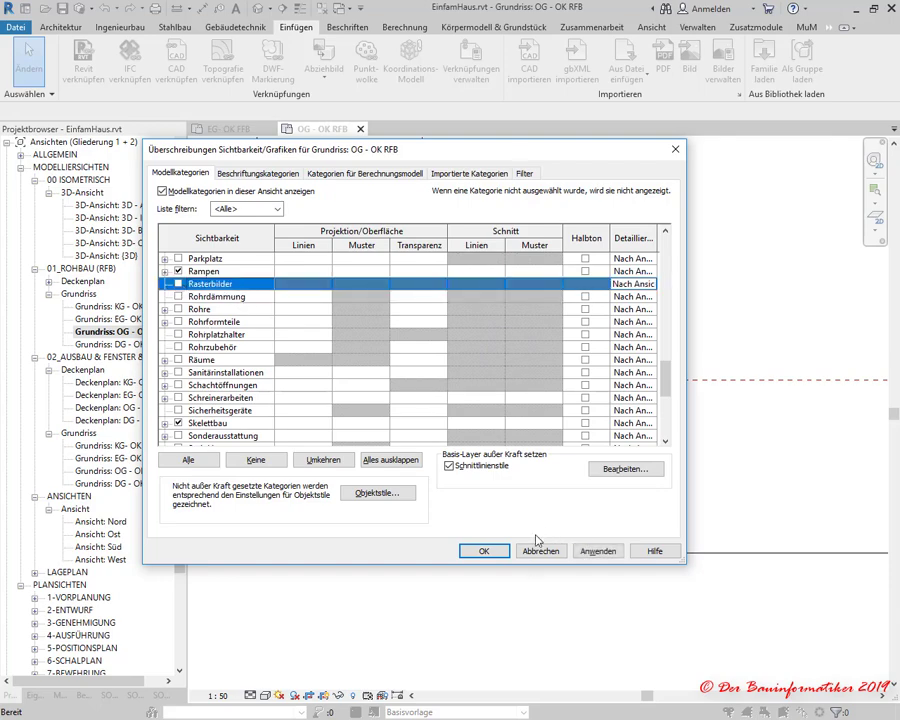
left_click(484, 551)
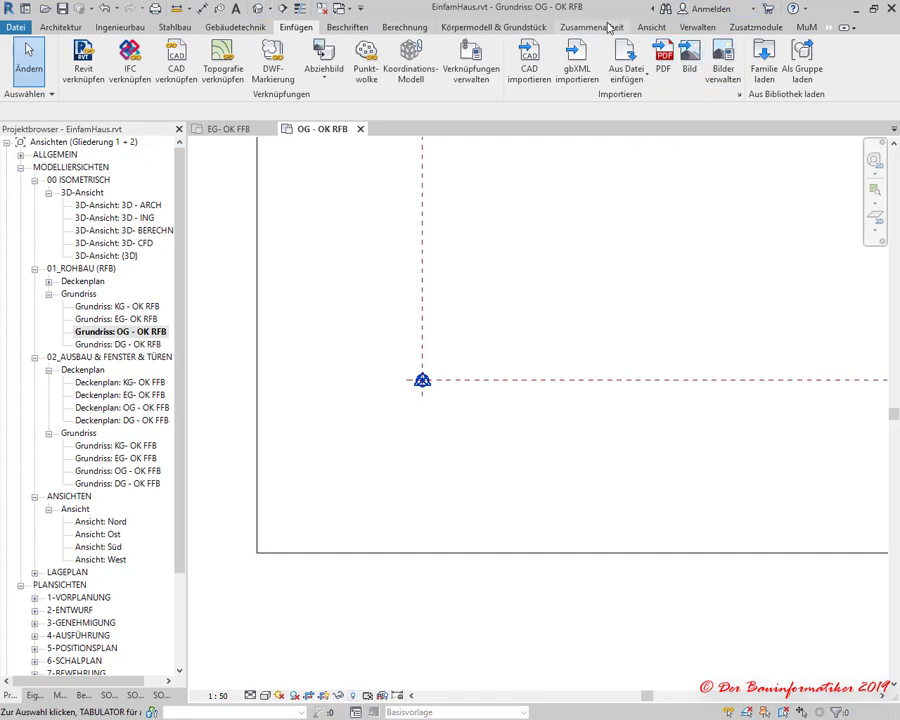
Re-enable Rasterbilder in Sichtbarkeit/Grafiken so the 1-OG.png image shows again
left_click(648, 28)
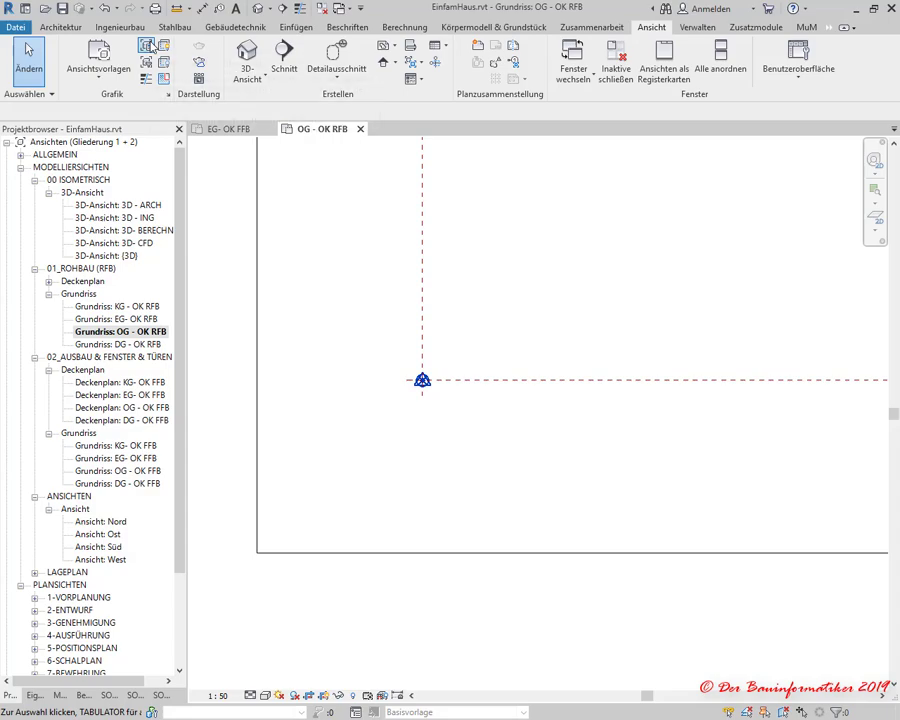
left_click(147, 46)
scroll(235, 370, "down", 2)
scroll(225, 375, "down", 3)
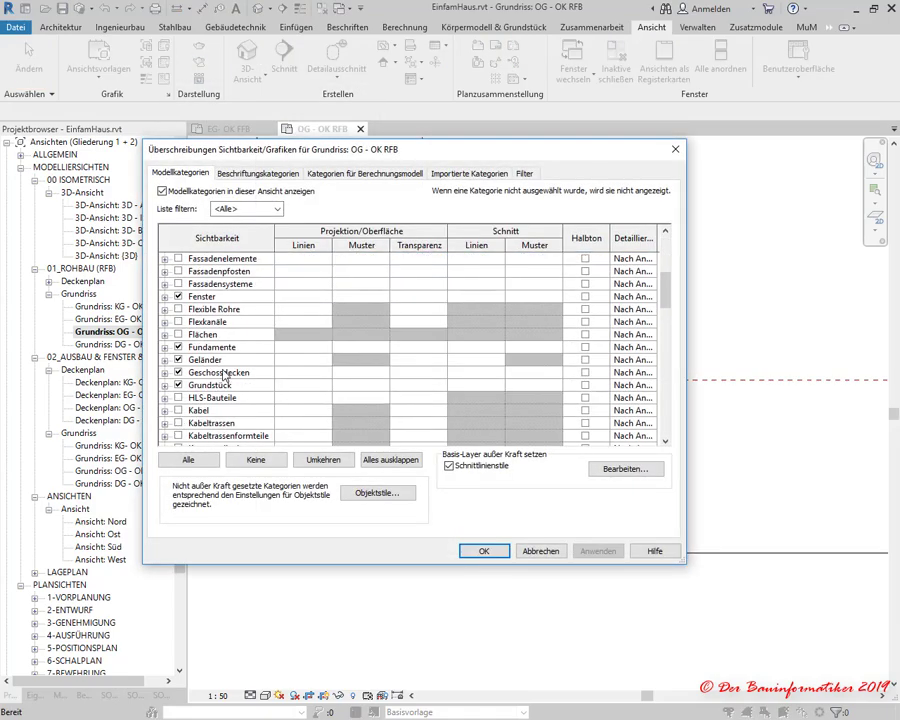
scroll(225, 375, "down", 1)
scroll(220, 376, "down", 2)
scroll(212, 378, "down", 2)
scroll(204, 380, "down", 2)
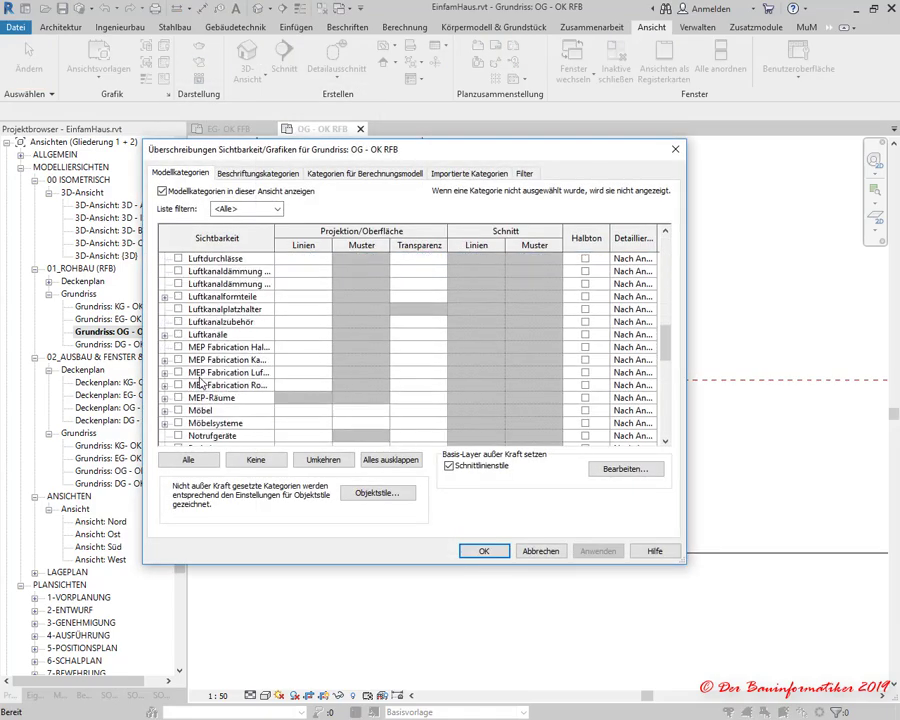
scroll(200, 382, "down", 3)
left_click(178, 372)
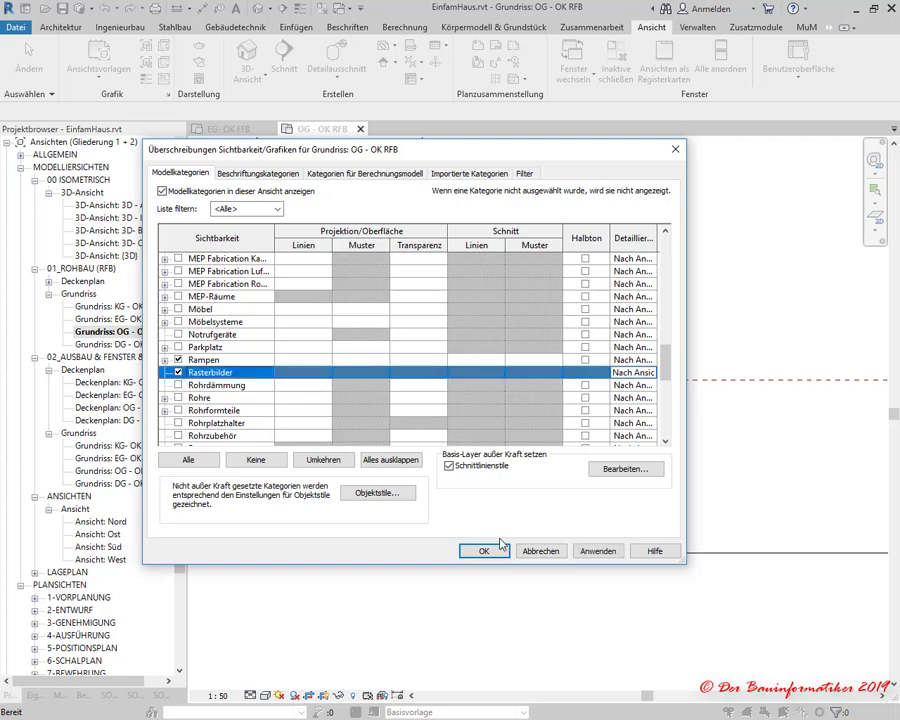
left_click(483, 551)
Unpin the vertical X-Ursprung reference plane and shorten it down to the house
scroll(684, 262, "up", 3)
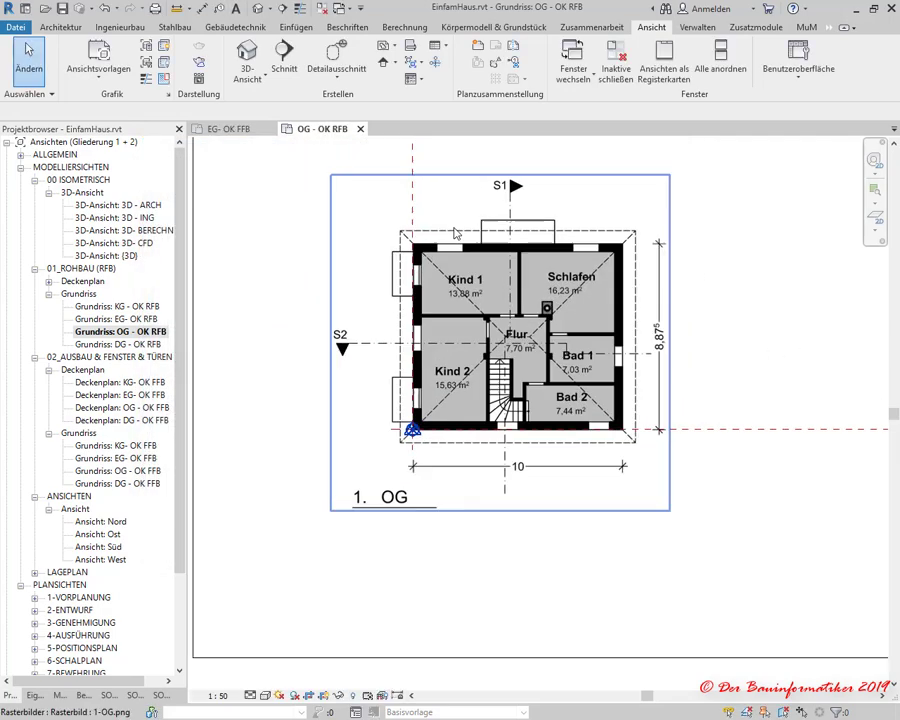
scroll(619, 262, "down", 6)
middle_click_drag(619, 262, 580, 466)
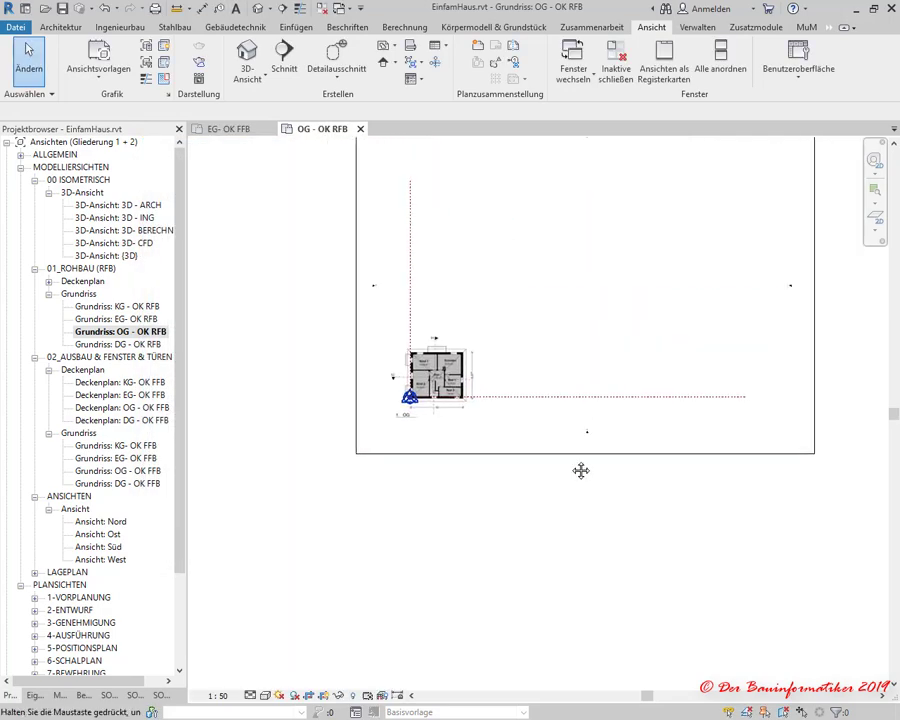
scroll(374, 374, "up", 2)
left_click(383, 374)
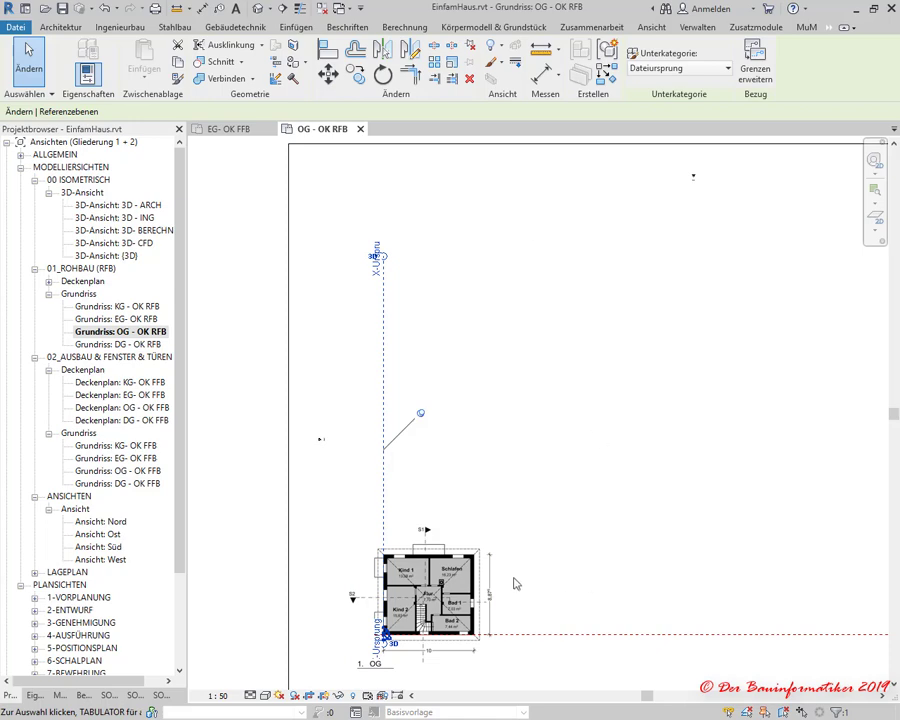
left_click(420, 413)
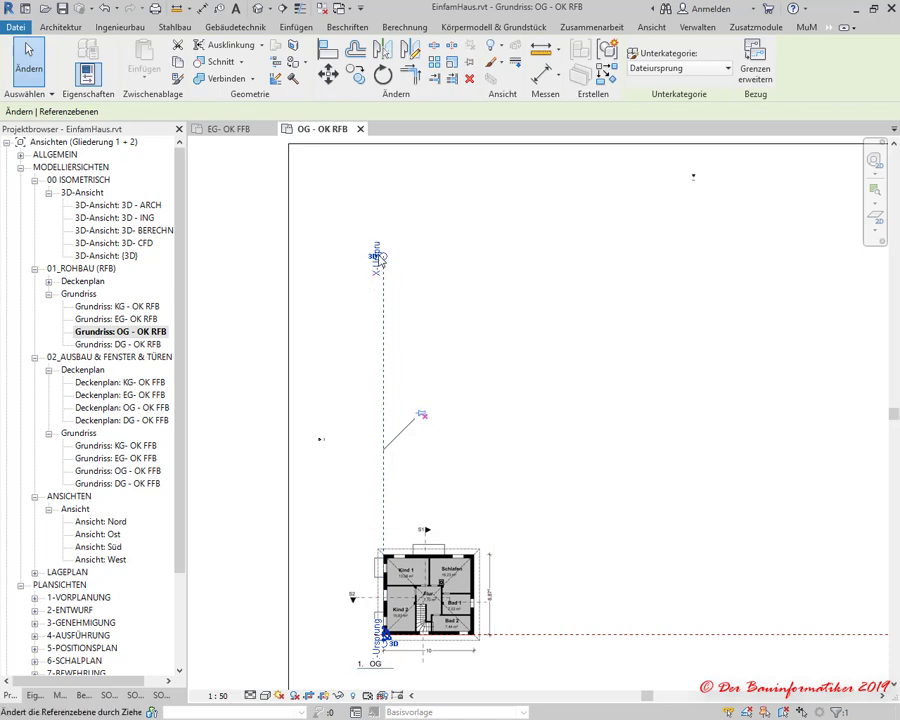
left_click_drag(381, 258, 380, 530)
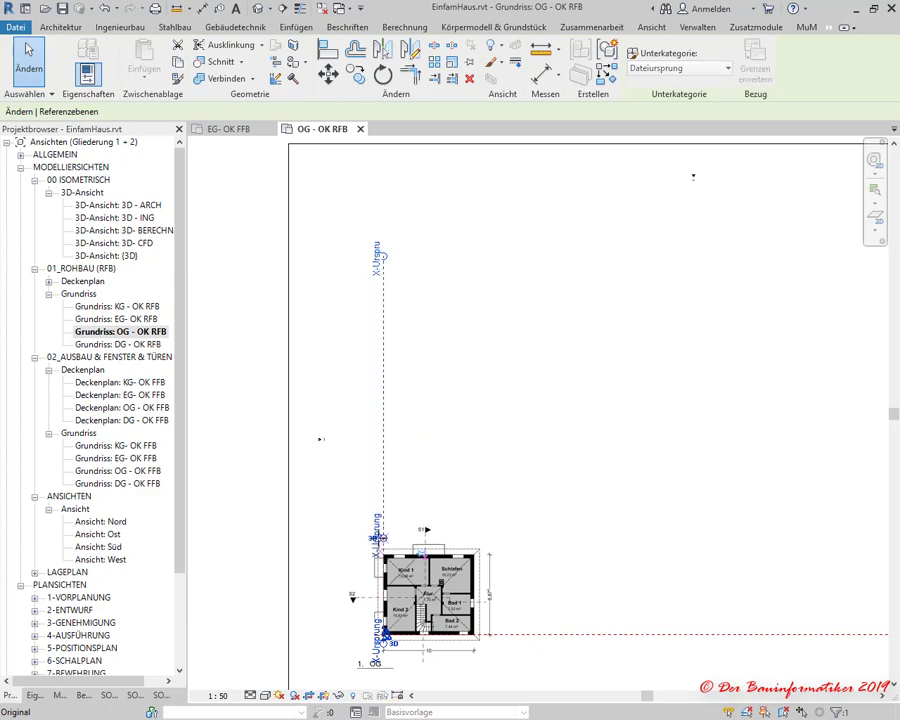
scroll(635, 547, "down", 3)
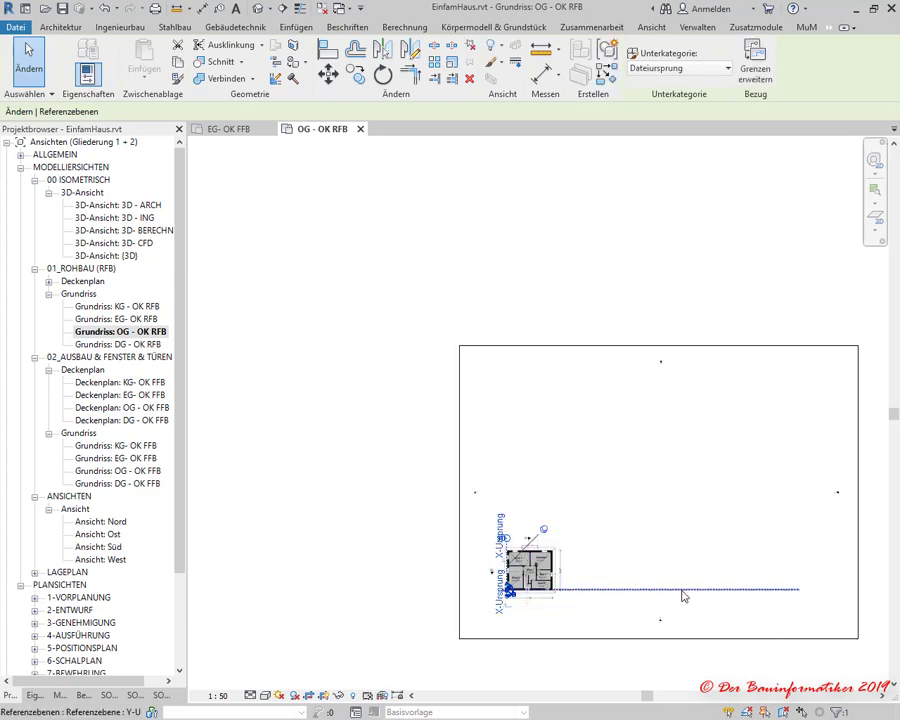
key("Escape")
Shorten the horizontal Y-Ursprung reference plane so it ends beside the house
left_click(683, 592)
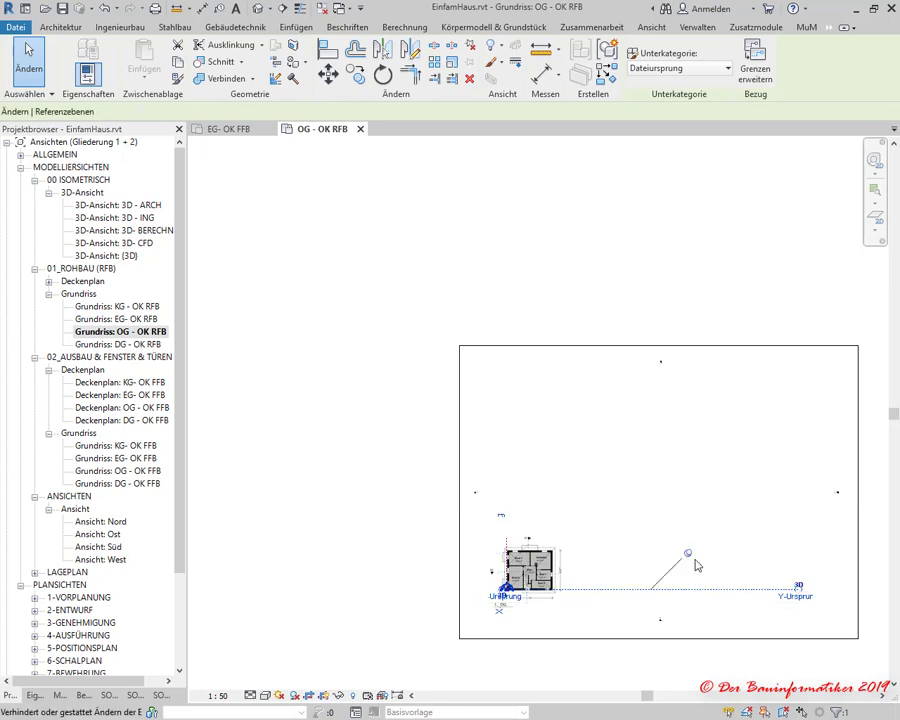
left_click(798, 587)
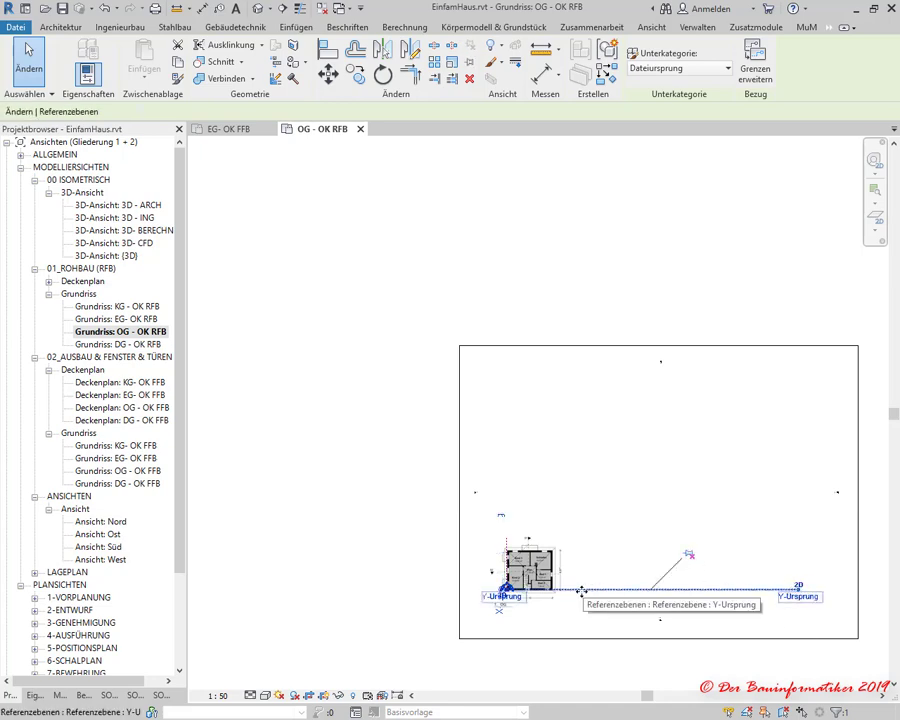
left_click(797, 590)
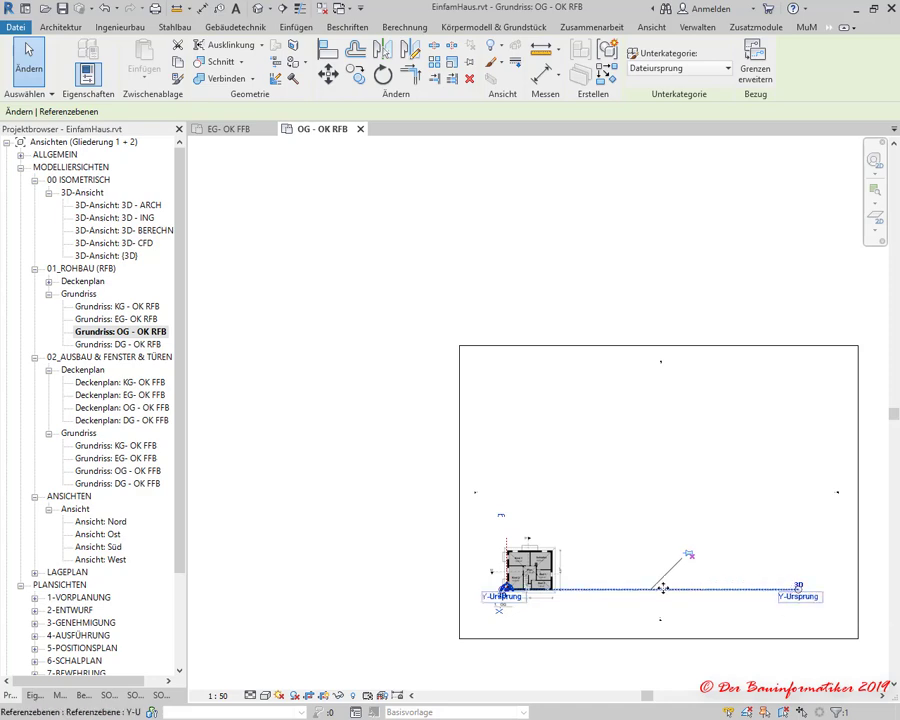
scroll(799, 595, "up", 2)
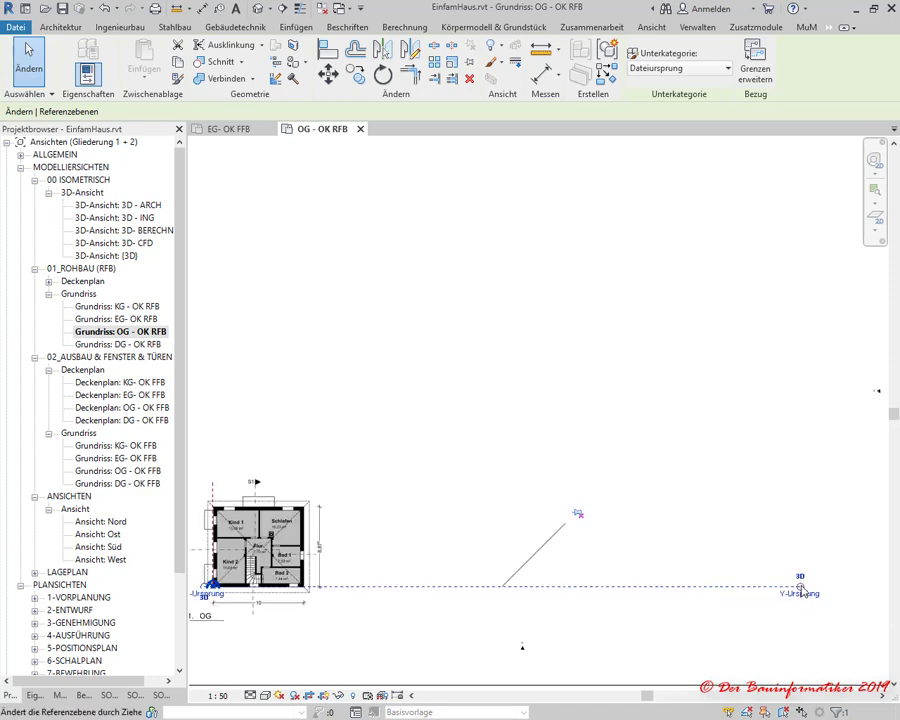
left_click_drag(801, 592, 341, 588)
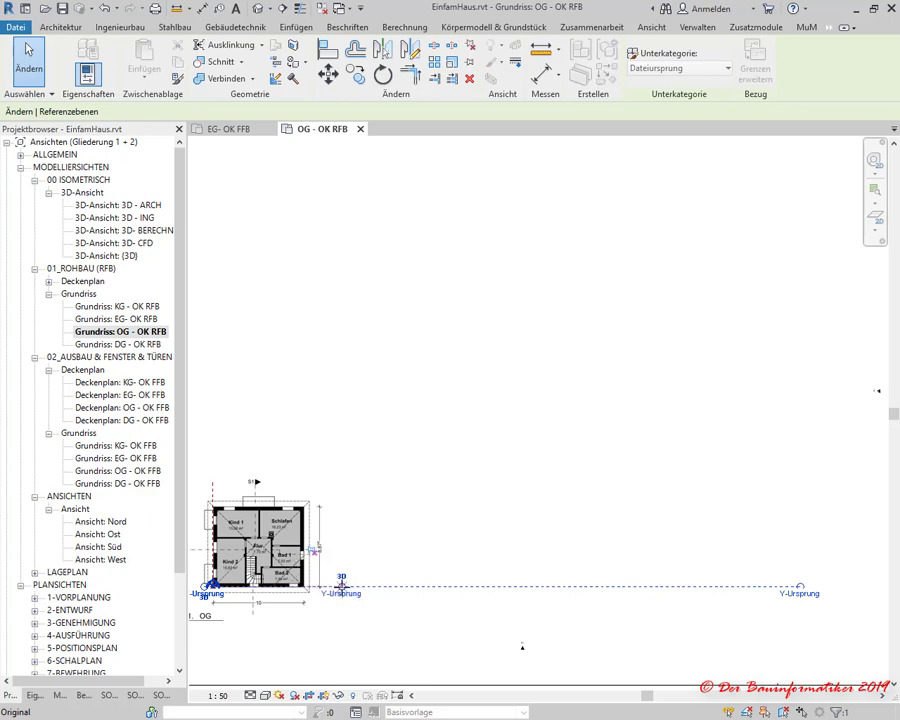
scroll(568, 544, "down", 2)
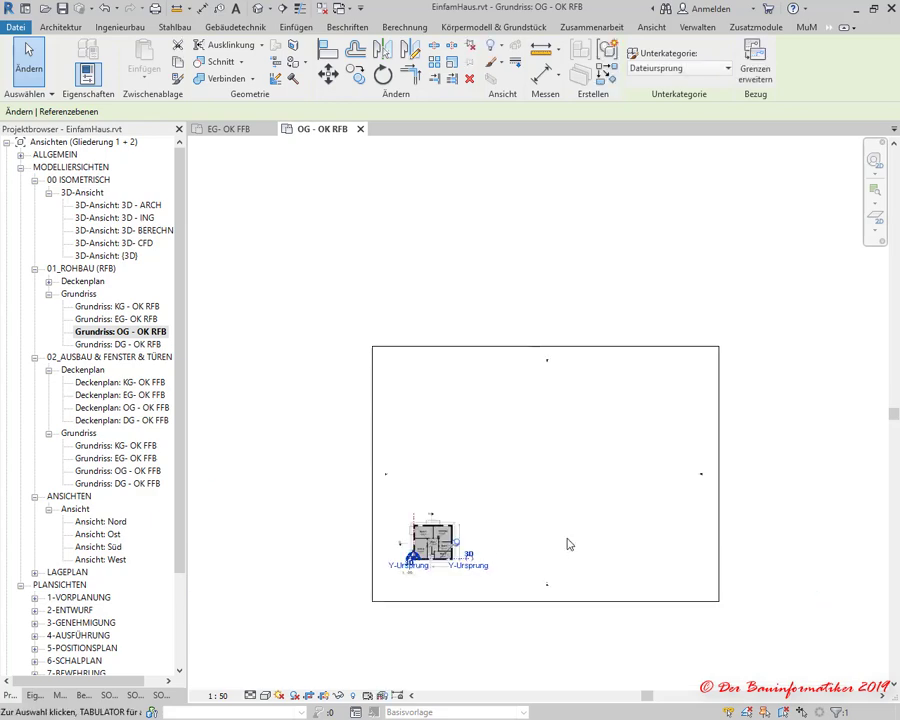
scroll(540, 425, "up", 1)
Move the two right-hand elevation markers 5.500 cm left with MV
left_click_drag(512, 270, 600, 682)
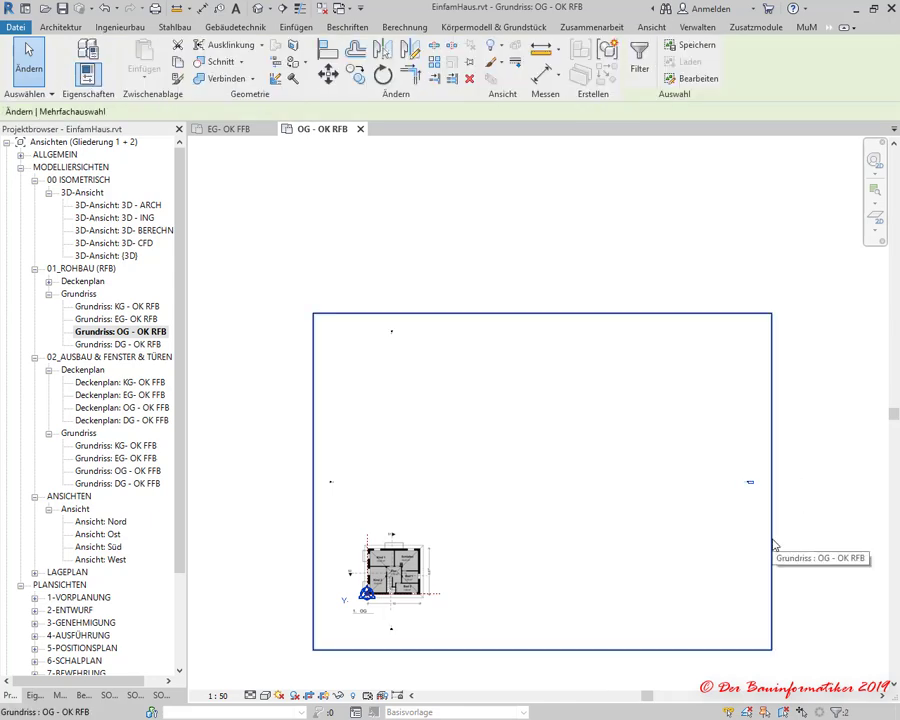
key("m")
key("v")
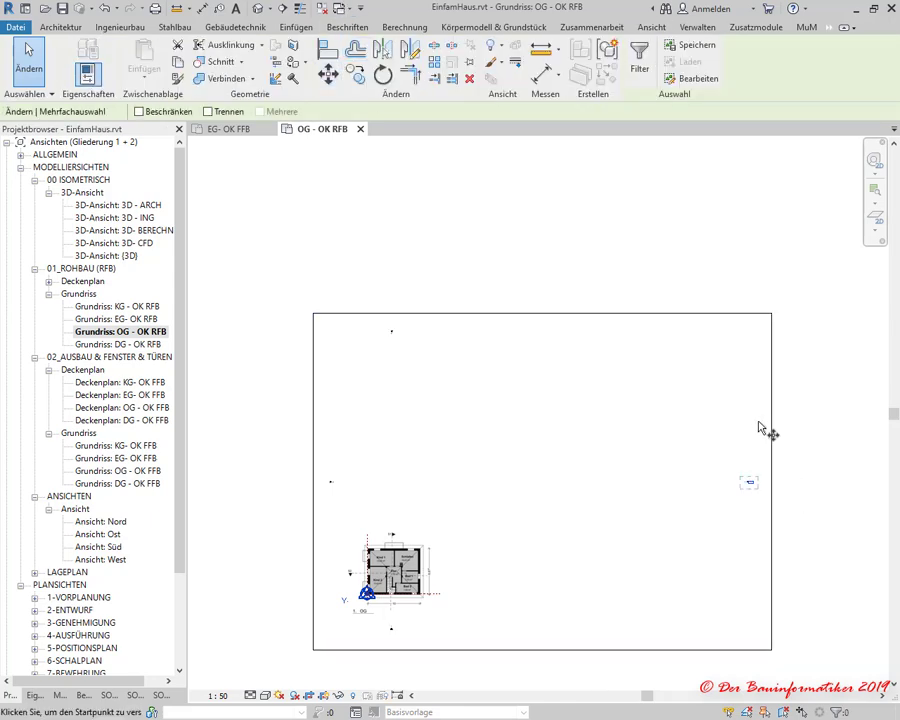
left_click(742, 426)
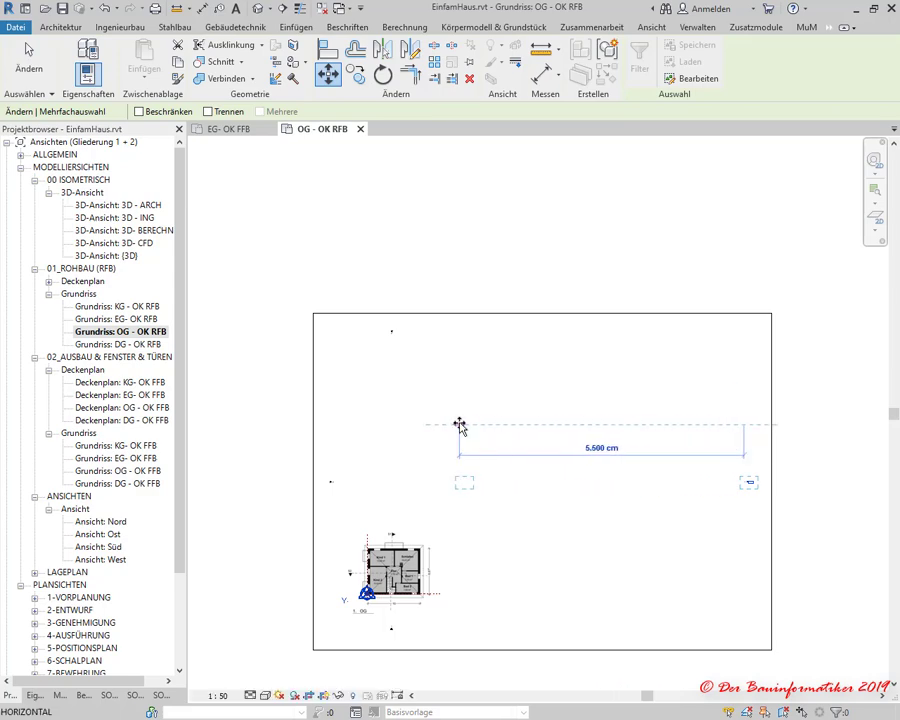
left_click(460, 424)
Move the three markers above the house 2.900 cm down with MV
left_click_drag(266, 277, 558, 532)
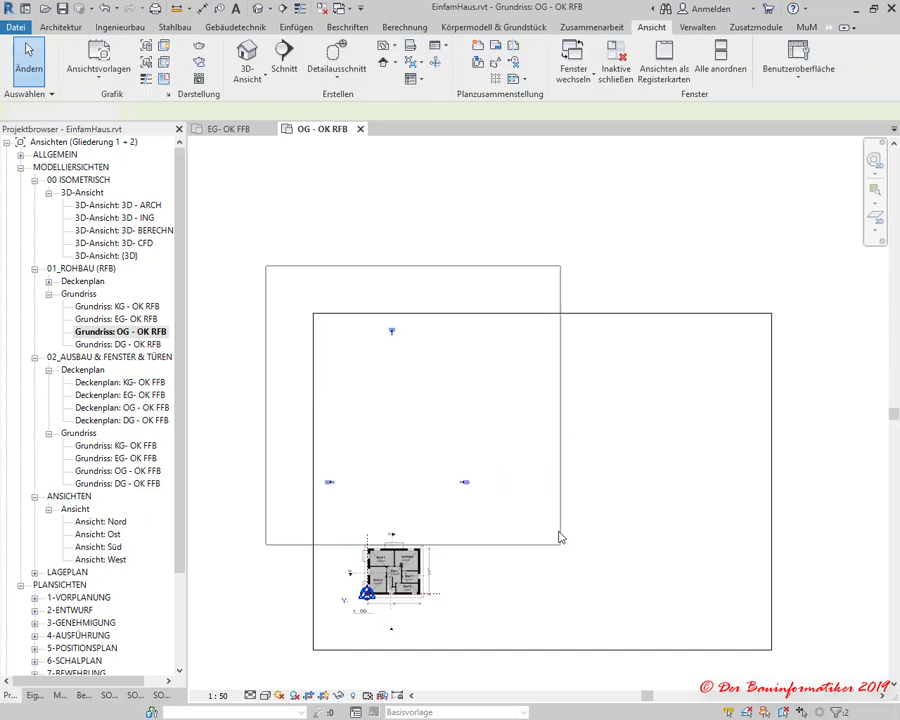
key("m")
key("v")
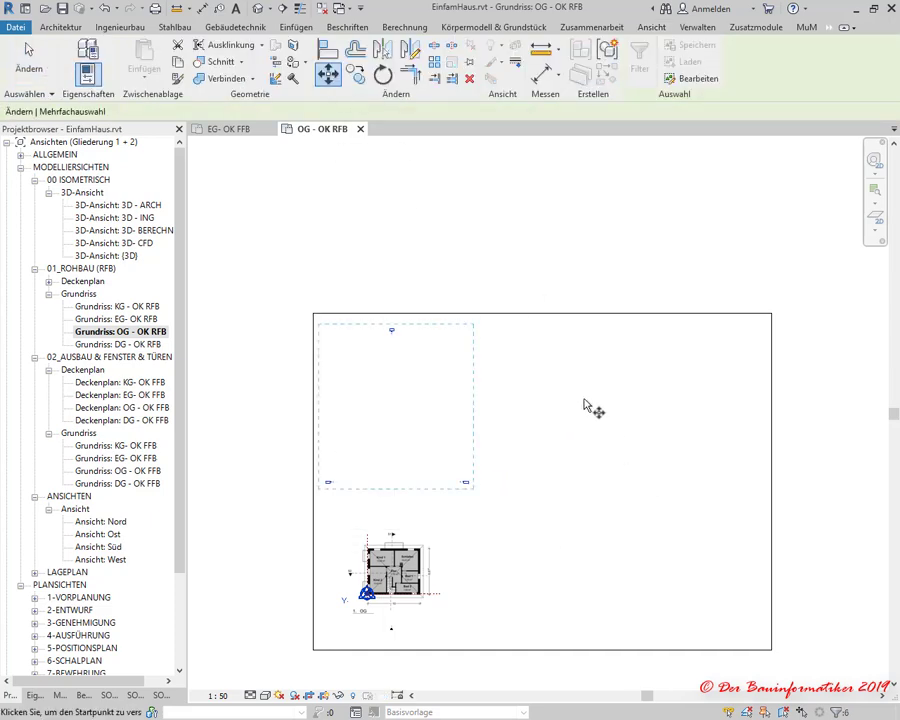
left_click(584, 398)
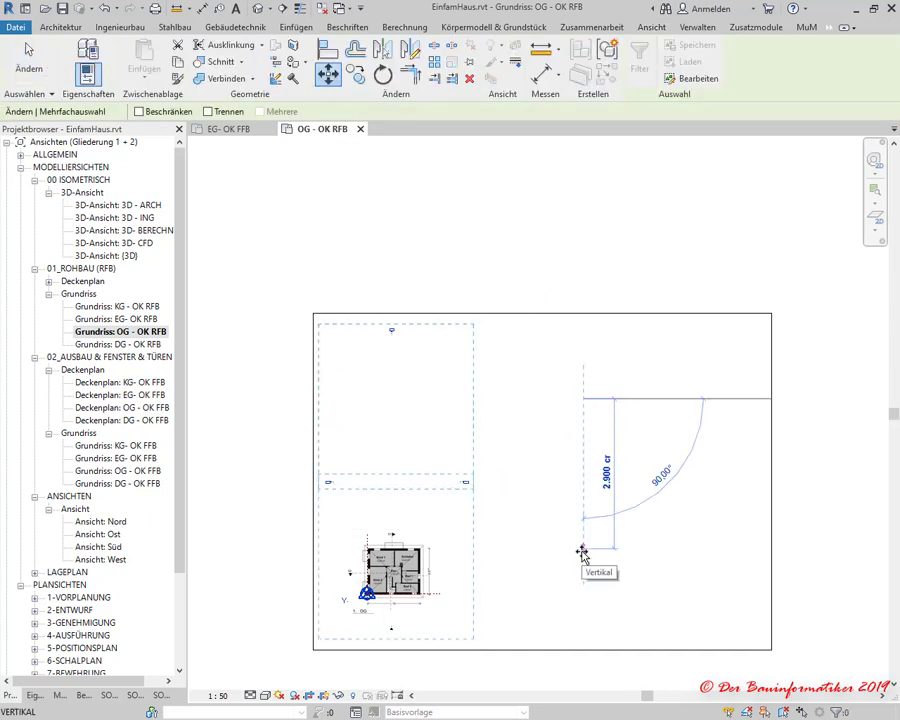
left_click(582, 553)
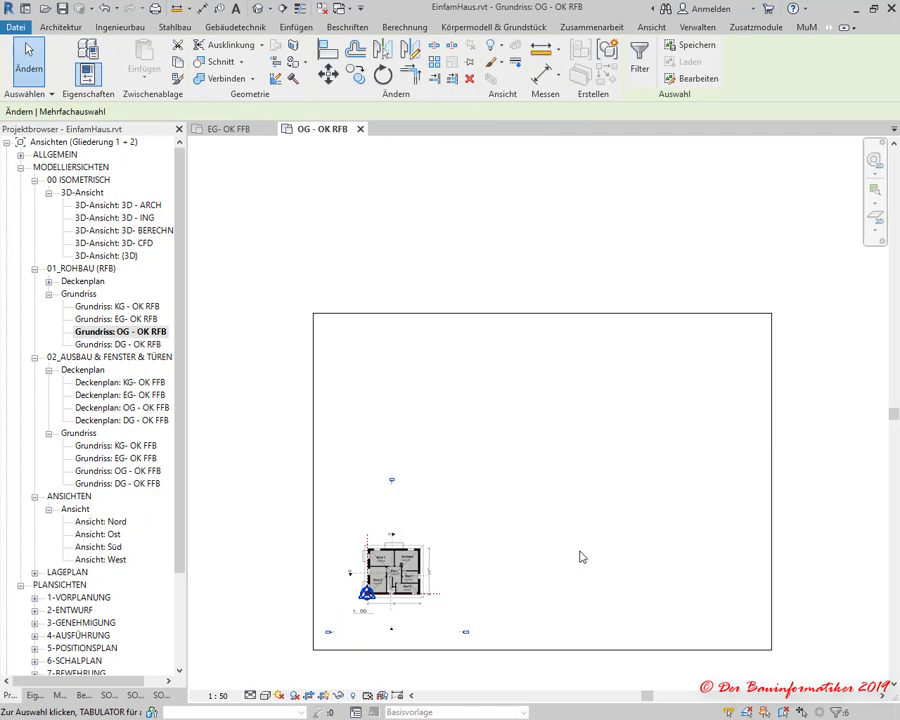
scroll(378, 648, "up", 2)
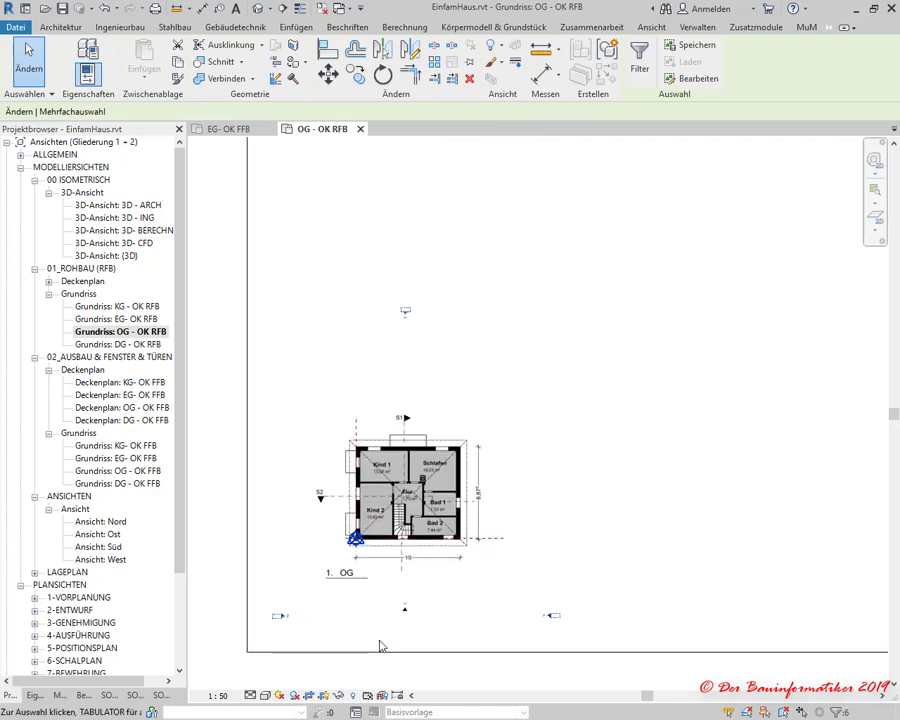
scroll(400, 620, "up", 2)
scroll(420, 612, "up", 2)
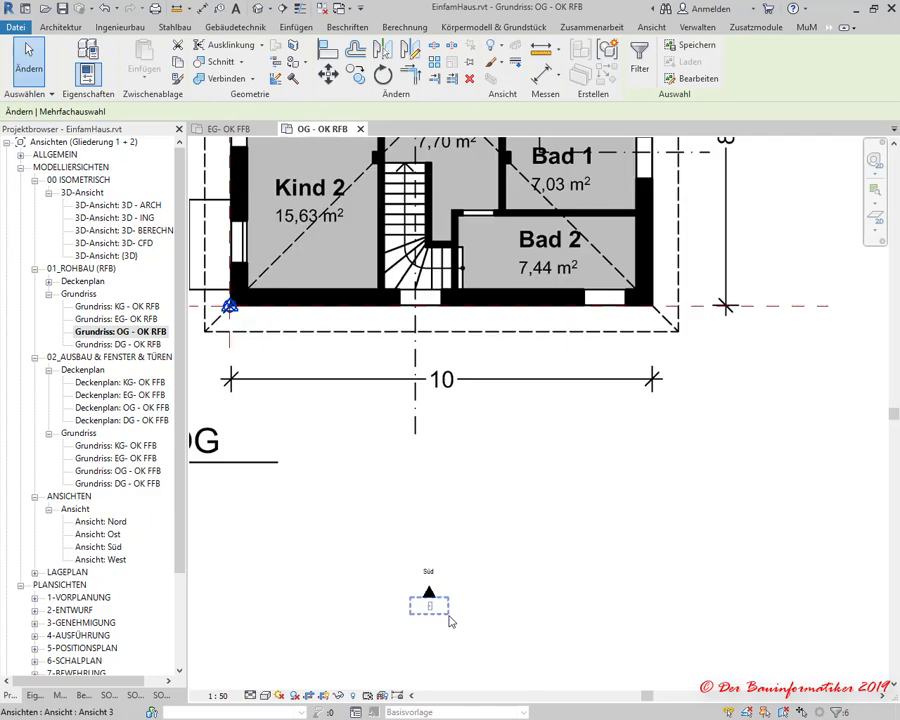
scroll(450, 615, "down", 6)
key("Escape")
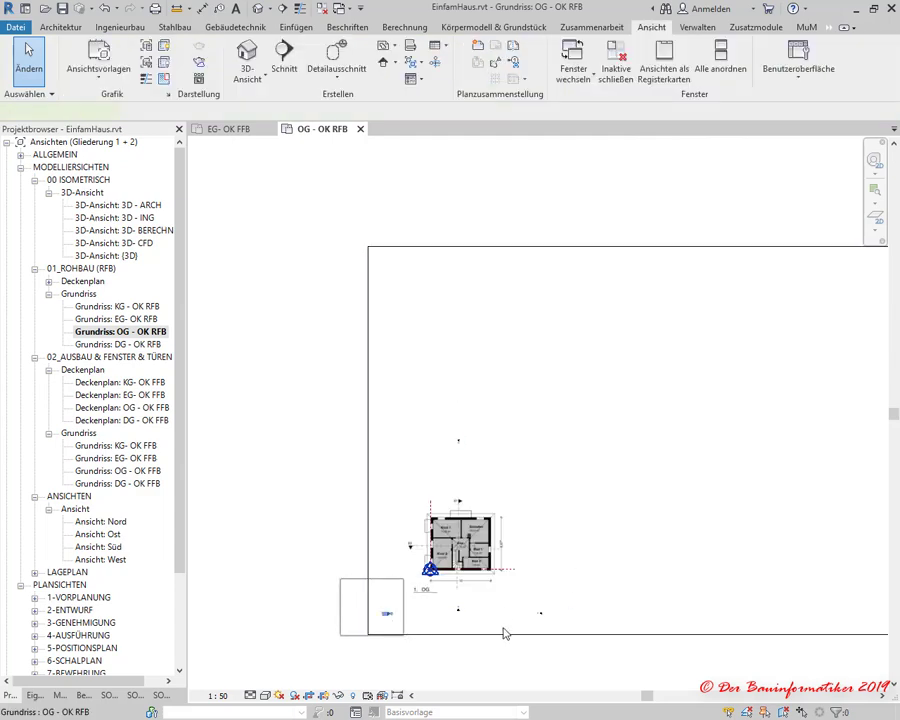
Nudge the two markers below the house upward with the arrow key
mouse_move(504, 633)
left_mouse_down()
mouse_move(540, 608)
mouse_move(566, 628)
left_mouse_up()
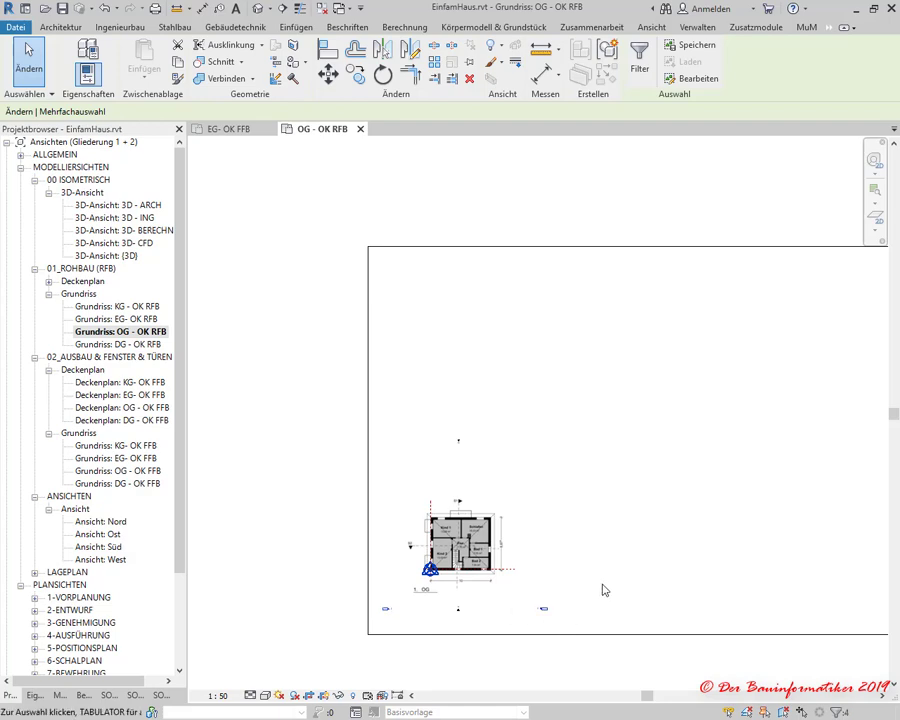
key("Up")
key("Up")
key("Up")
key("Up")
key("Up")
key("Up")
key("Up")
key("Up")
key("Escape")
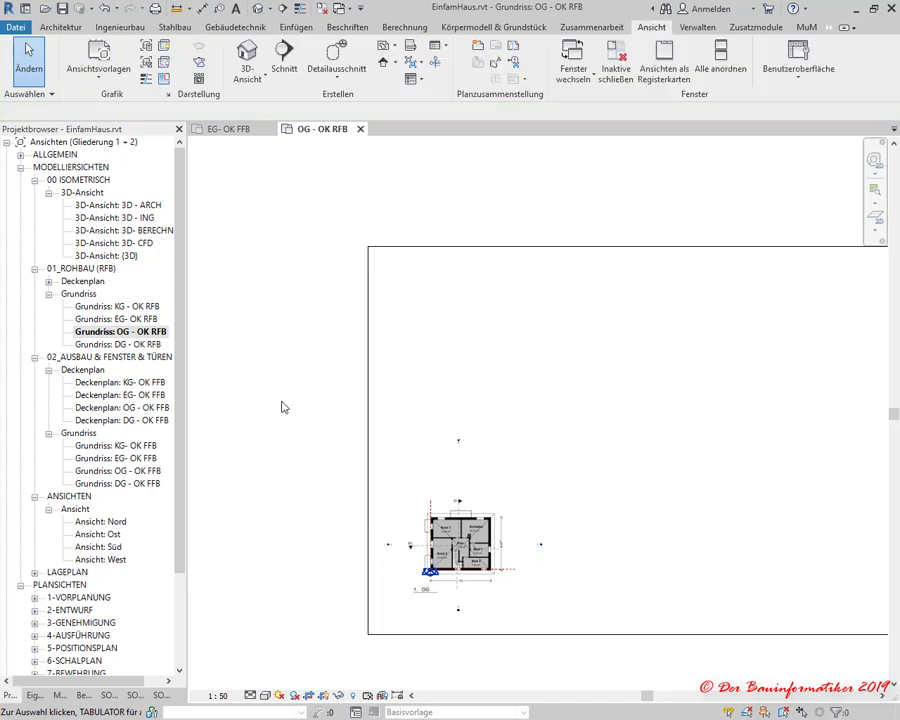
scroll(287, 462, "down", 3)
Pull the crop region's right and top edges in around the plan and zoom to fit
scroll(300, 529, "up", 5)
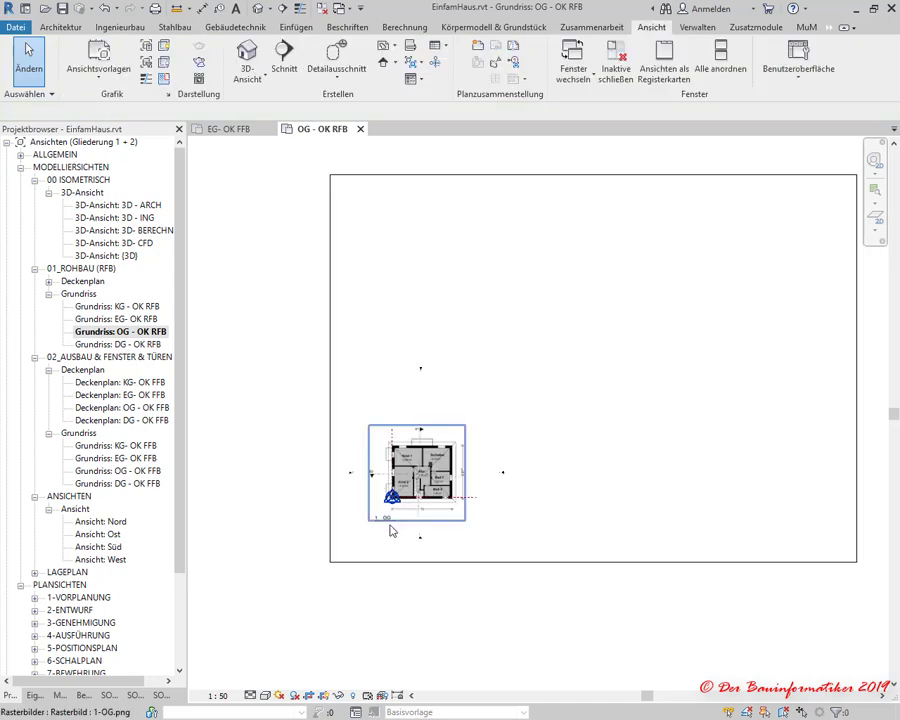
scroll(390, 526, "up", 2)
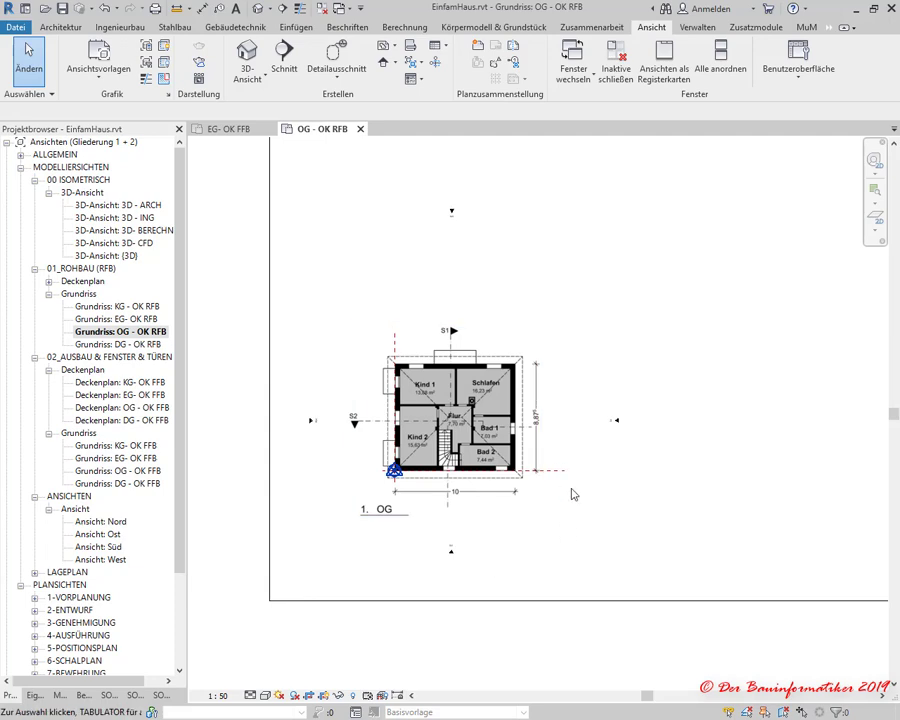
scroll(571, 490, "down", 3)
scroll(570, 490, "down", 2)
left_click(786, 424)
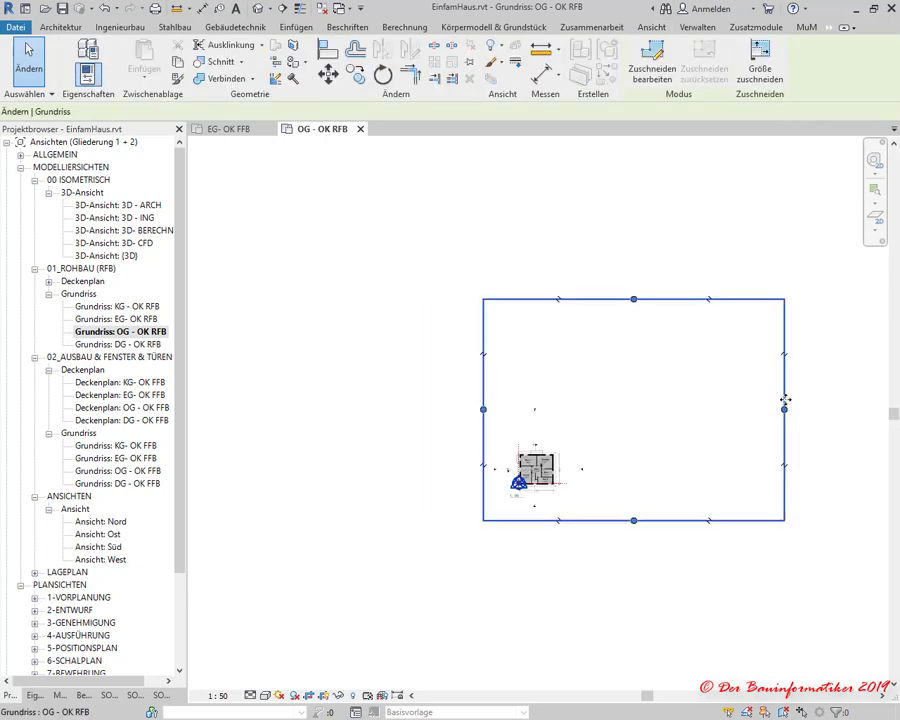
left_click_drag(783, 410, 591, 416)
mouse_move(537, 299)
left_mouse_down()
mouse_move(532, 413)
mouse_move(526, 395)
left_mouse_up()
left_click(686, 467)
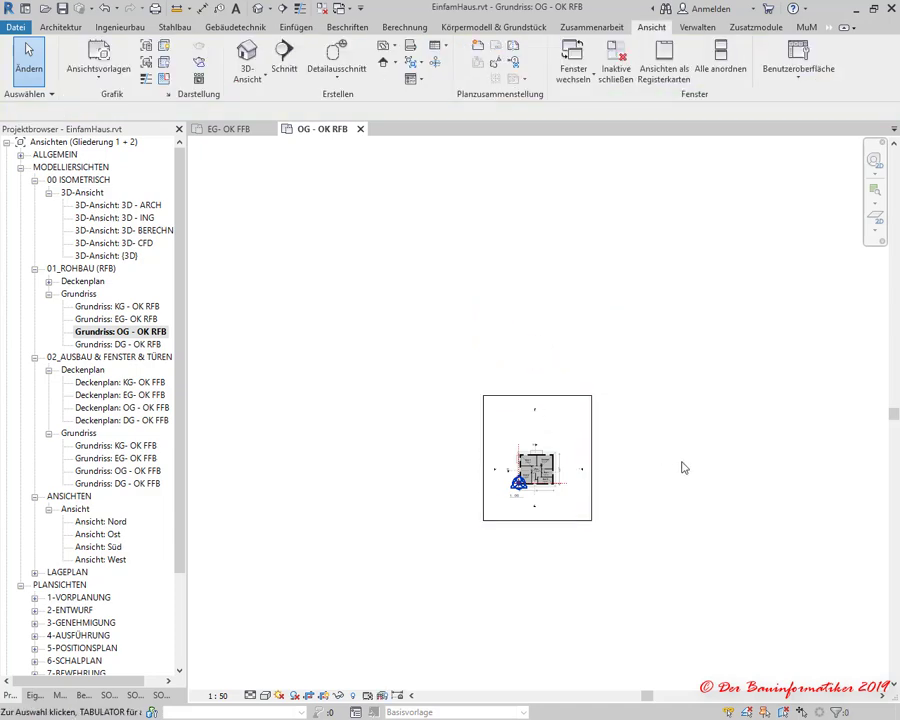
middle_click(640, 468)
middle_click(640, 468)
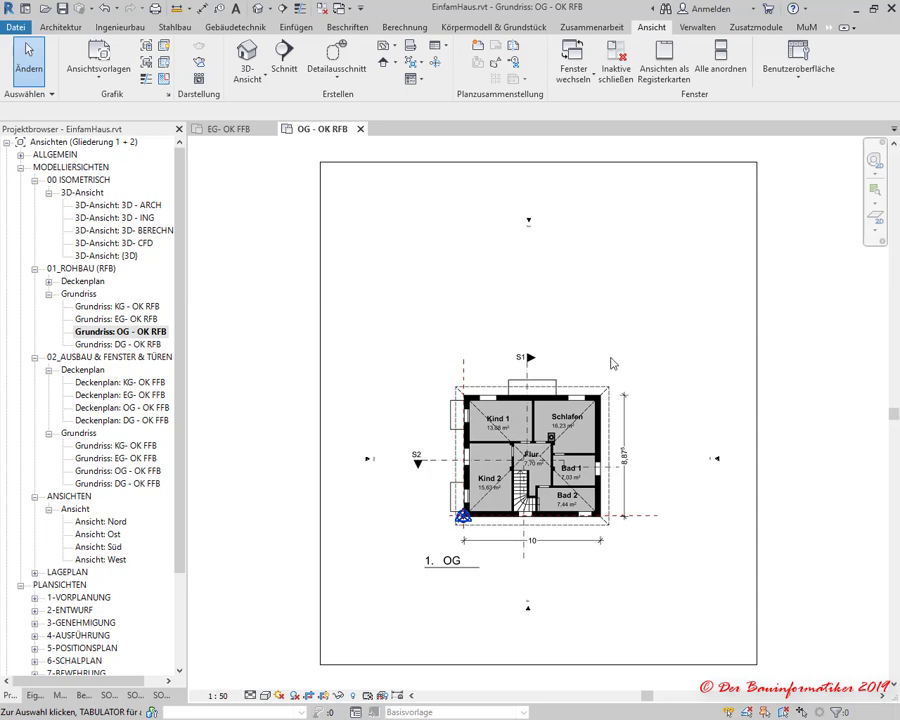
mouse_move(480, 180)
left_mouse_down()
mouse_move(552, 263)
mouse_move(590, 278)
left_mouse_up()
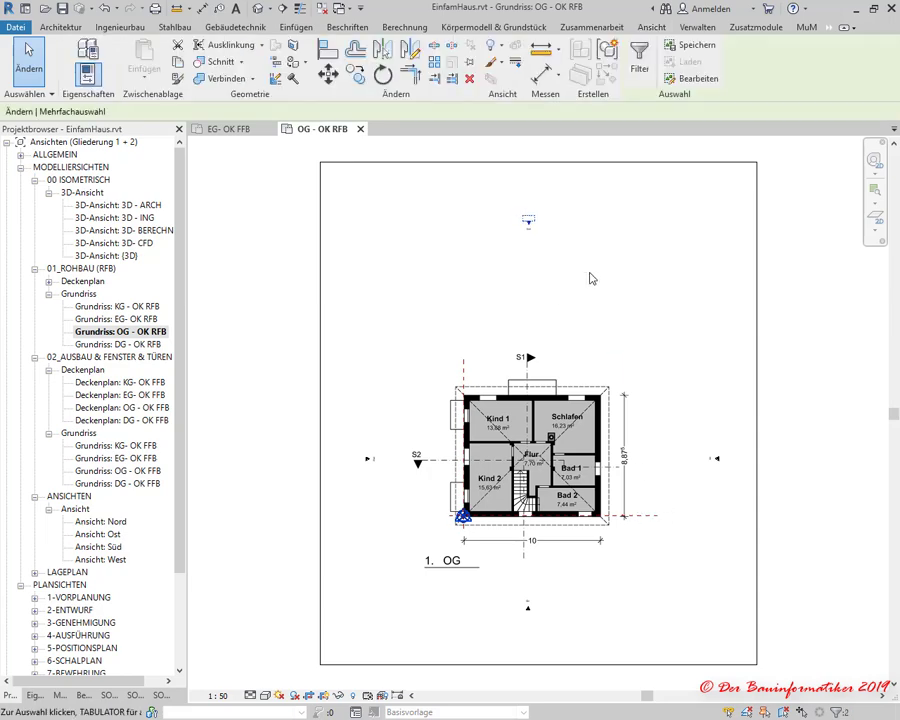
Nudge the north elevation marker closer and select the south, west and east markers in turn
key("Down")
key("Down")
key("Down")
key("Down")
key("Down")
key("Down")
key("Down")
key("Down")
left_click_drag(488, 580, 556, 632)
left_click(415, 500)
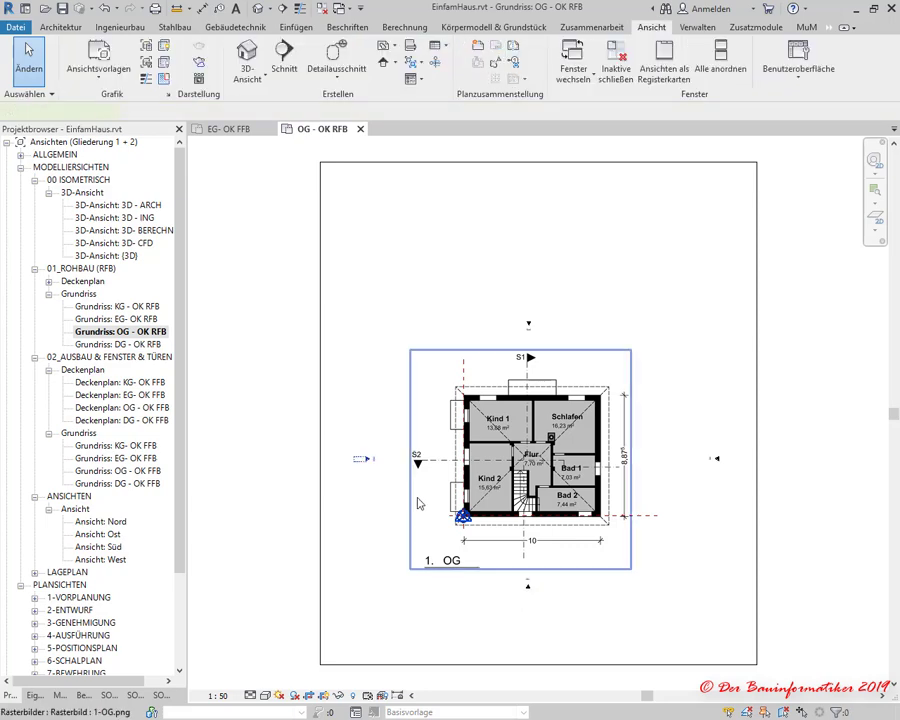
left_click(234, 406)
left_click_drag(234, 406, 388, 512)
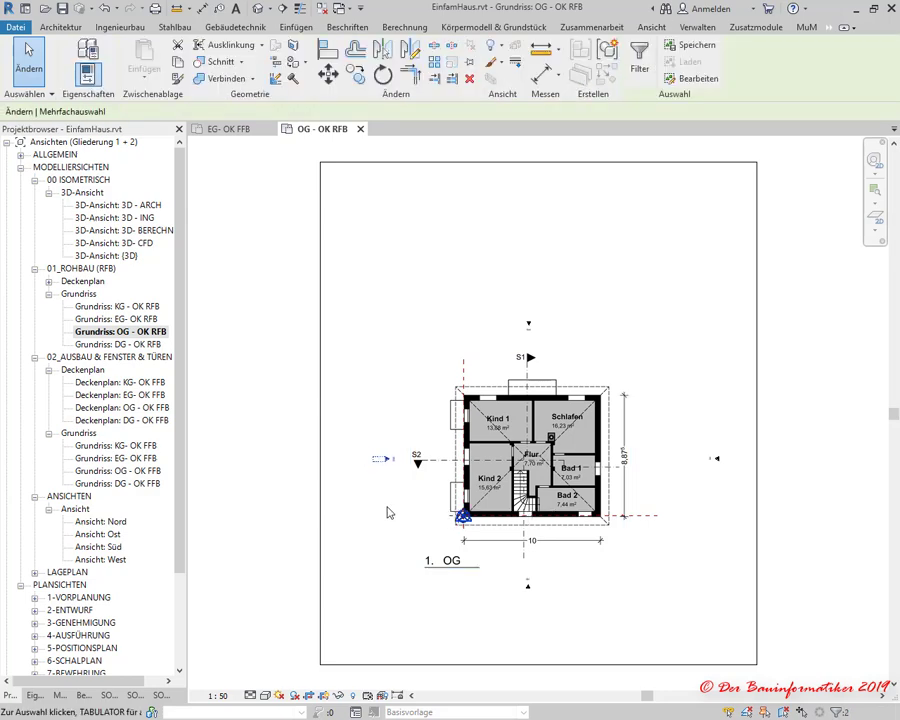
left_click_drag(680, 425, 742, 502)
key("Escape")
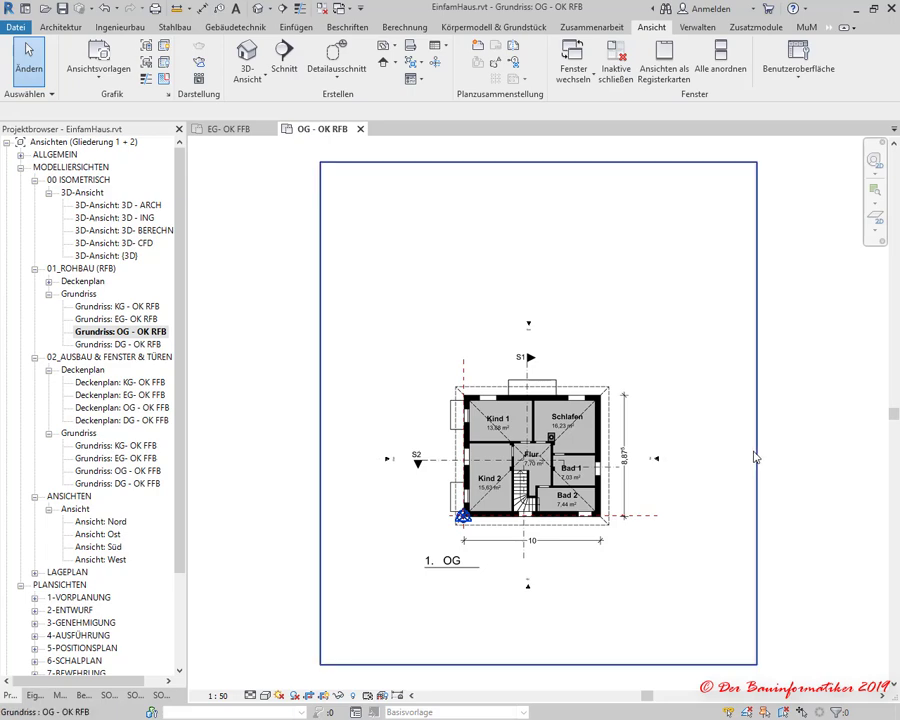
Drag all four crop-region edges inward around the plan and zoom to fit with ZF
left_click(755, 452)
left_click_drag(538, 662, 536, 604)
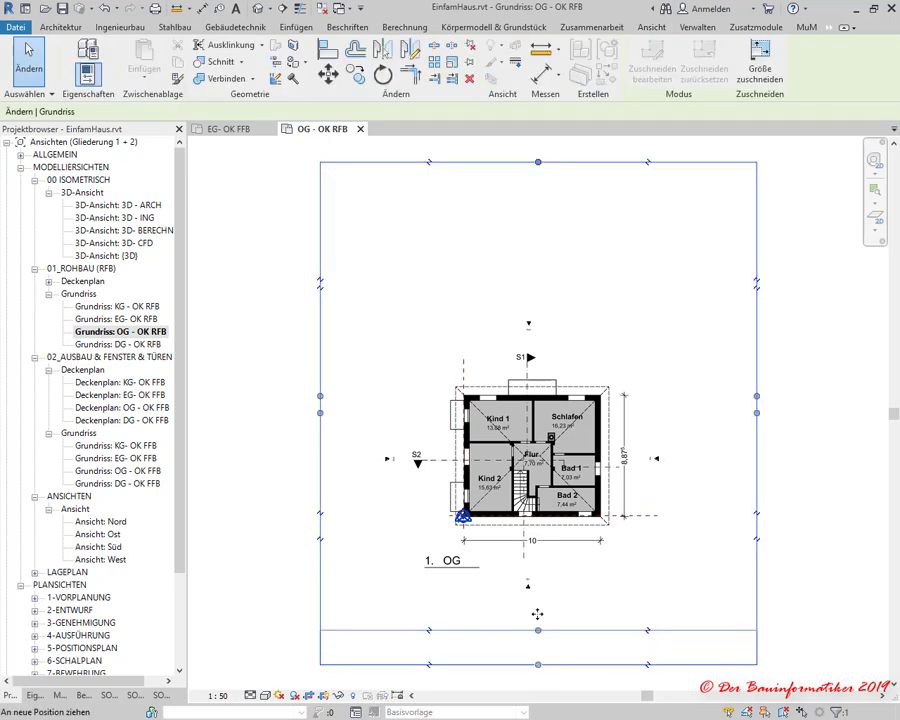
left_click_drag(538, 161, 538, 308)
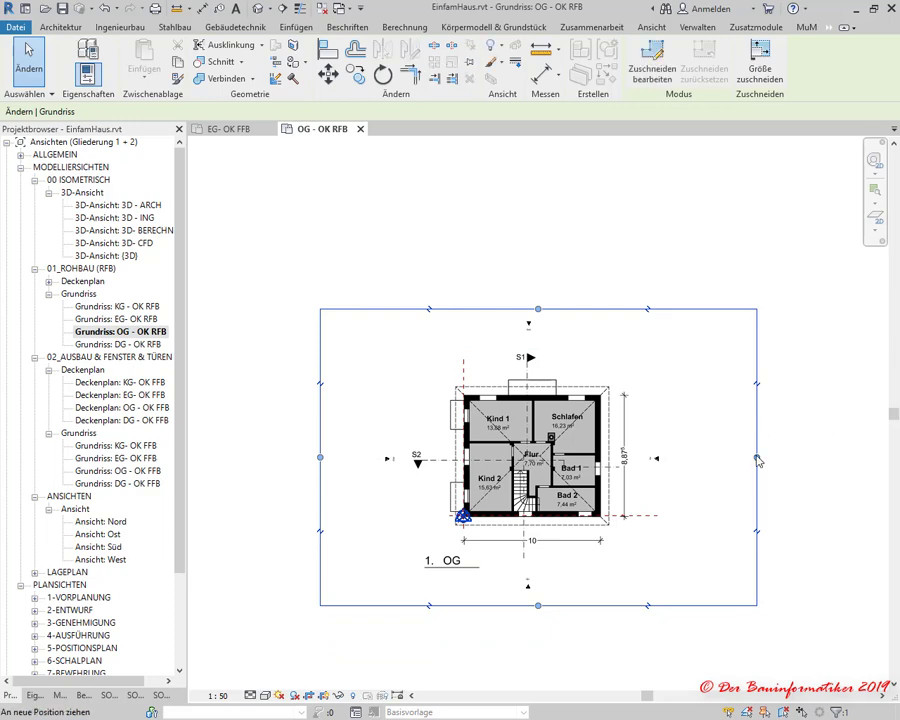
left_click_drag(756, 457, 695, 457)
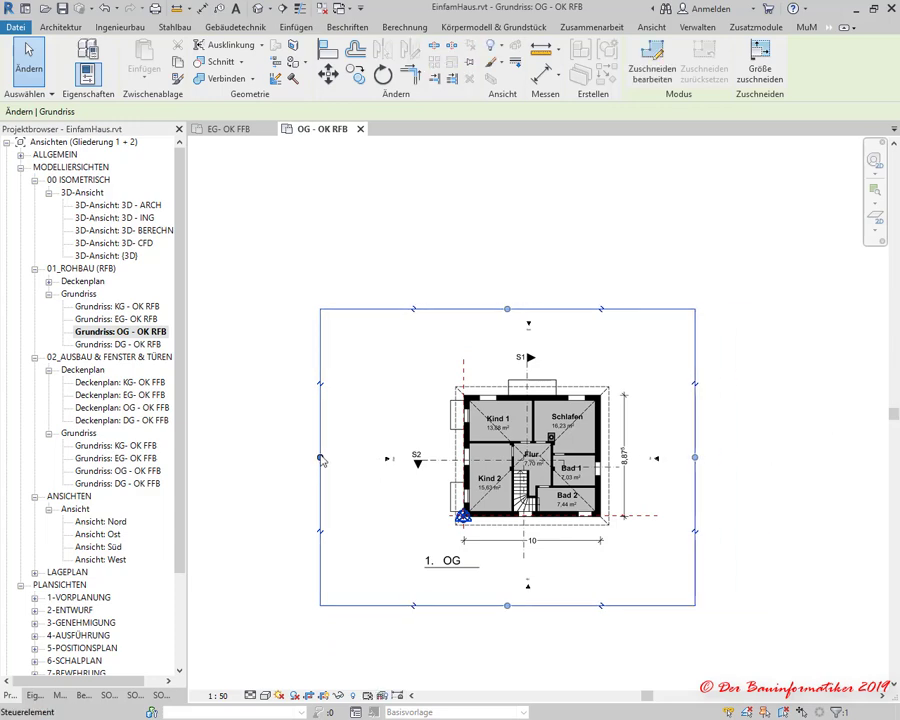
left_click_drag(320, 457, 369, 456)
left_click(800, 496)
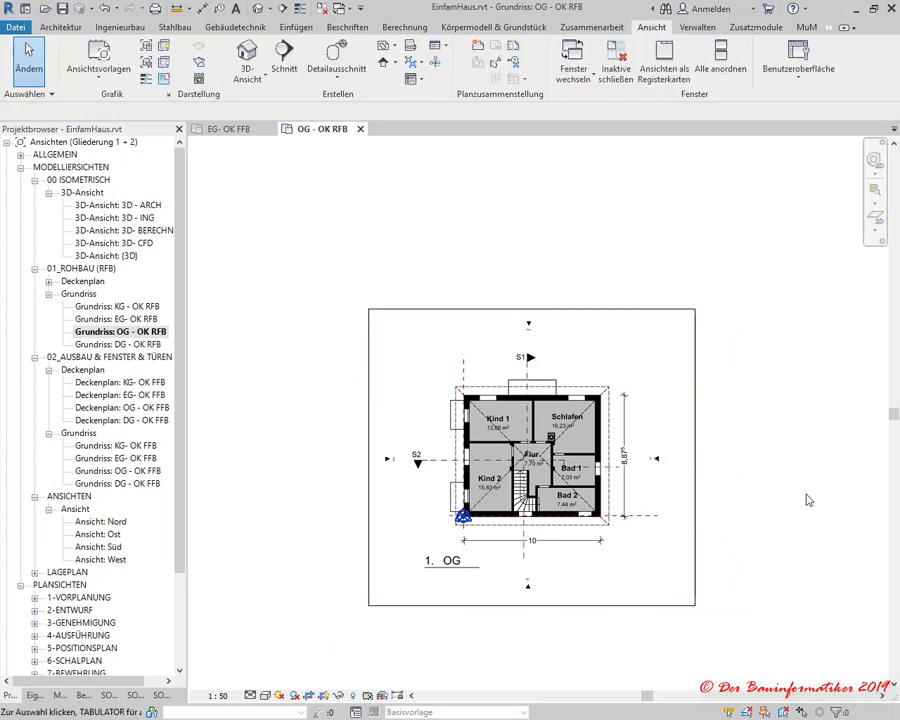
key("z")
key("f")
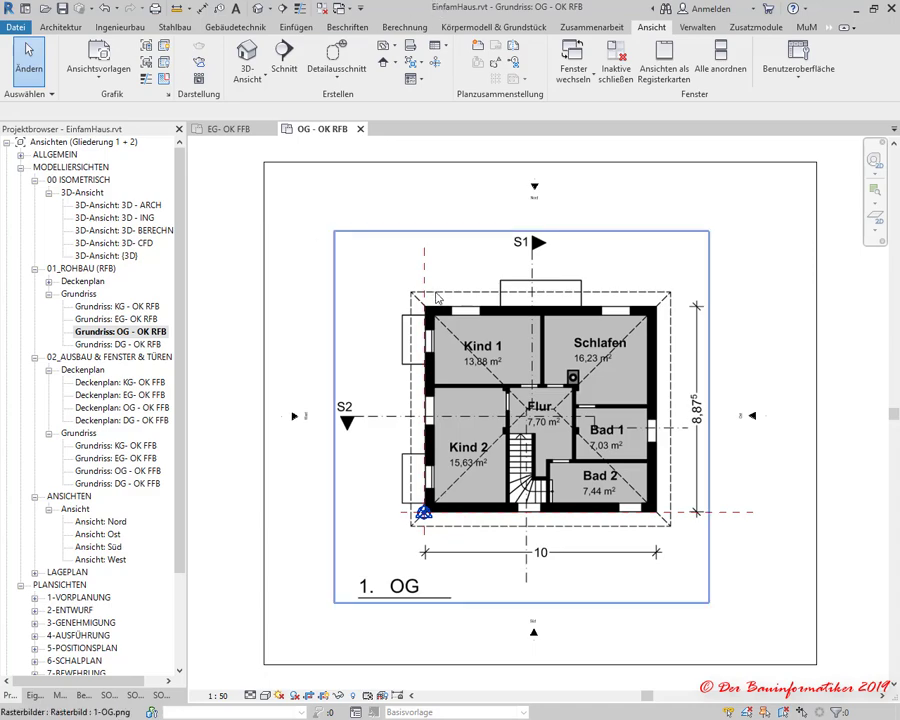
scroll(424, 269, "up", 2)
scroll(424, 269, "up", 4)
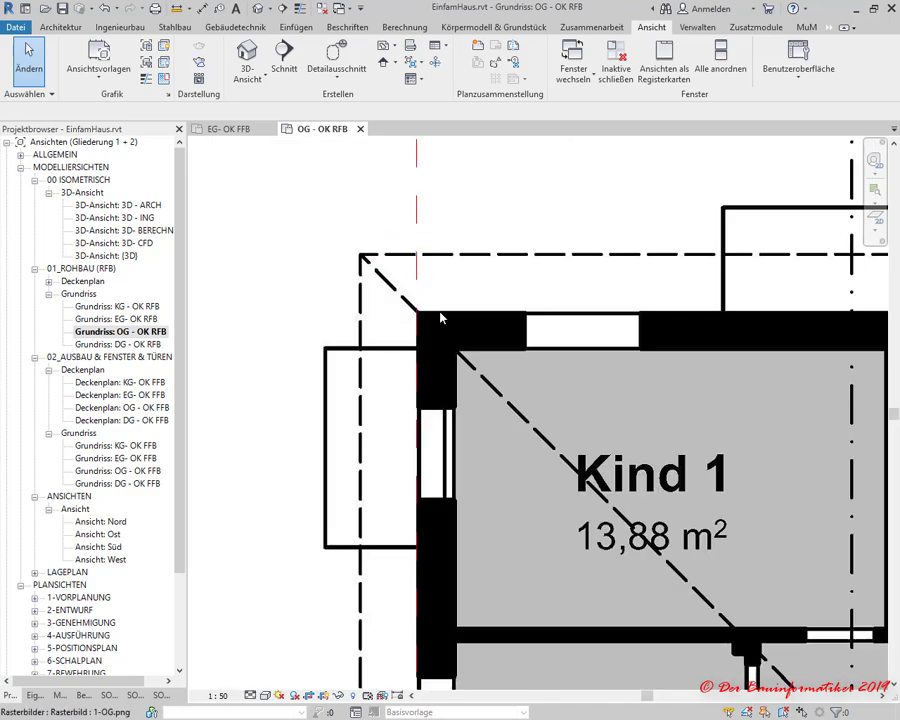
scroll(427, 354, "down", 1)
scroll(427, 356, "down", 3)
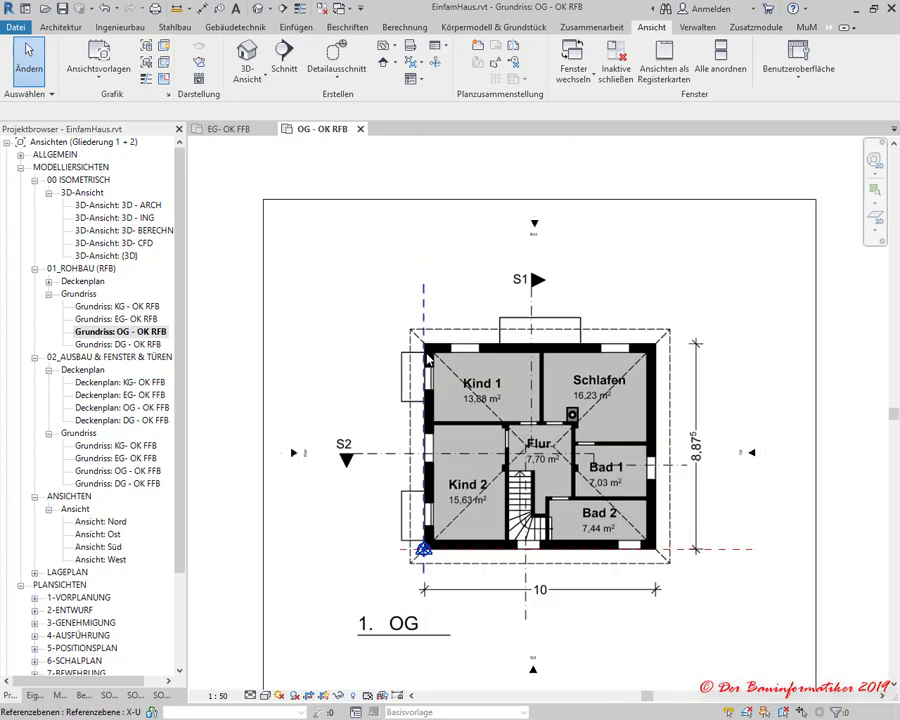
scroll(427, 357, "down", 1)
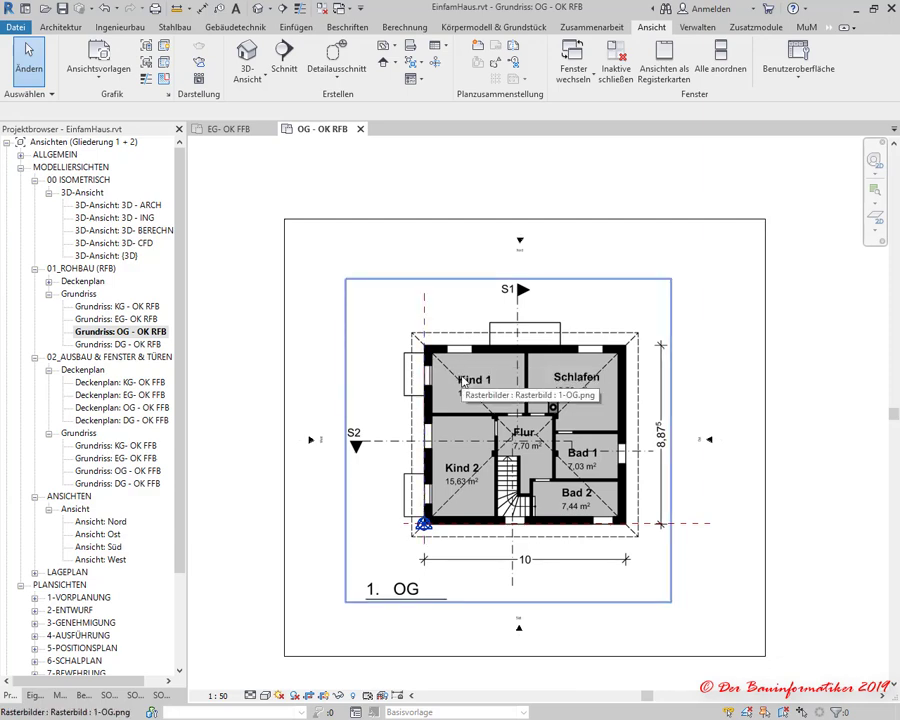
scroll(463, 382, "up", 1)
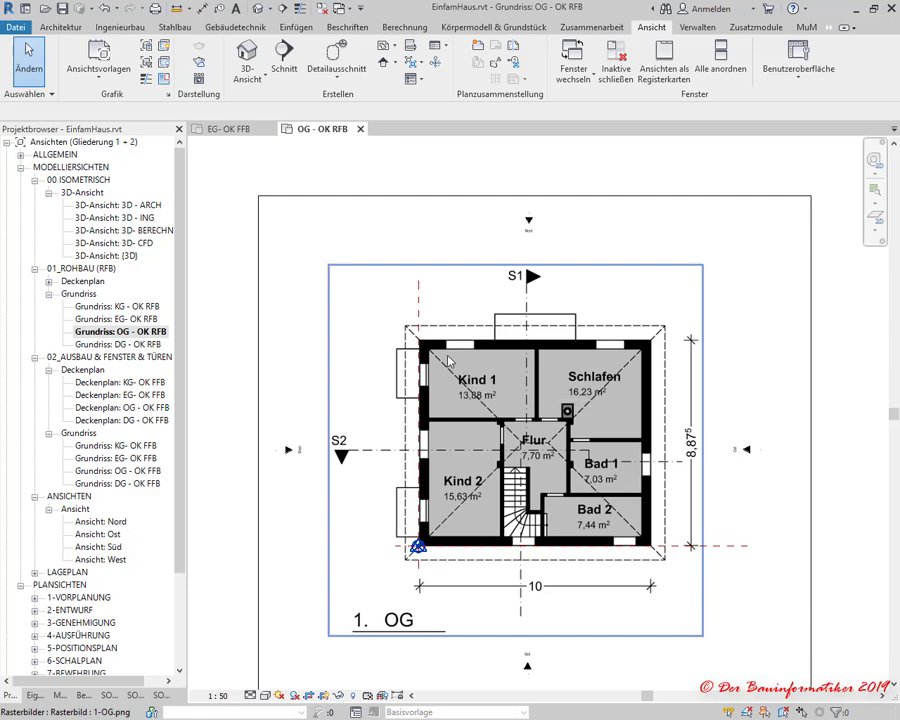
Show the 100 cm work-plane grid from the Architektur tab and select it
left_click(16, 27)
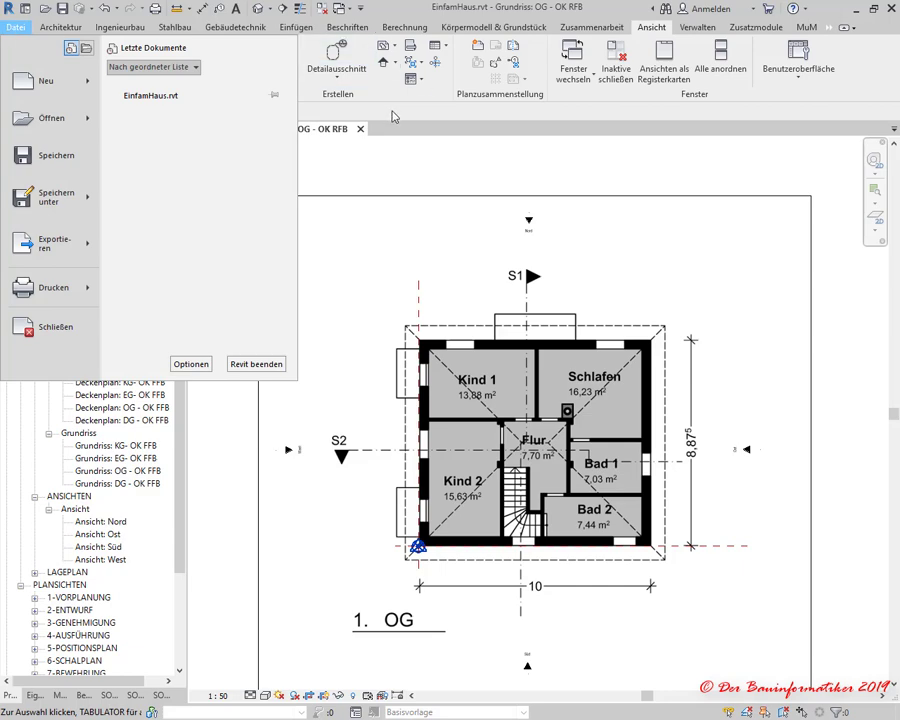
left_click(173, 35)
left_click(62, 28)
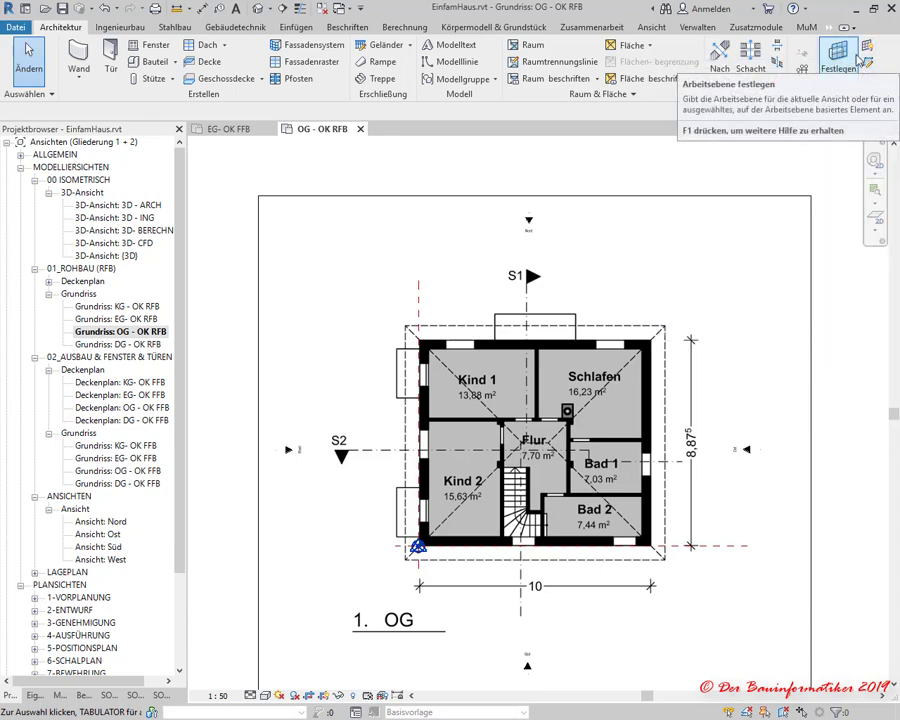
left_click(866, 50)
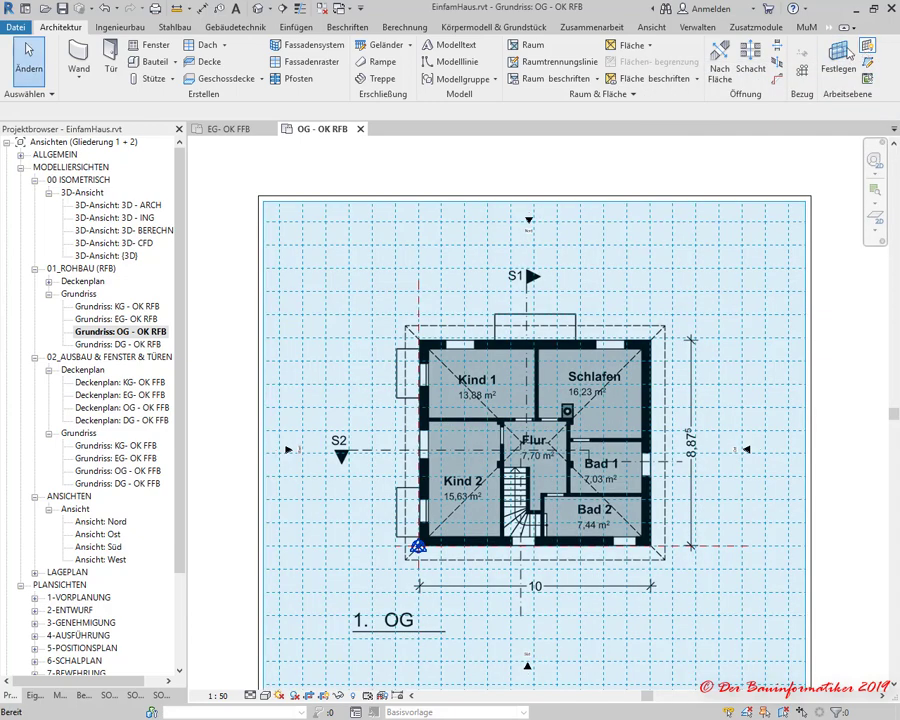
left_click(325, 276)
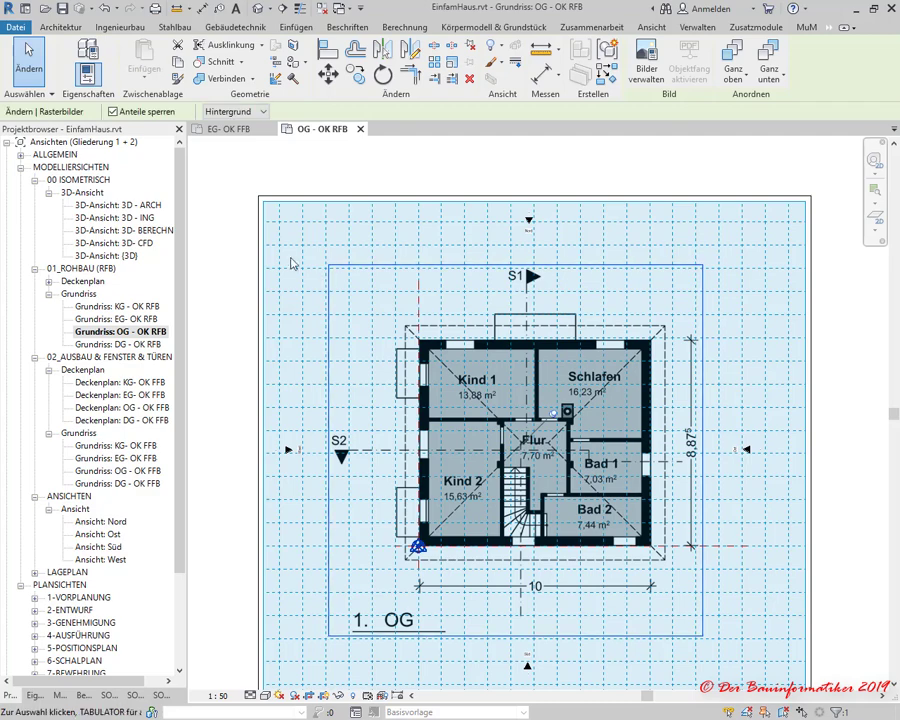
left_click(270, 229)
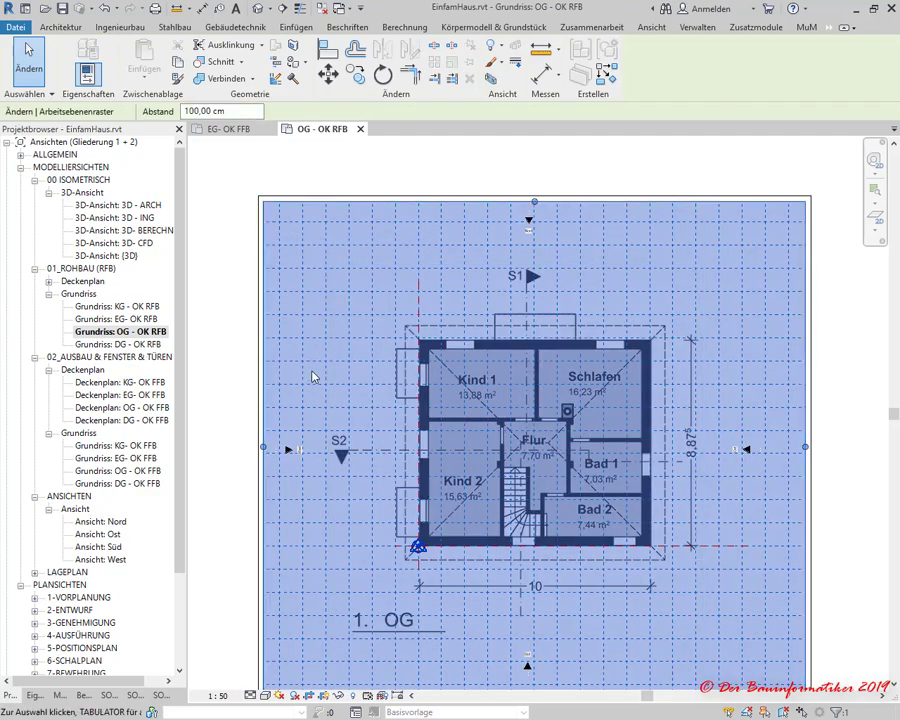
Change the work-plane grid spacing from 100,00 cm to 12,50 cm in Properties
left_click(35, 695)
left_click(115, 222)
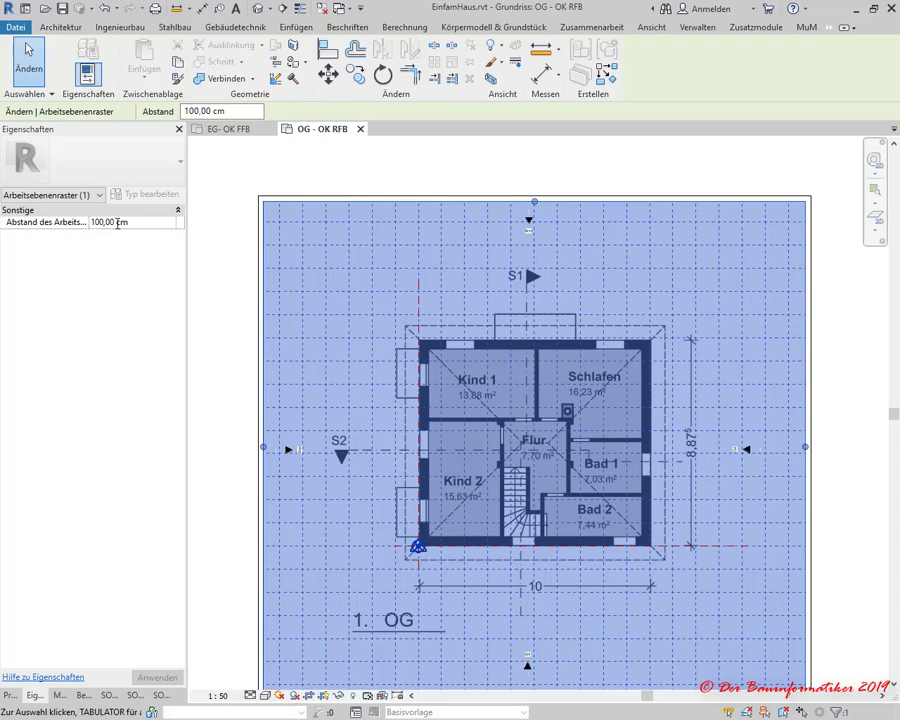
double_click(117, 222)
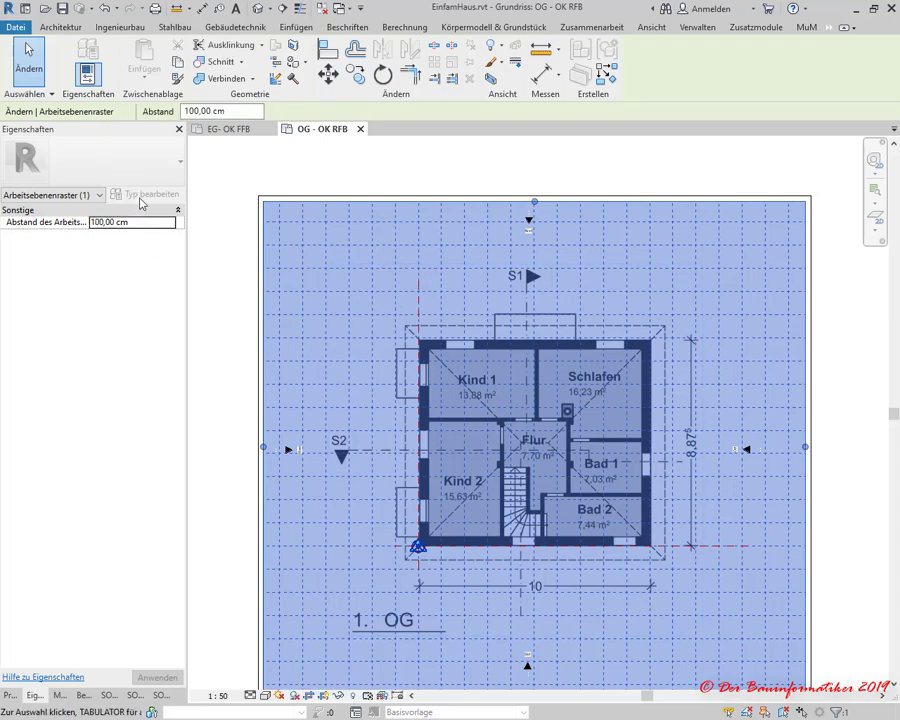
left_click(111, 222)
left_click_drag(114, 222, 85, 221)
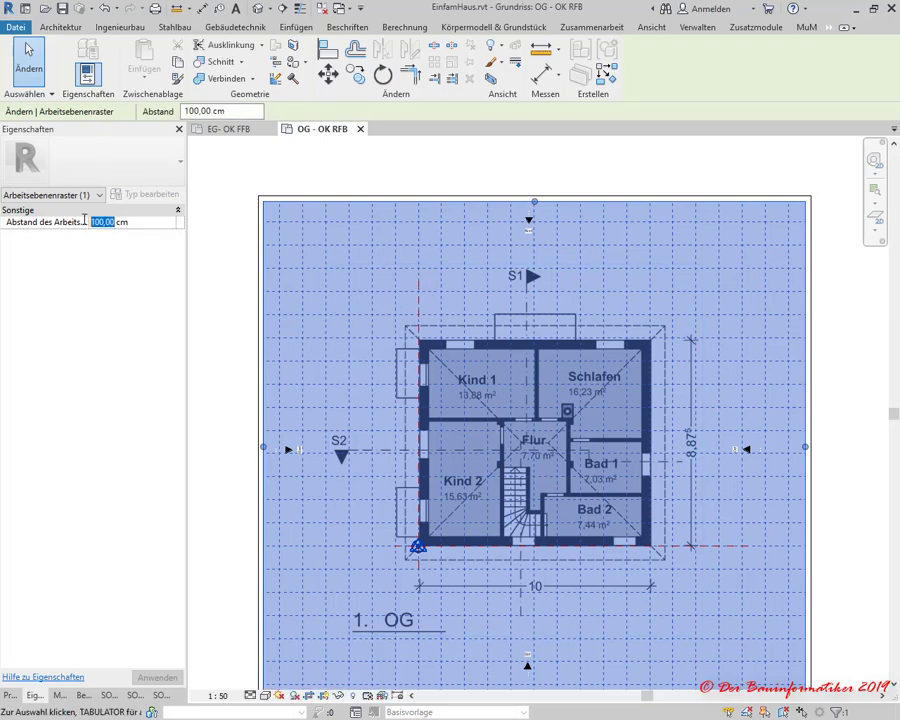
type("12")
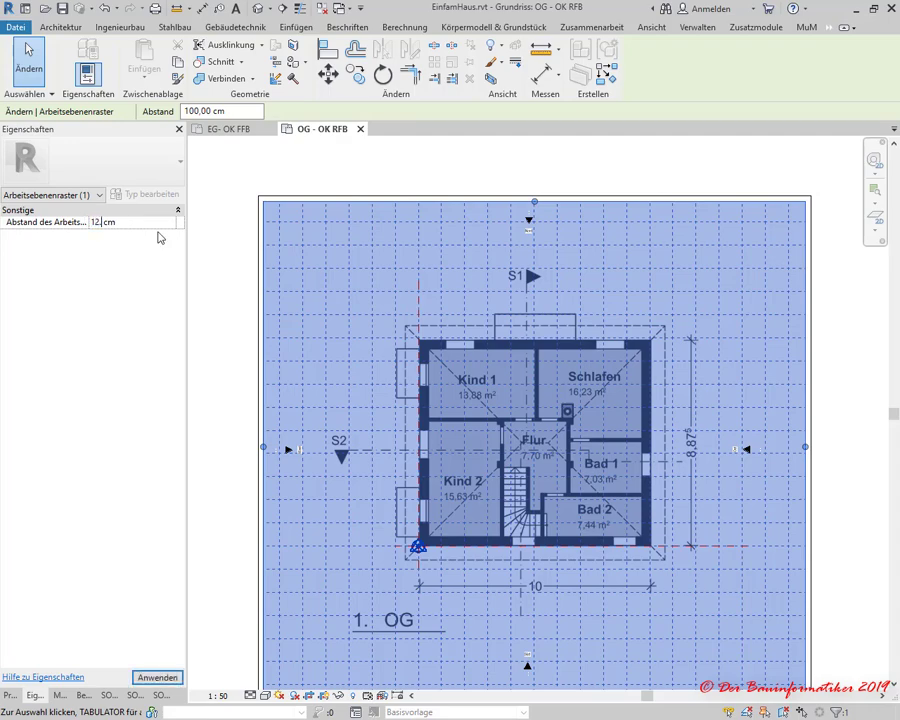
key("Return")
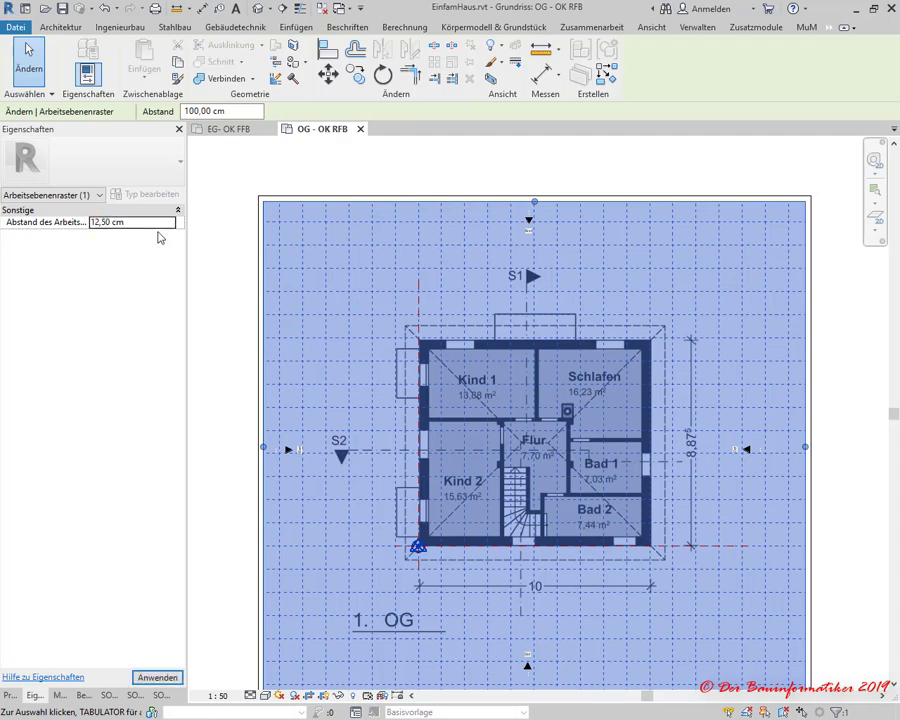
Select the work-plane grid rather than the floor-plan image
scroll(340, 380, "up", 1)
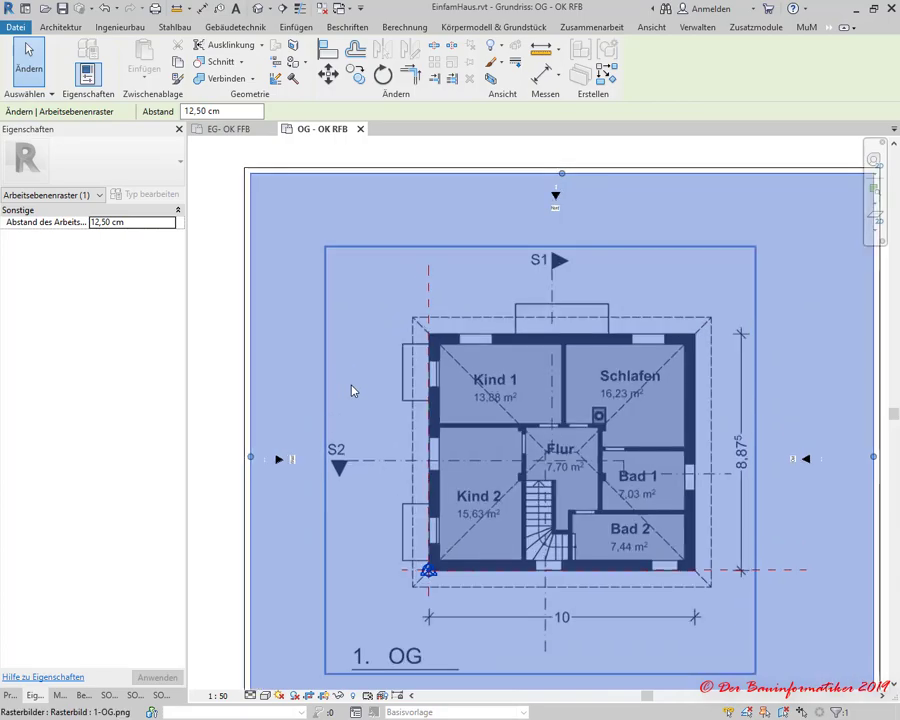
scroll(351, 370, "up", 4)
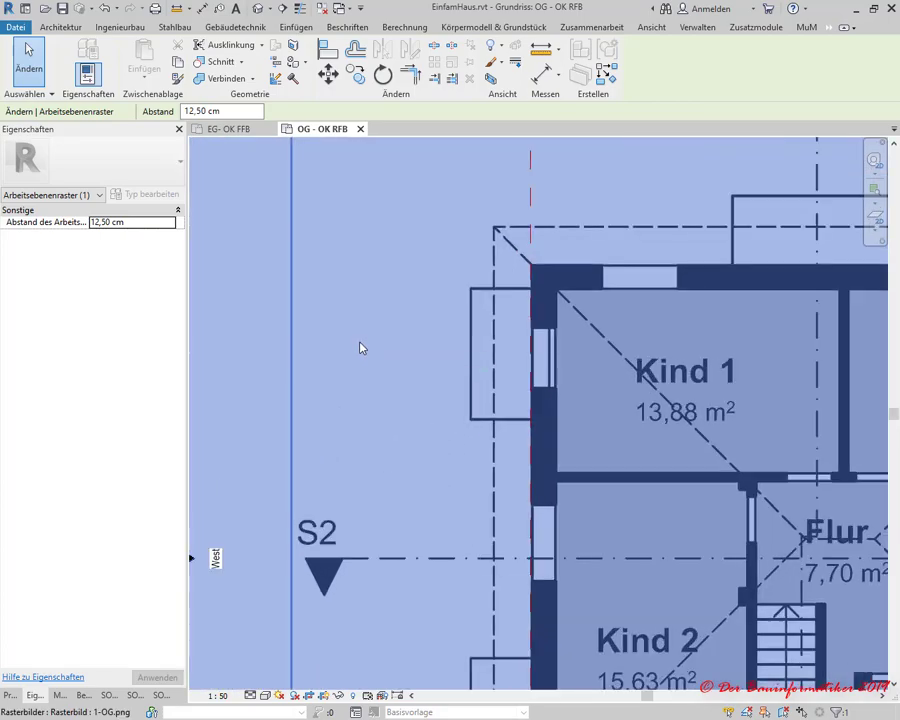
scroll(361, 347, "up", 2)
scroll(362, 348, "down", 3)
scroll(362, 346, "down", 3)
scroll(269, 330, "down", 2)
key("Escape")
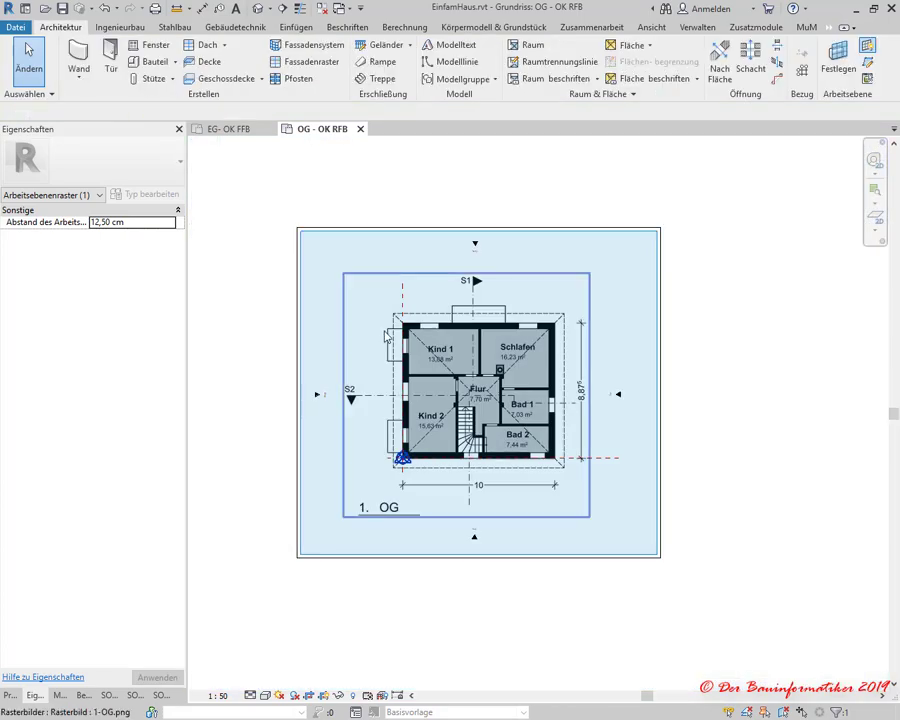
left_click(300, 302)
scroll(302, 295, "up", 3)
key("Escape")
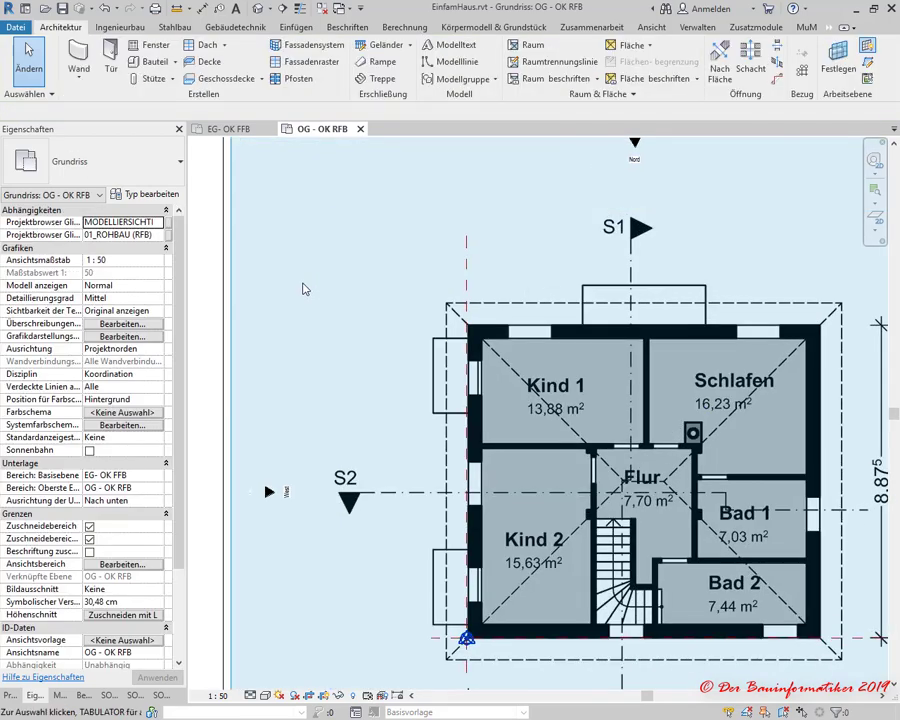
left_click(314, 274)
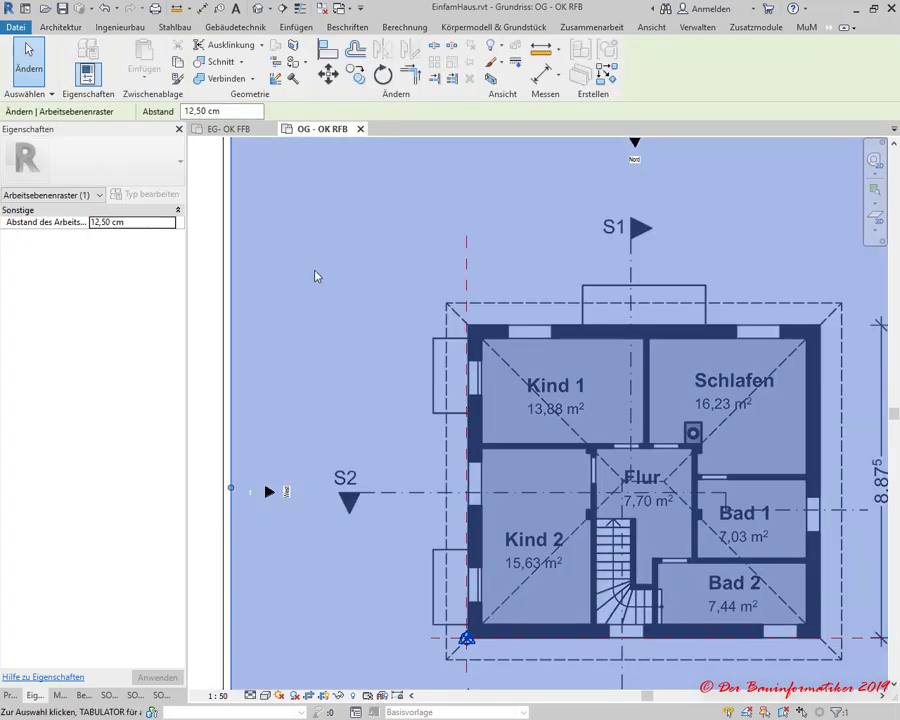
scroll(314, 274, "up", 3)
scroll(314, 274, "down", 2)
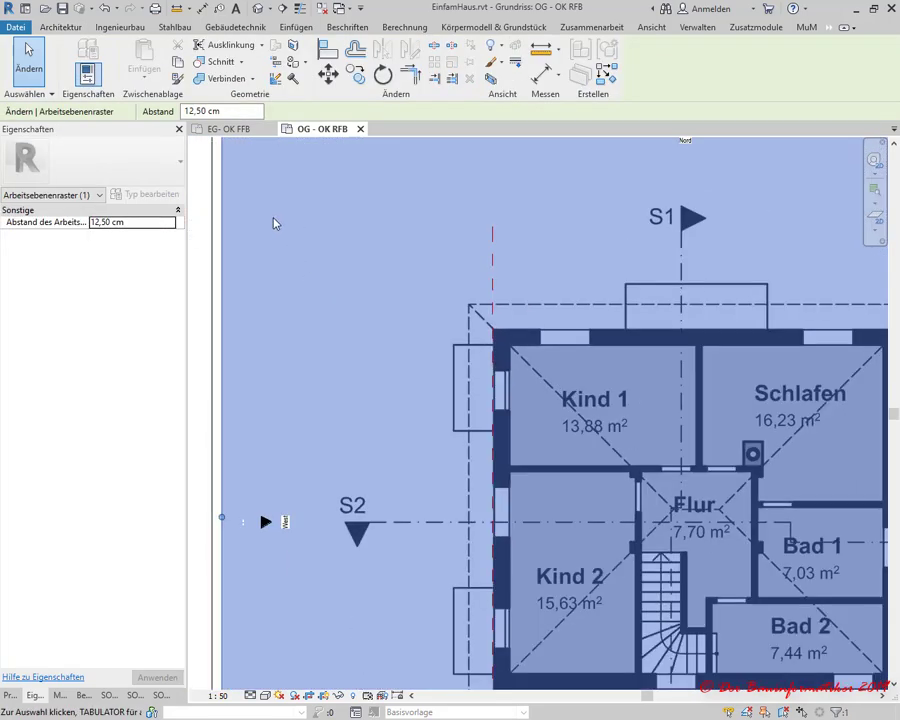
scroll(307, 335, "down", 1)
scroll(267, 485, "down", 2)
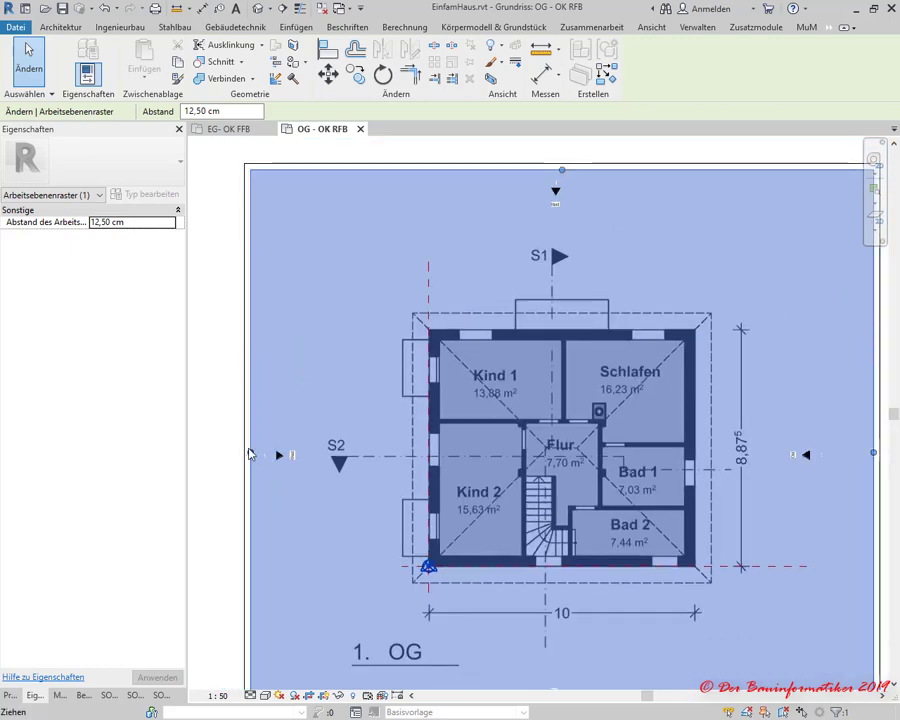
Drag the grid's left, bottom, right and top edges in to fit the OG house
left_click_drag(250, 455, 387, 455)
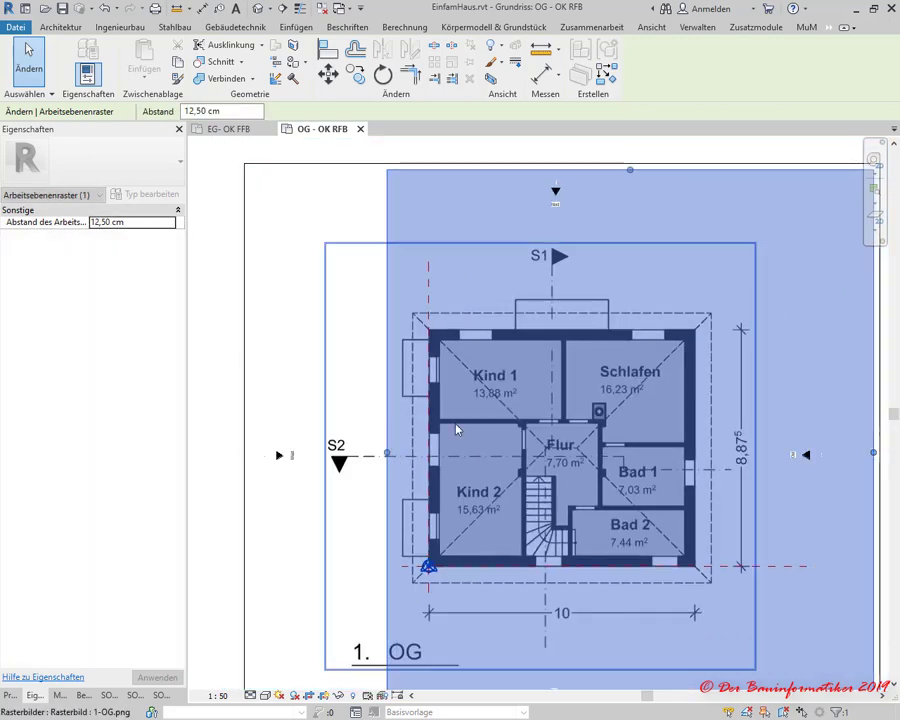
scroll(456, 430, "down", 2)
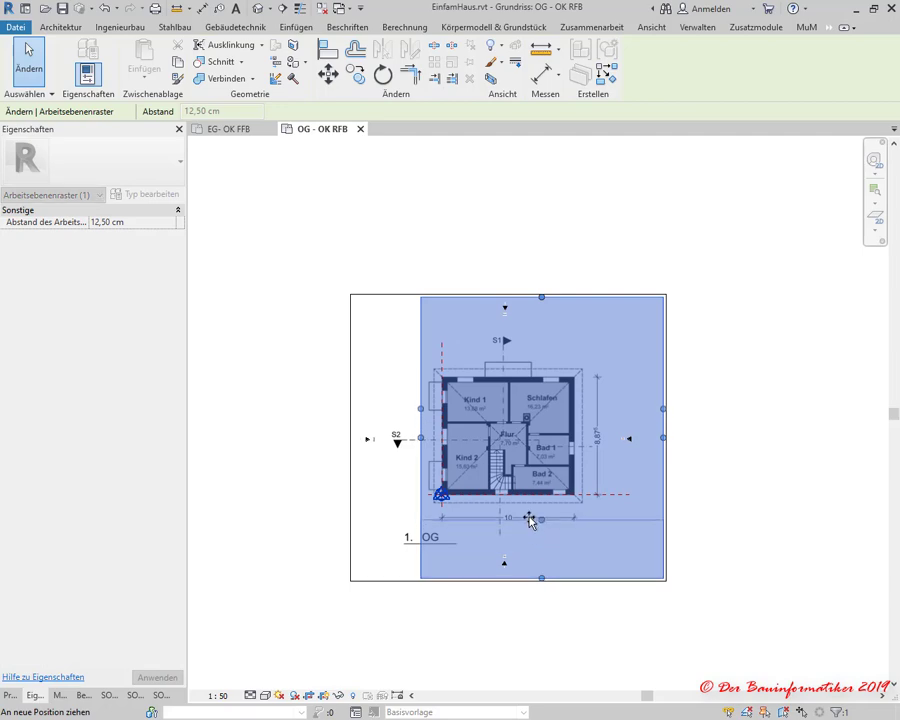
left_click_drag(530, 520, 534, 519)
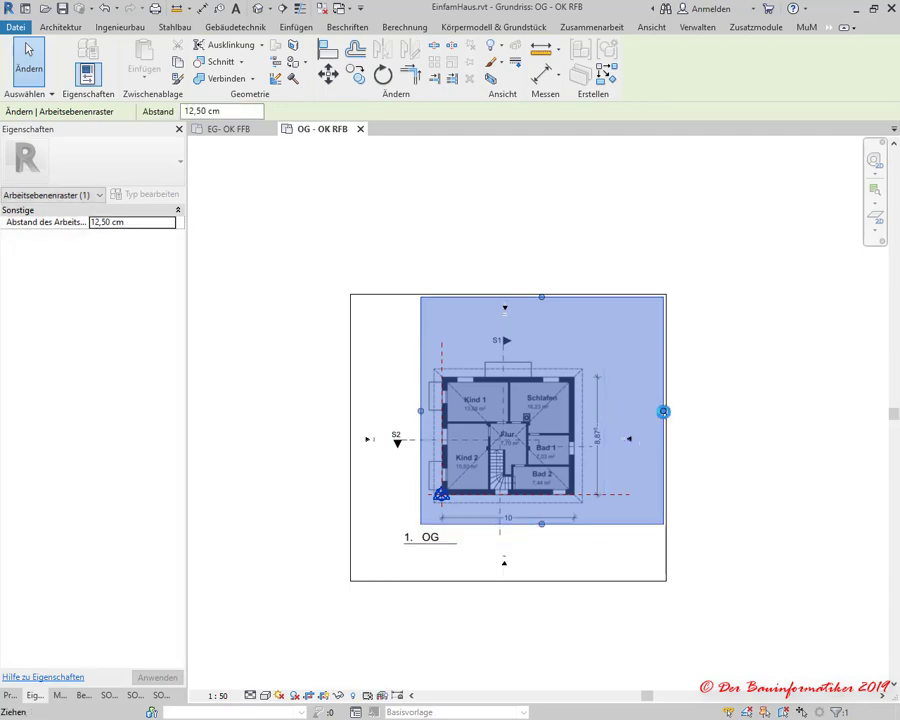
left_click_drag(663, 411, 598, 411)
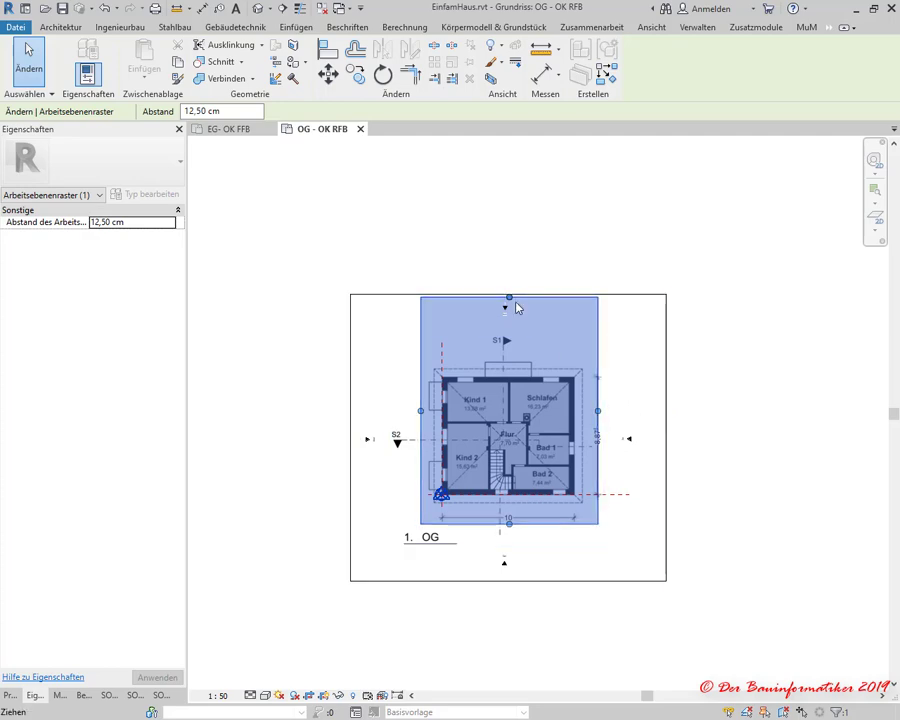
left_click_drag(507, 300, 506, 342)
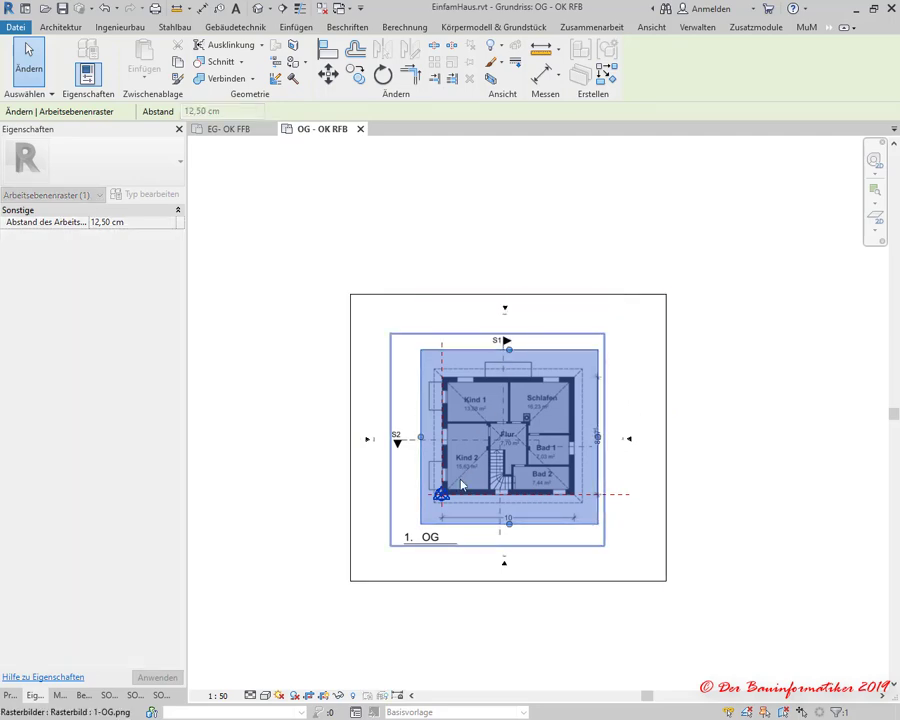
scroll(449, 523, "up", 2)
scroll(449, 523, "up", 3)
scroll(450, 514, "up", 2)
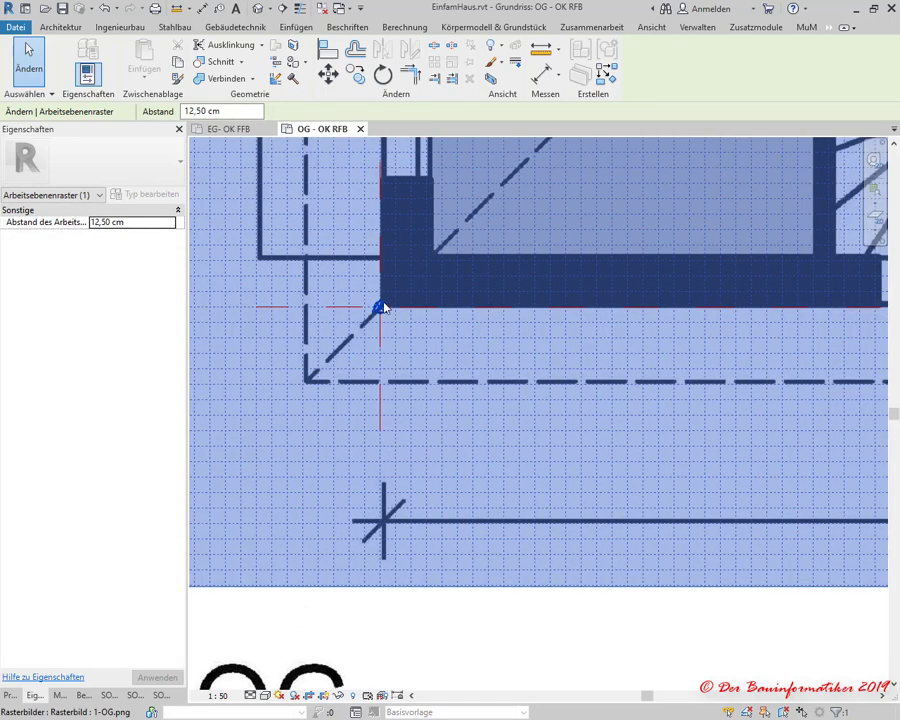
scroll(385, 310, "up", 2)
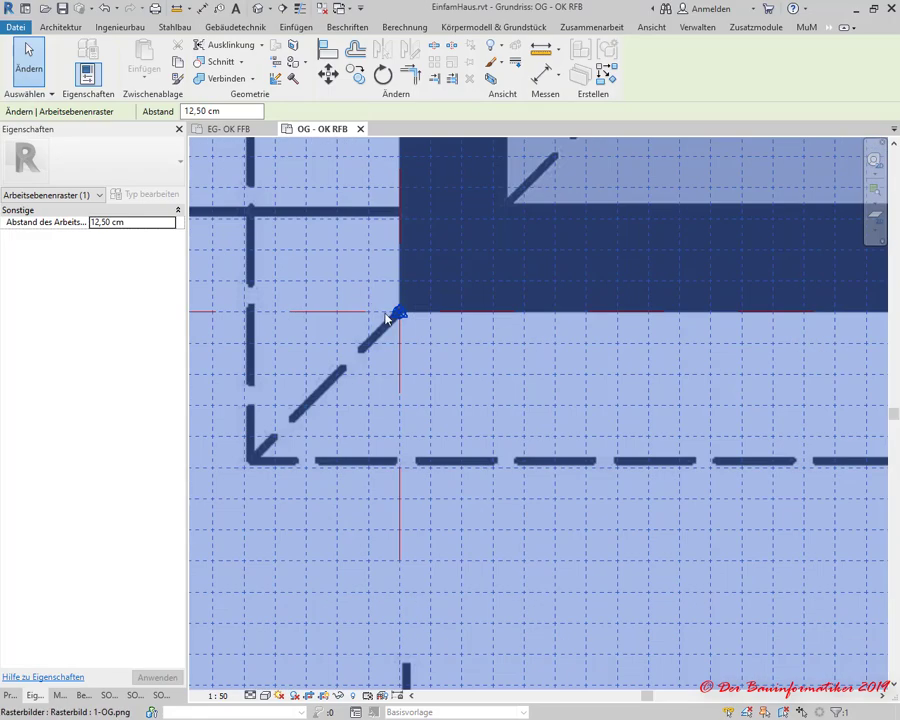
scroll(396, 313, "up", 3)
scroll(420, 307, "down", 3)
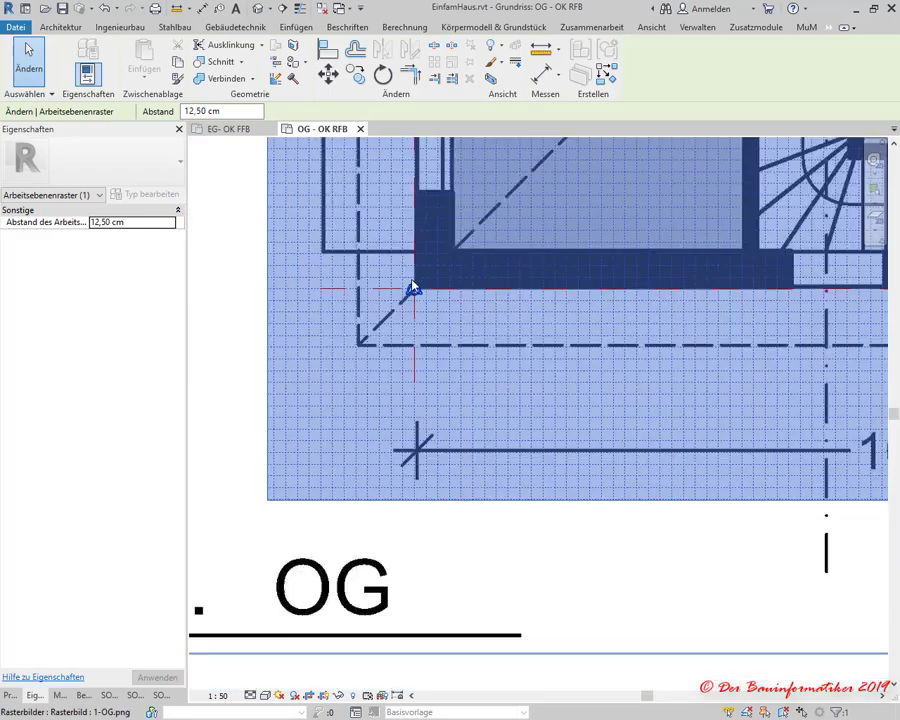
scroll(412, 284, "down", 2)
scroll(765, 263, "up", 1)
scroll(773, 273, "up", 4)
scroll(774, 280, "up", 3)
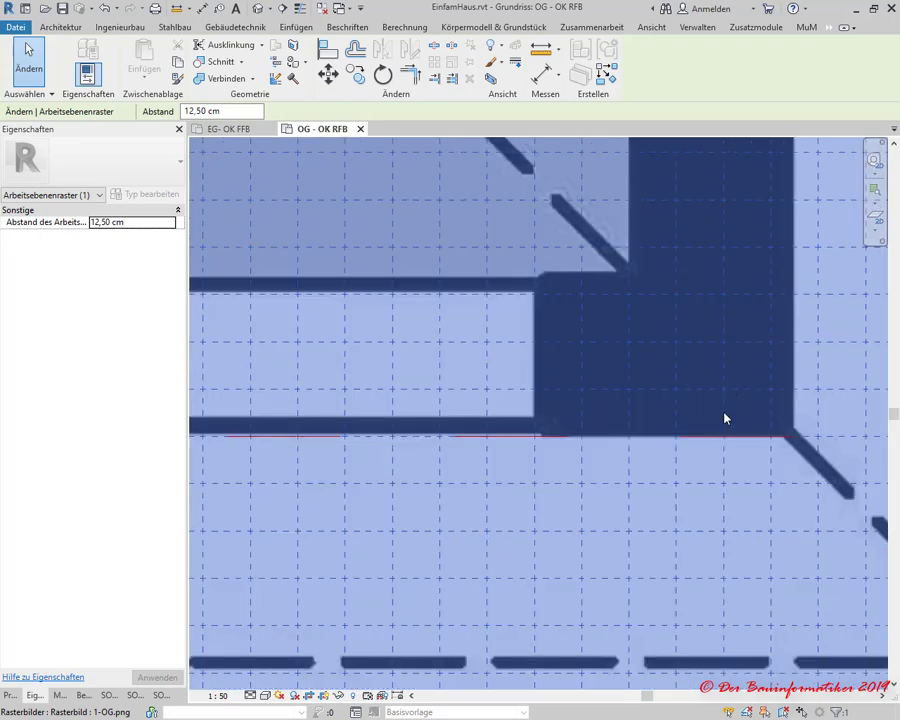
scroll(725, 418, "up", 3)
scroll(725, 418, "down", 3)
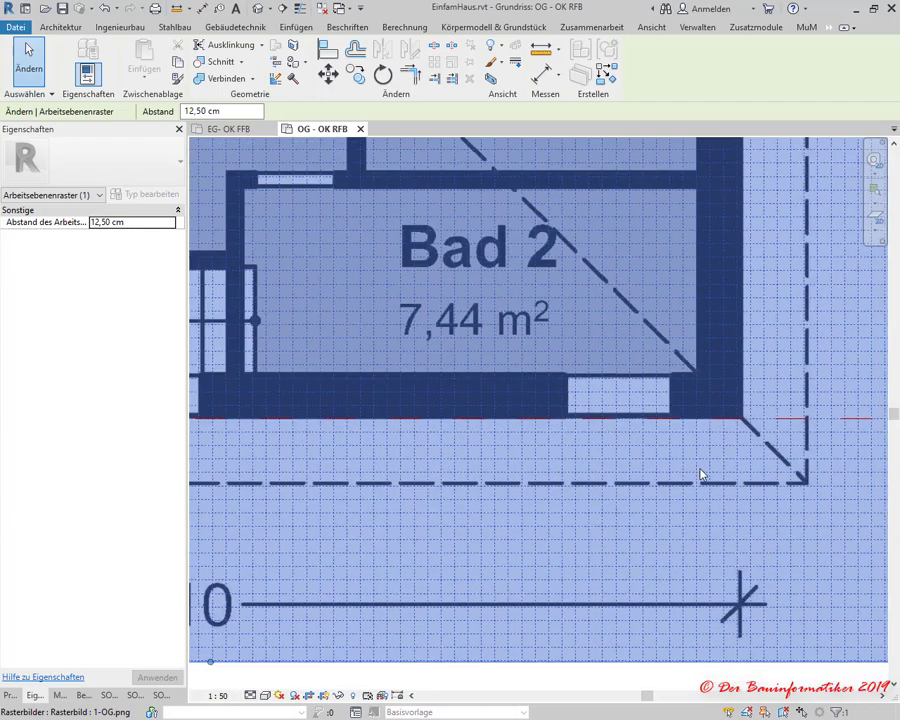
scroll(698, 472, "down", 2)
middle_click_drag(572, 503, 787, 472)
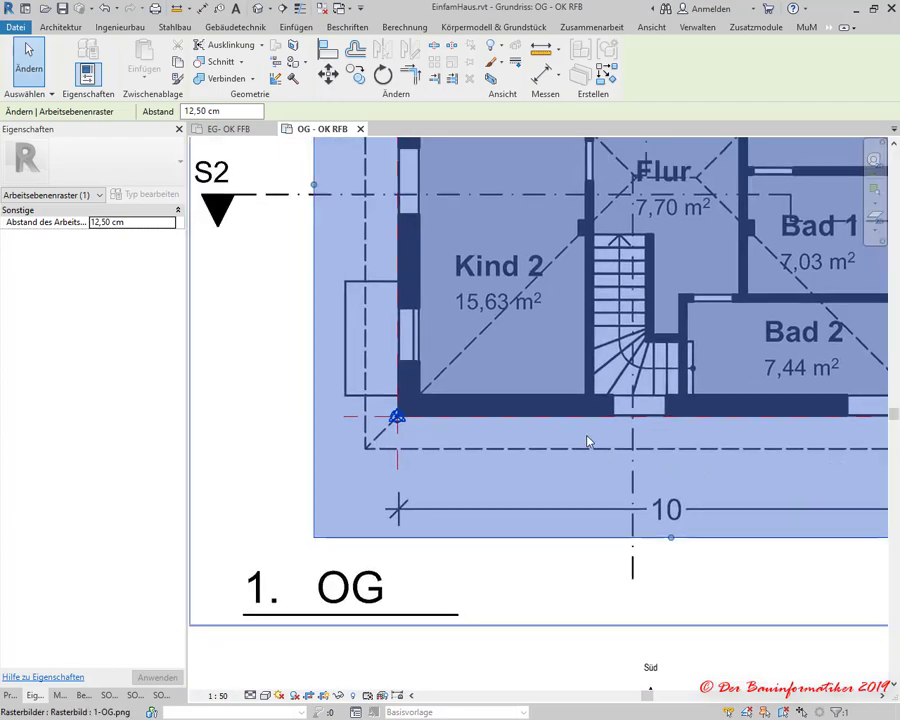
middle_click_drag(474, 140, 472, 481)
scroll(414, 340, "up", 5)
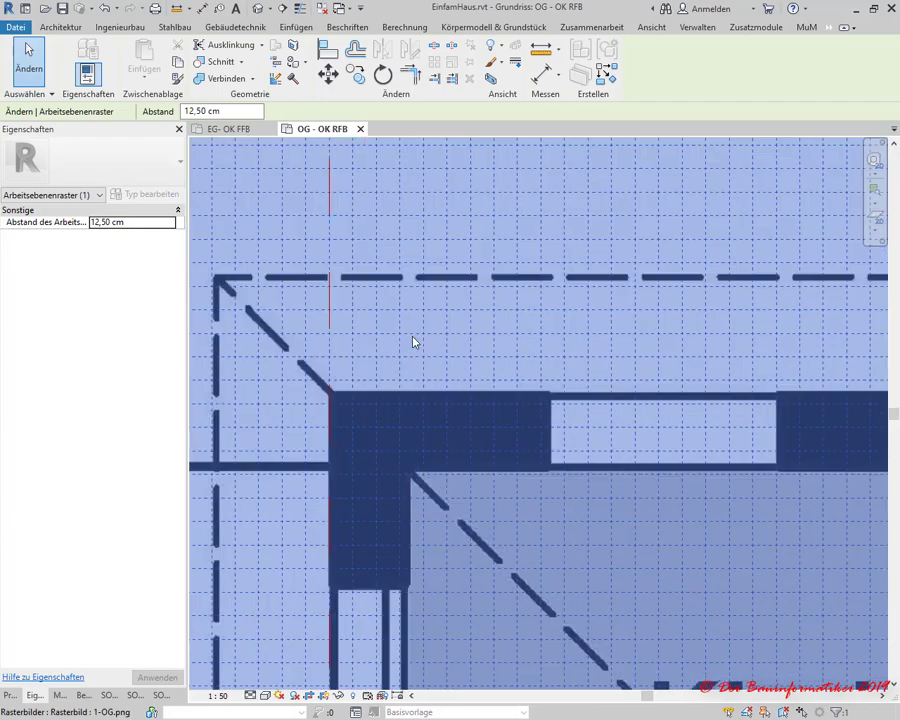
scroll(338, 406, "up", 3)
scroll(334, 390, "down", 3)
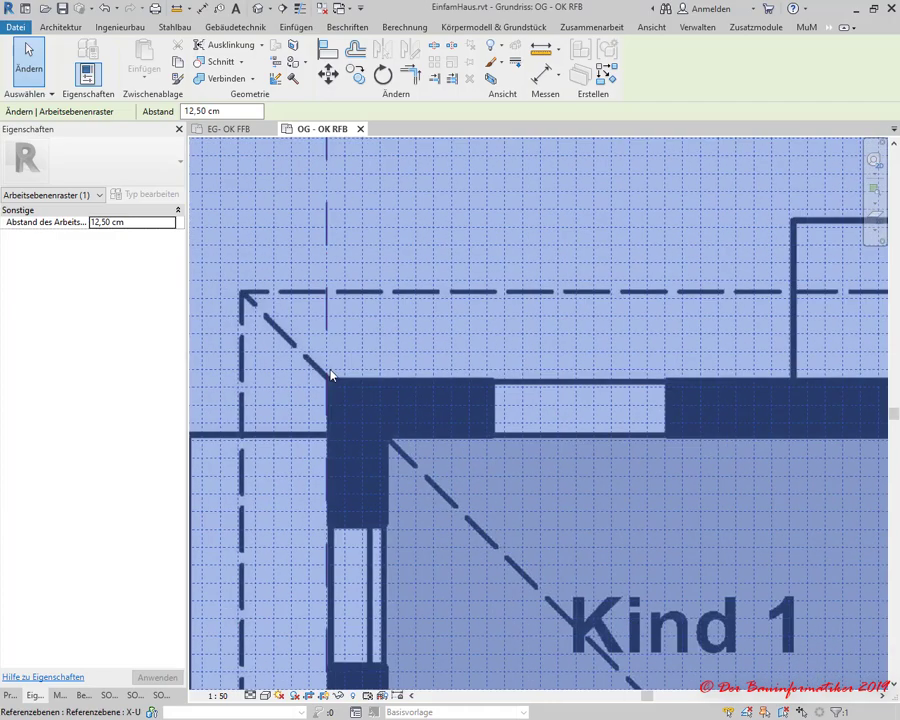
scroll(330, 374, "down", 4)
scroll(388, 536, "up", 3)
scroll(384, 518, "up", 3)
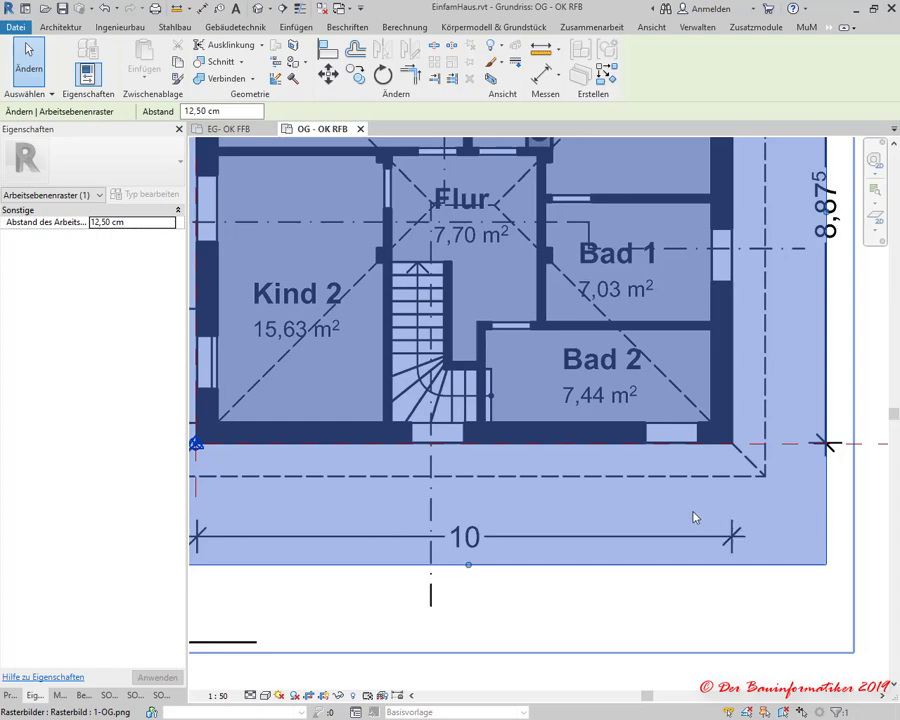
scroll(743, 472, "up", 3)
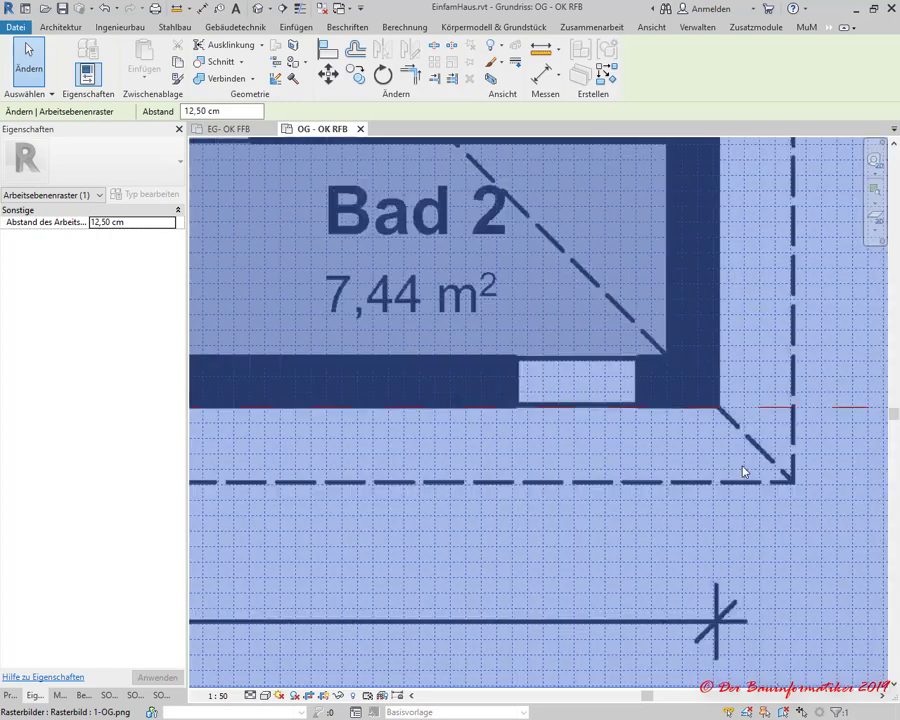
scroll(737, 457, "down", 1)
scroll(737, 458, "down", 3)
scroll(699, 466, "down", 3)
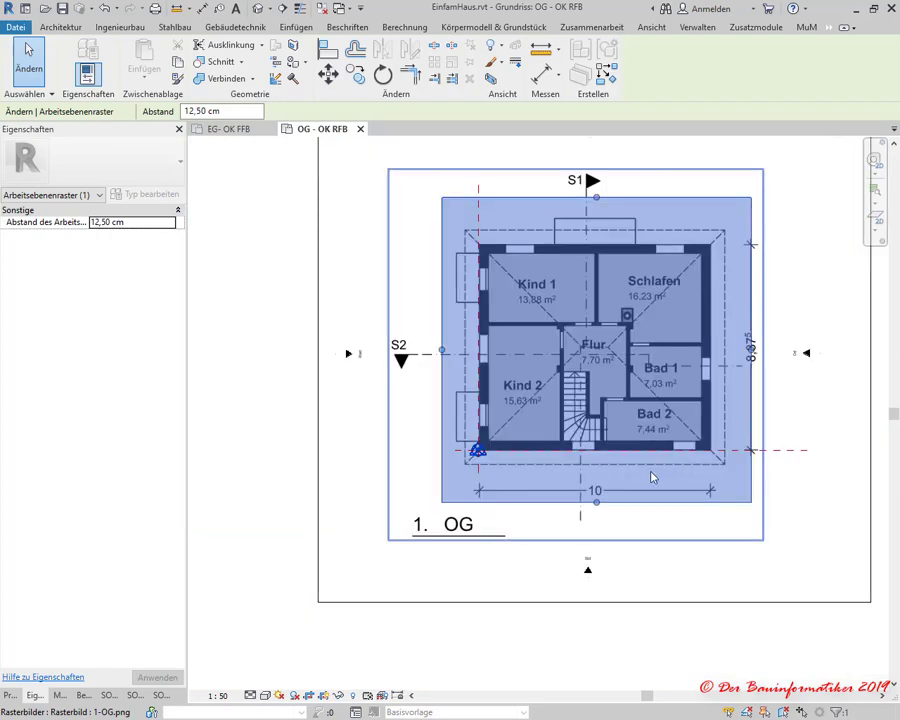
scroll(528, 467, "up", 3)
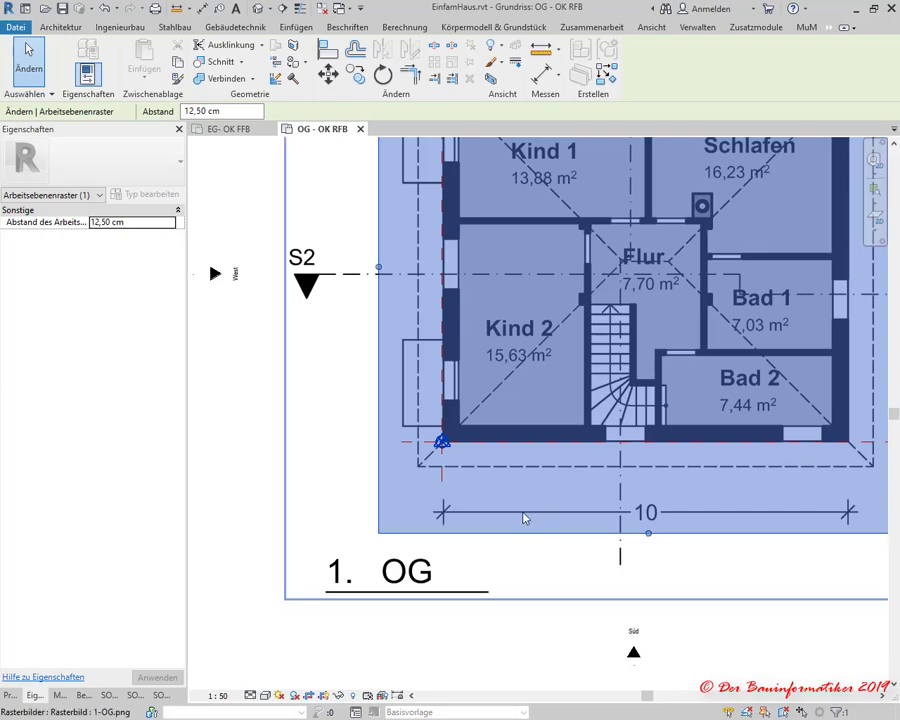
Alternate the selection between the work-plane grid and the 1-OG.png image, ending with nothing selected
scroll(522, 510, "down", 4)
left_click(761, 293)
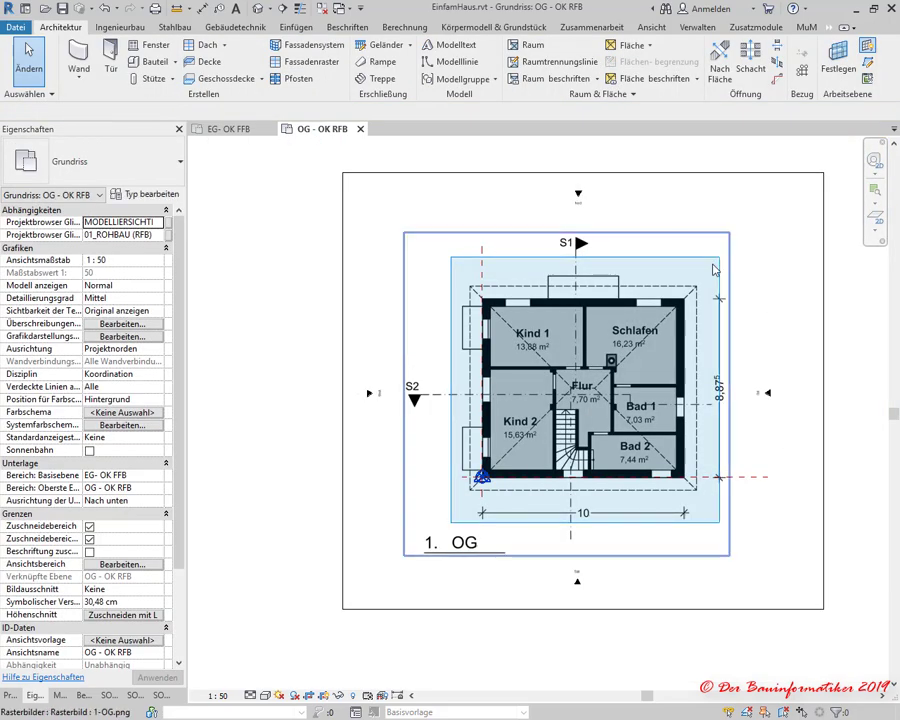
left_click(714, 270)
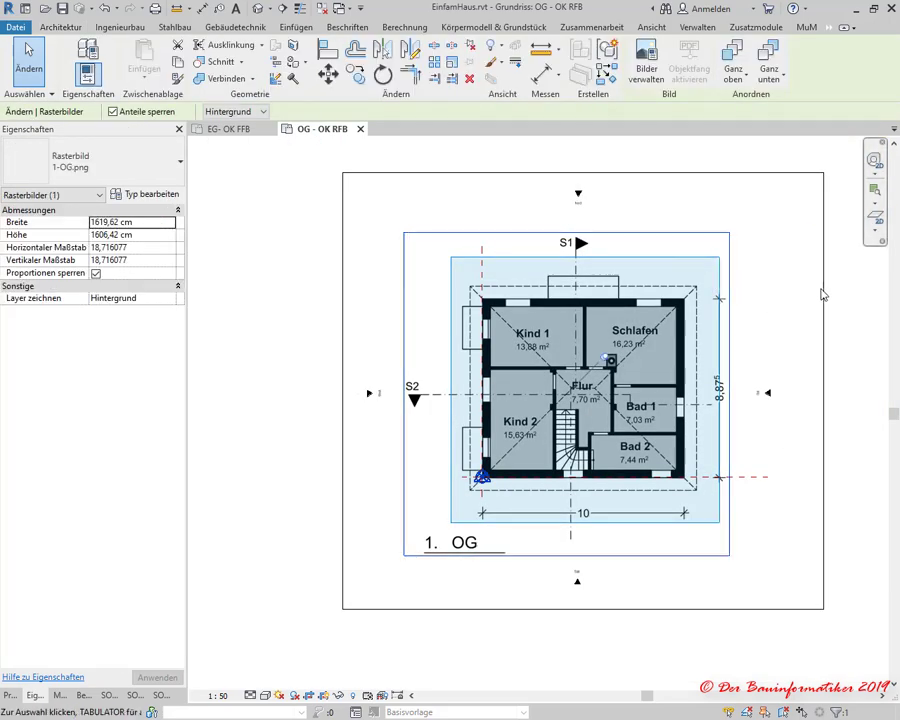
left_click(801, 307)
left_click(721, 293)
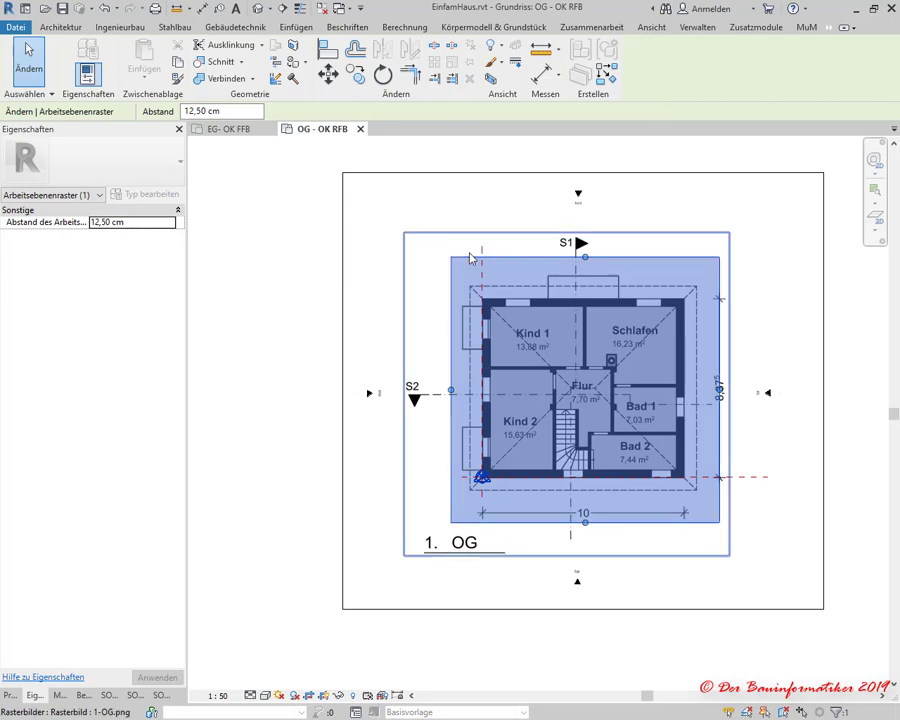
left_click(846, 345)
left_click(670, 265)
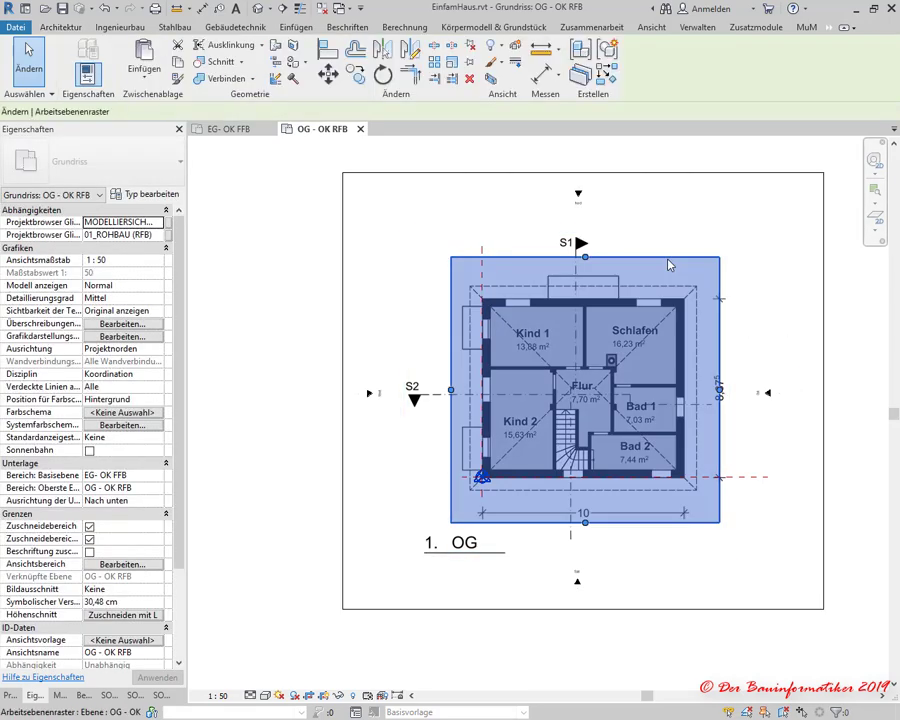
left_click(867, 292)
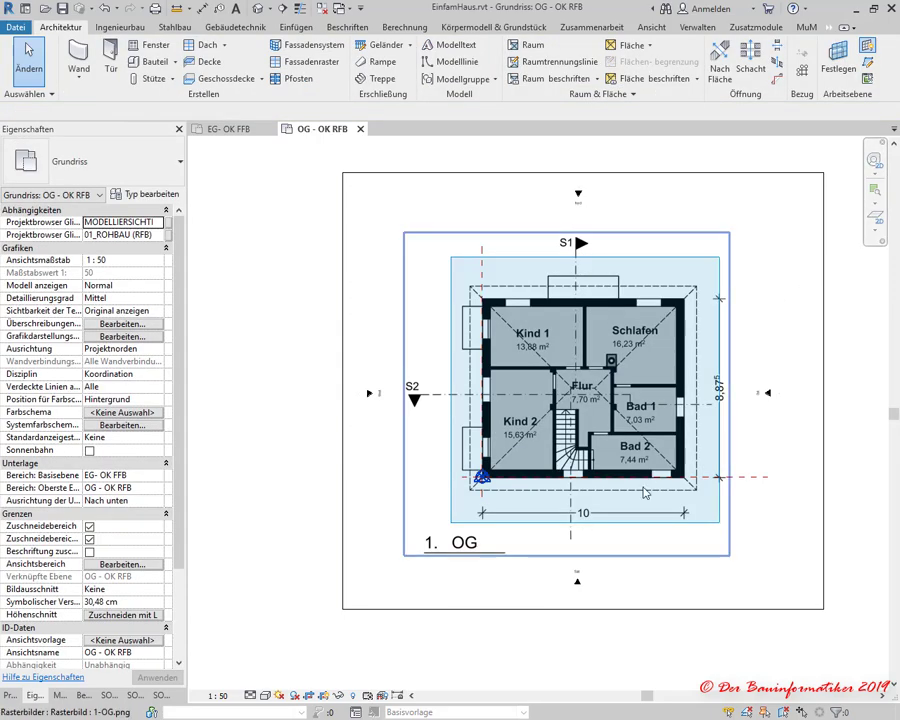
scroll(560, 540, "up", 2)
scroll(560, 540, "up", 3)
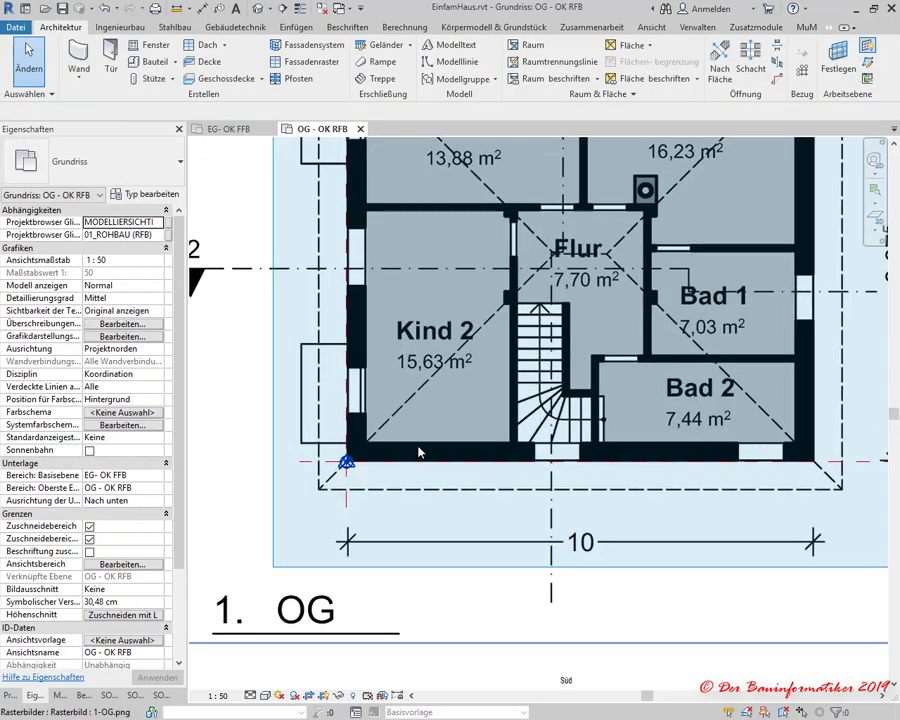
Start rotating the 1-OG.png image with RO and zoom toward the Bad 2 corner
left_click(517, 455)
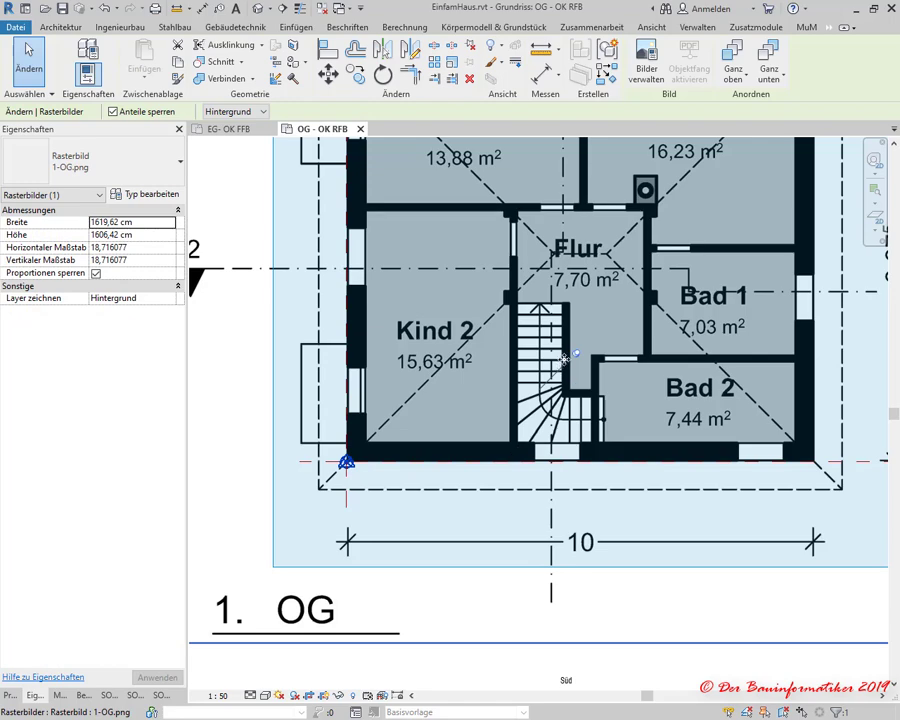
key("r")
key("o")
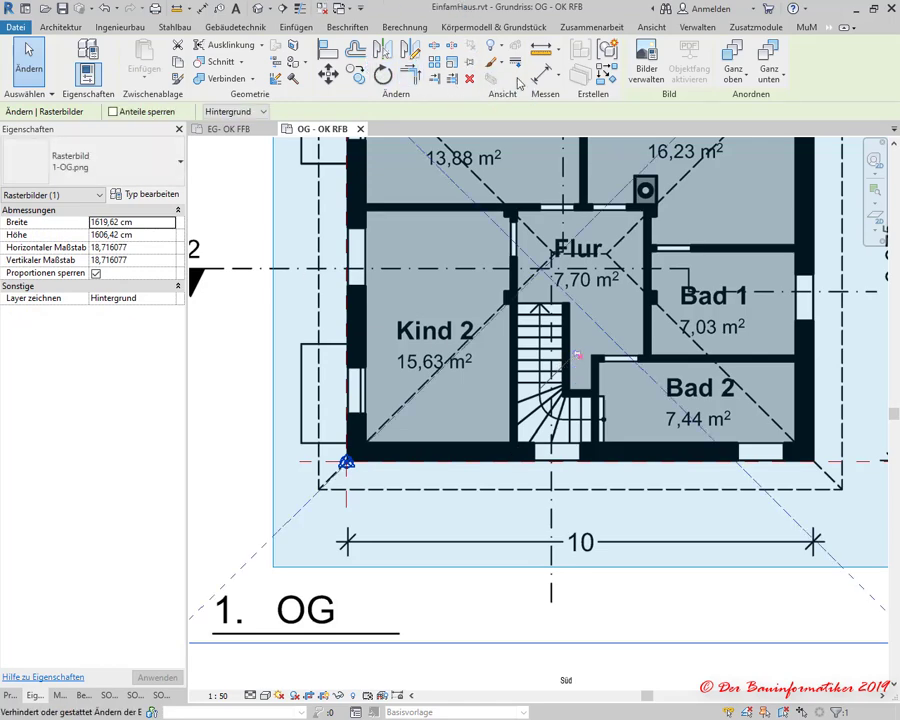
scroll(700, 440, "up", 1)
scroll(773, 462, "up", 2)
scroll(773, 462, "up", 4)
scroll(773, 465, "down", 1)
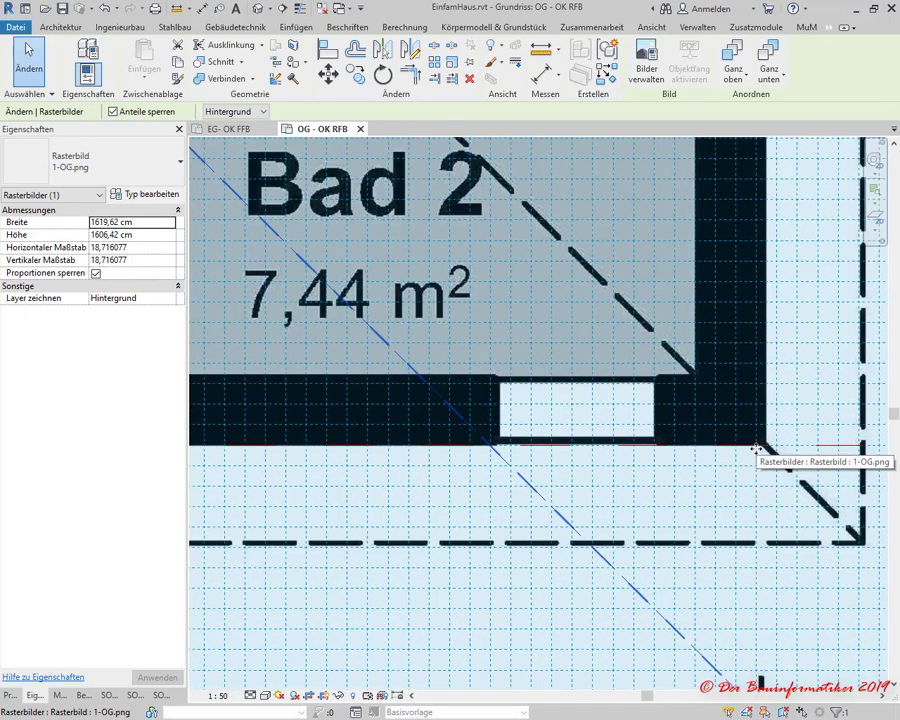
scroll(752, 446, "down", 3)
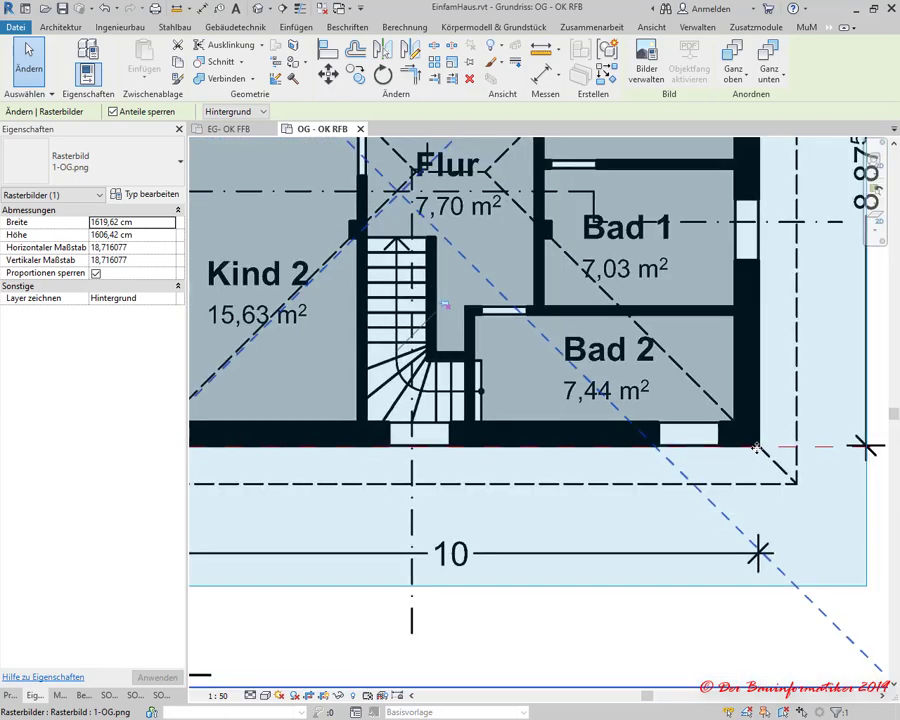
scroll(756, 442, "down", 2)
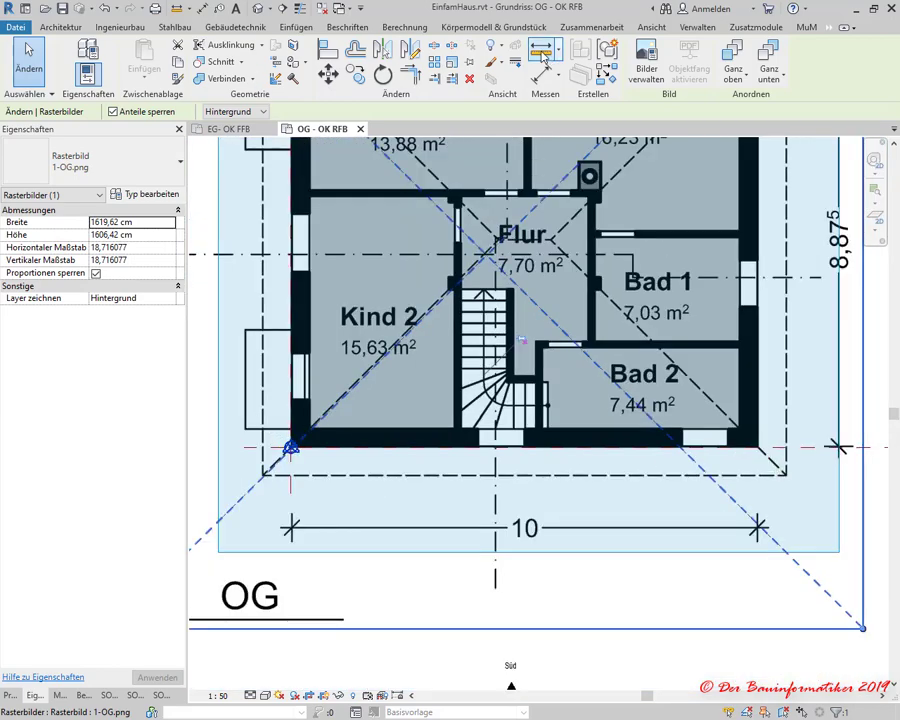
Measure from the base-point wall corner to the Bad 2 corner, reading a 1.000 cm total length
left_click(545, 72)
left_click(290, 448)
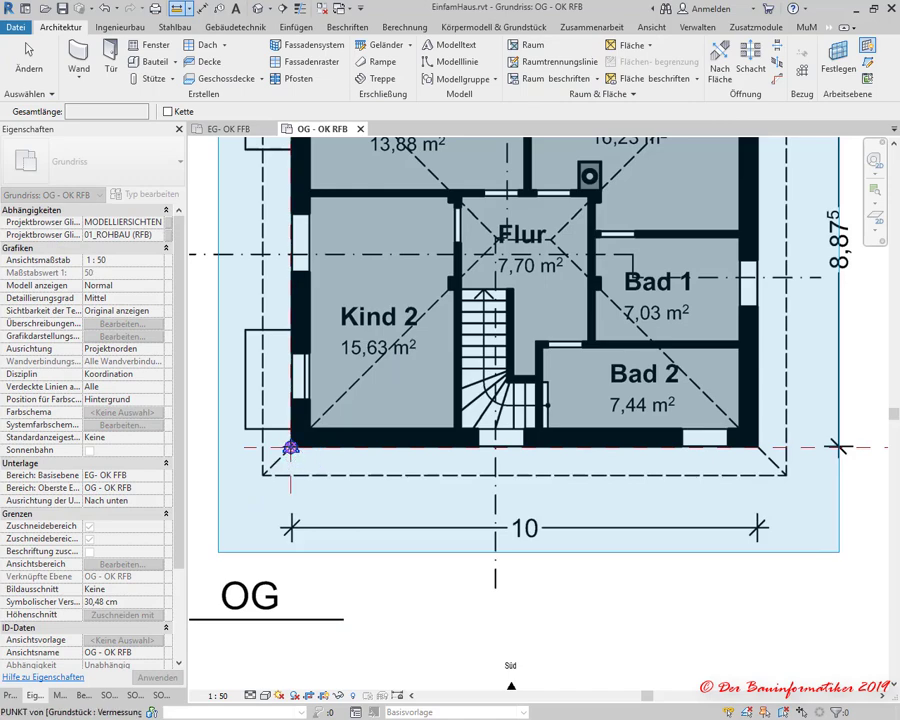
scroll(788, 447, "up", 3)
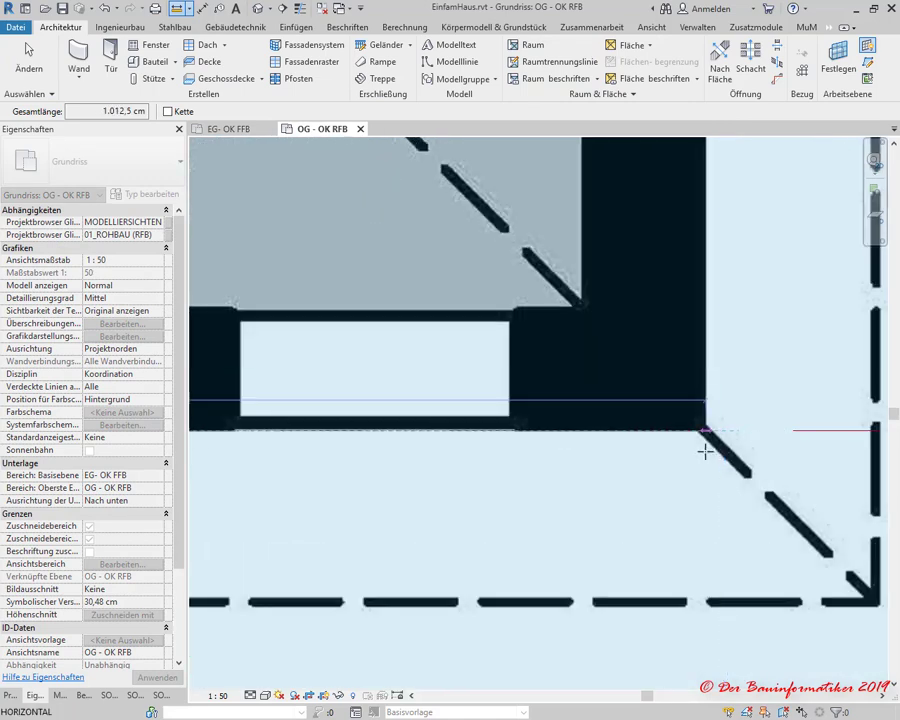
scroll(699, 438, "up", 1)
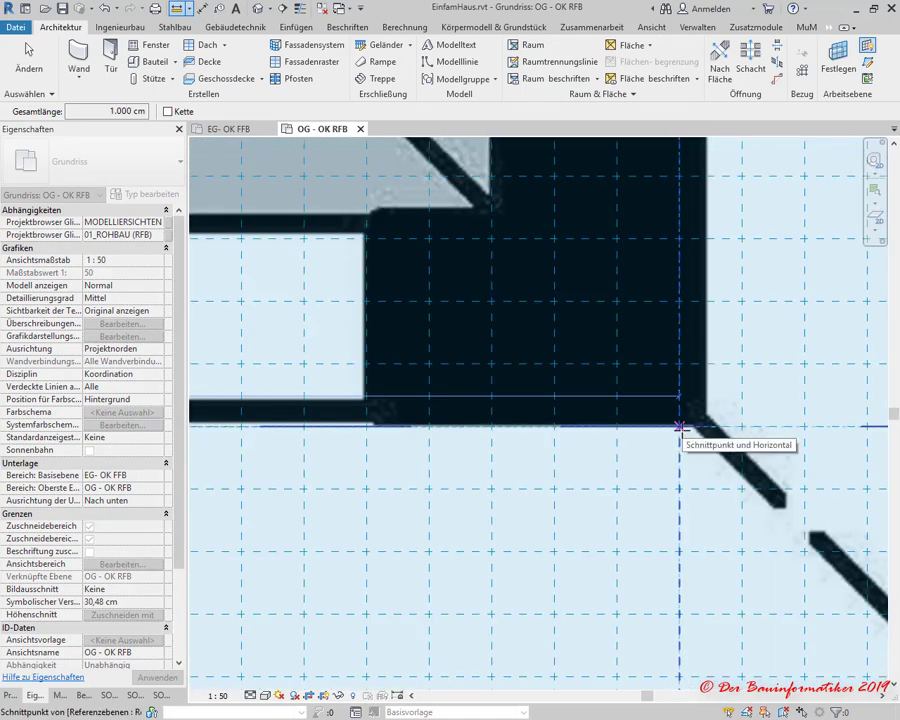
scroll(680, 426, "down", 1)
scroll(680, 427, "down", 1)
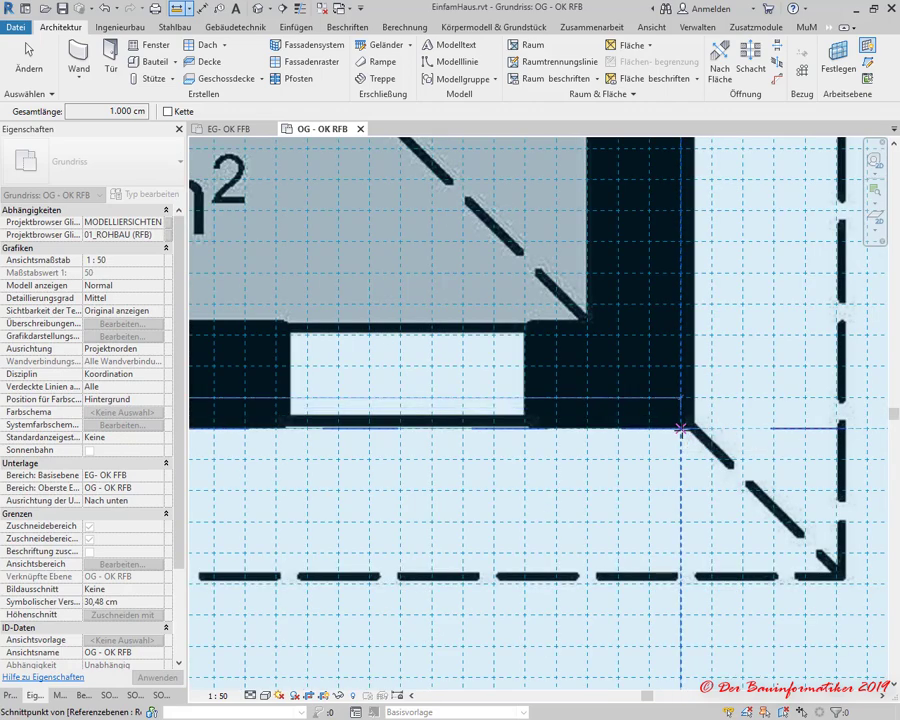
scroll(680, 430, "down", 2)
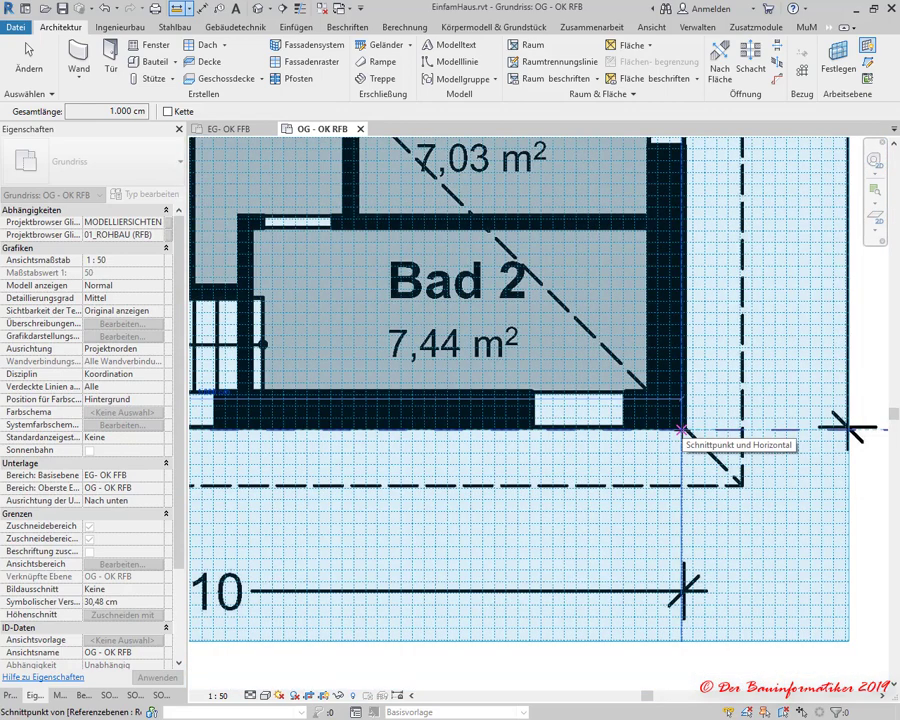
middle_click_drag(680, 430, 815, 423)
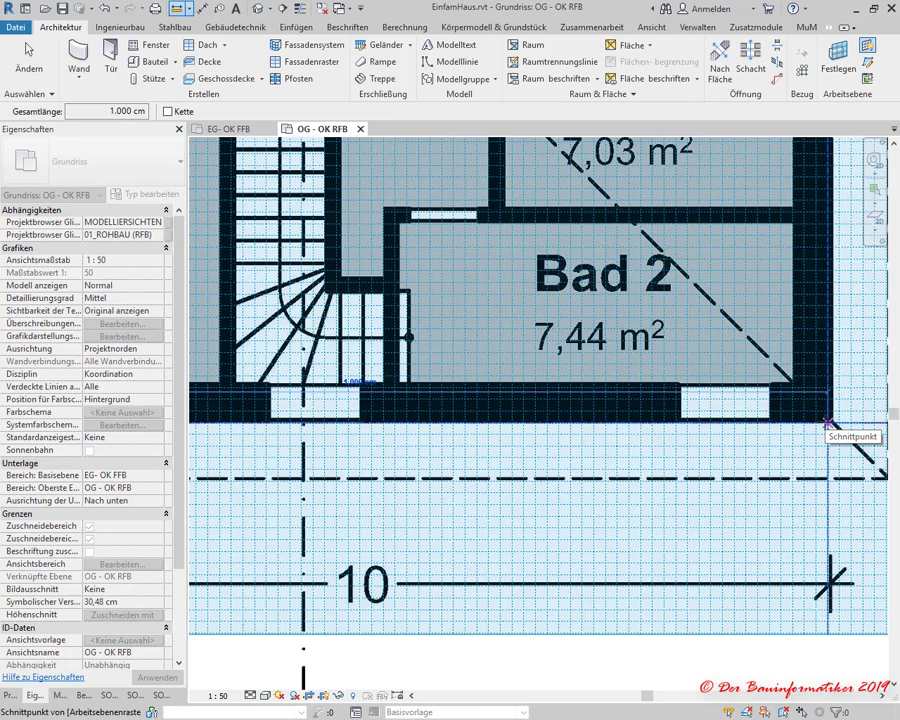
left_click(826, 423)
key("Escape")
key("Escape")
scroll(707, 446, "down", 3)
scroll(680, 425, "down", 2)
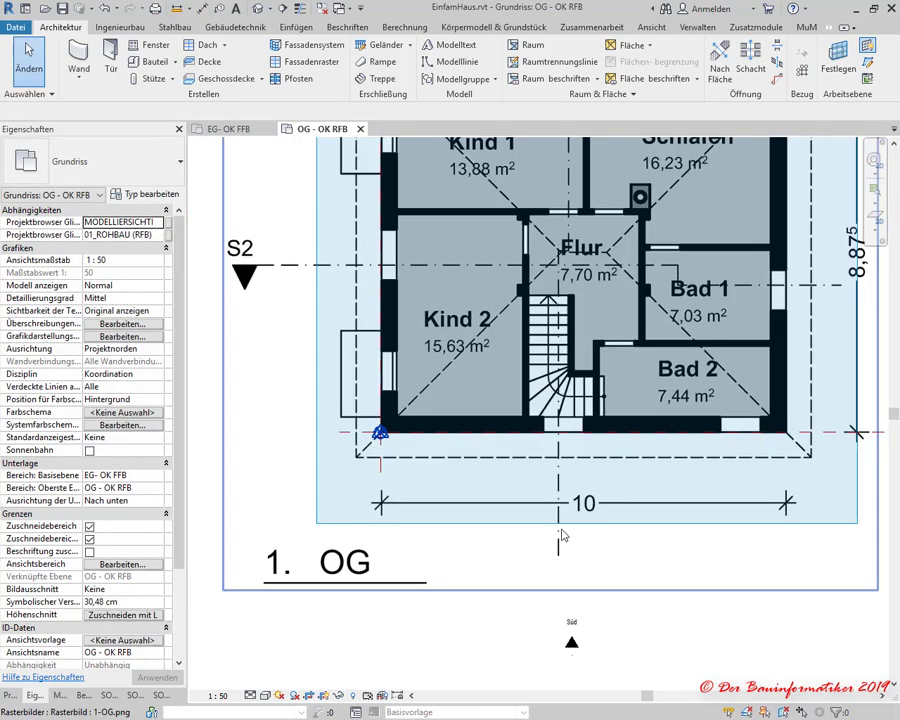
left_click(576, 525)
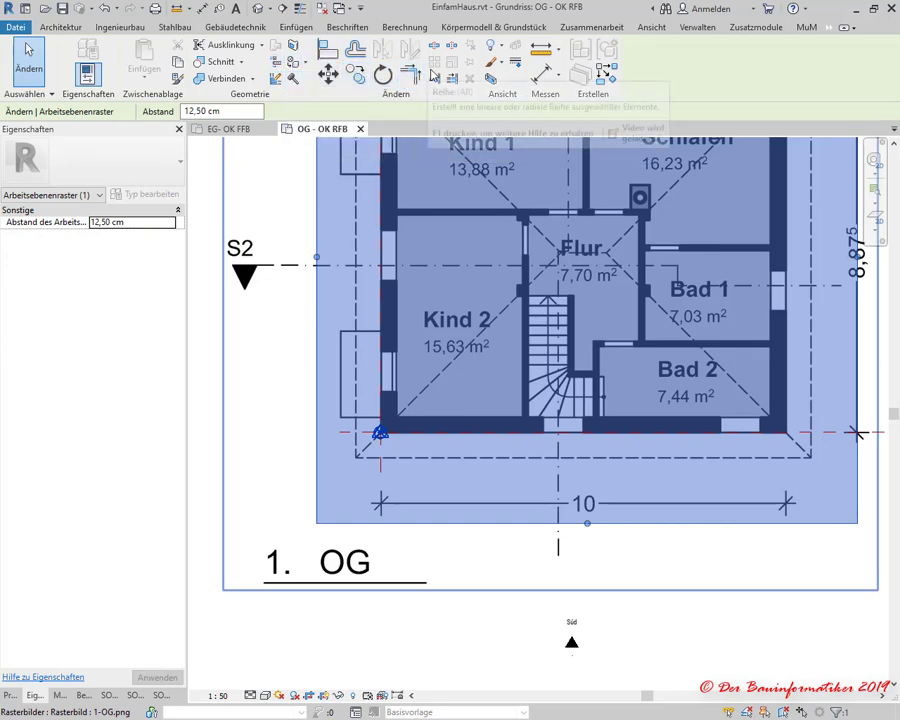
key("Escape")
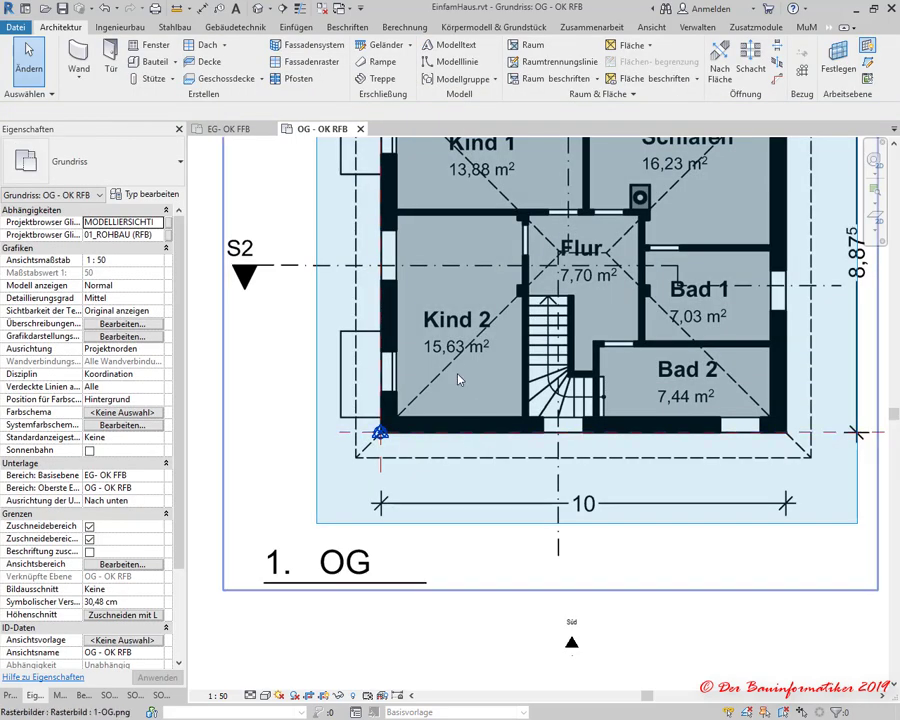
Select the 1-OG.png underlay and zoom in on its Kind 2 wall corner
left_click(455, 363)
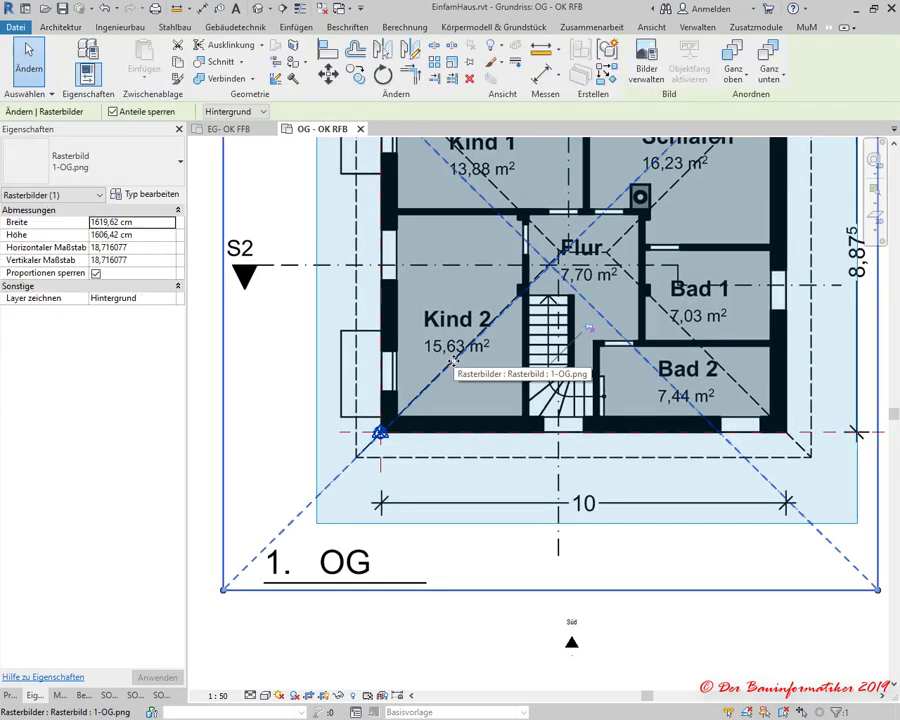
scroll(455, 385, "up", 5)
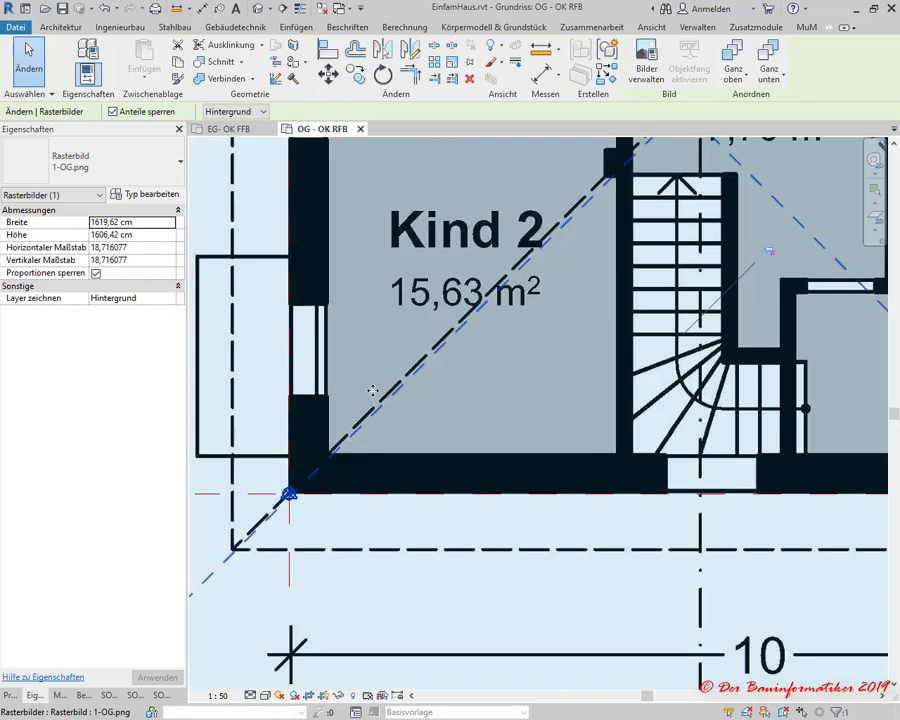
scroll(440, 335, "up", 3)
middle_click_drag(206, 558, 381, 436)
scroll(330, 444, "up", 3)
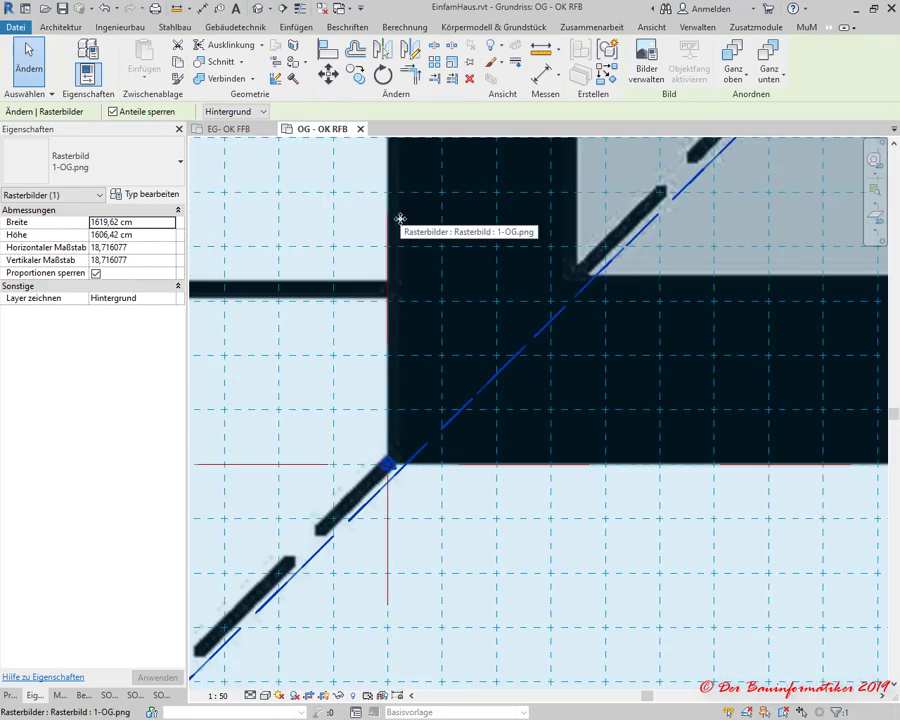
scroll(488, 446, "up", 3)
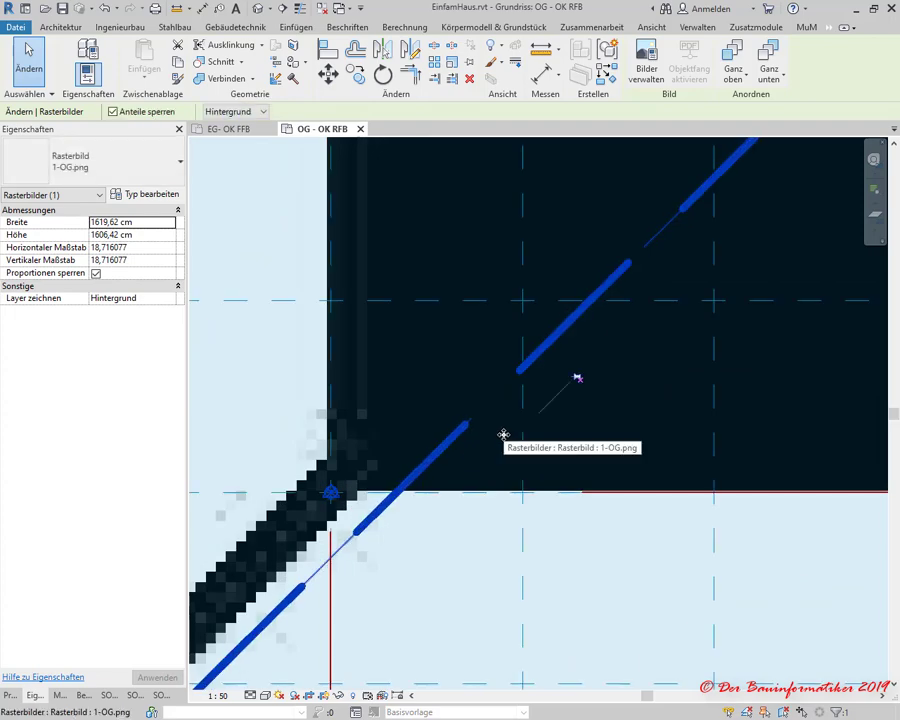
key("Escape")
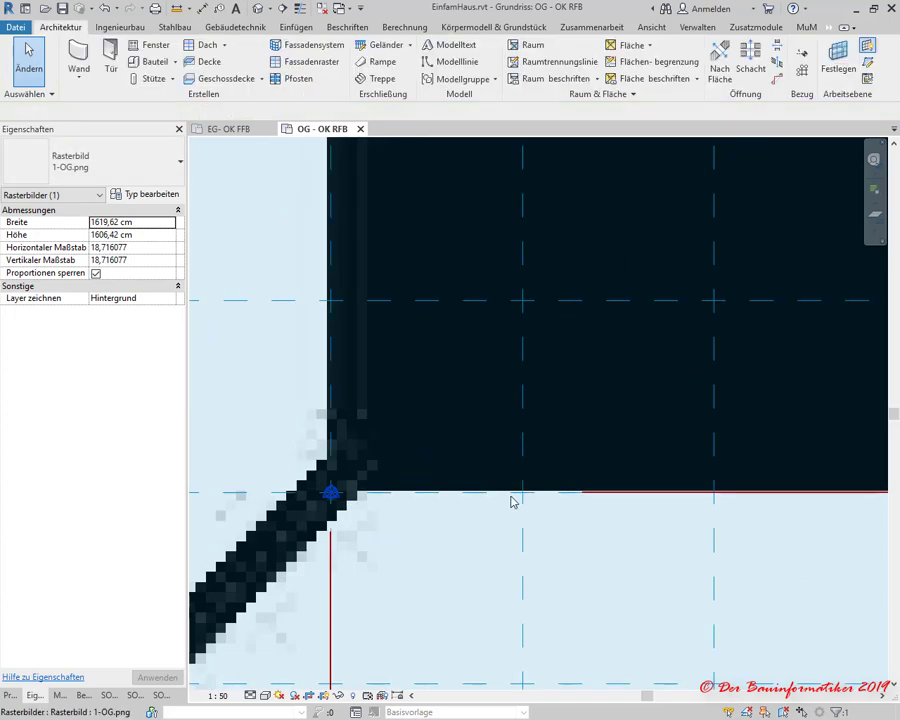
Shift the underlay slightly down so its Kind 2 corner sits on the base point
left_click(518, 453)
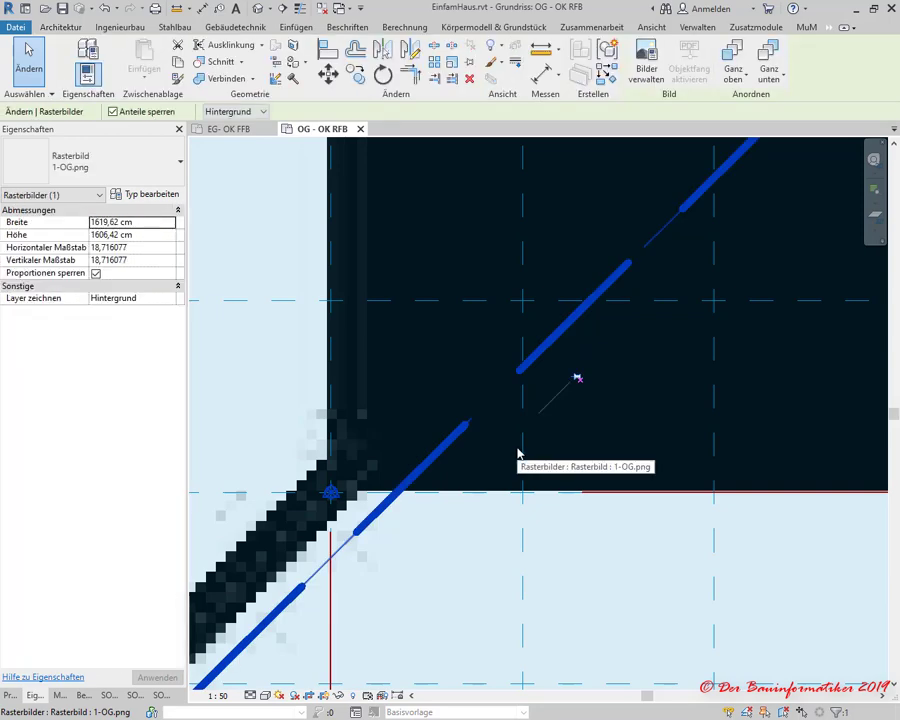
left_click_drag(518, 453, 518, 456)
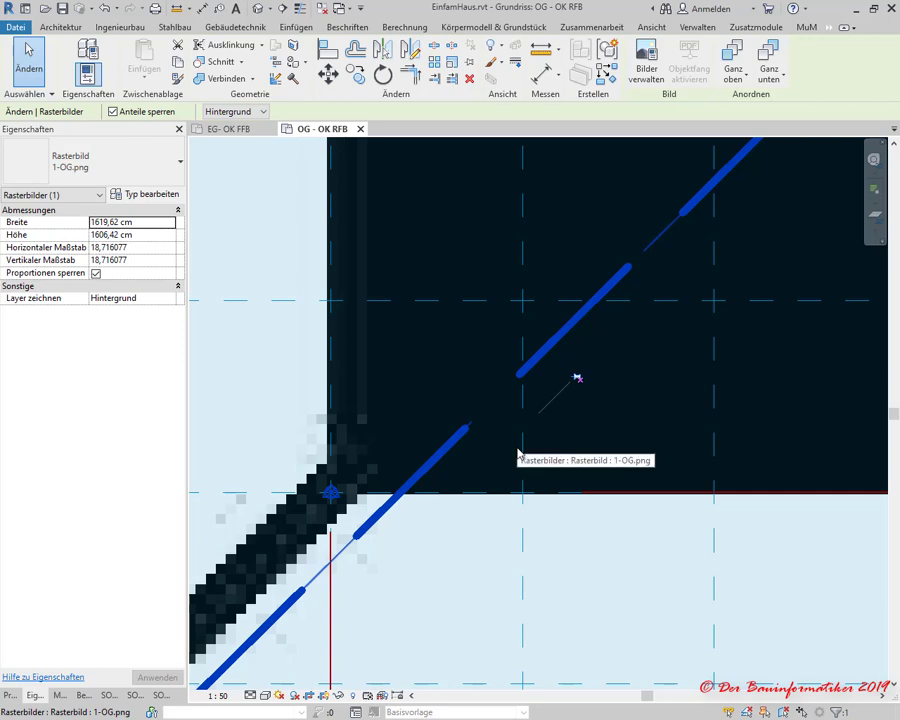
key("Down")
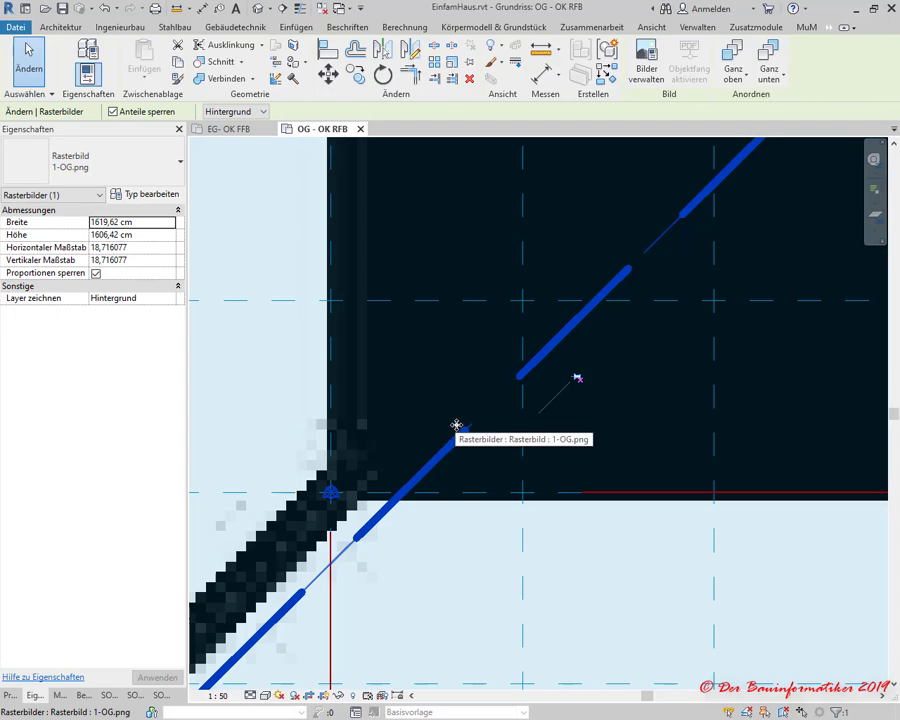
scroll(361, 410, "down", 1)
scroll(361, 410, "down", 1)
scroll(361, 368, "down", 1)
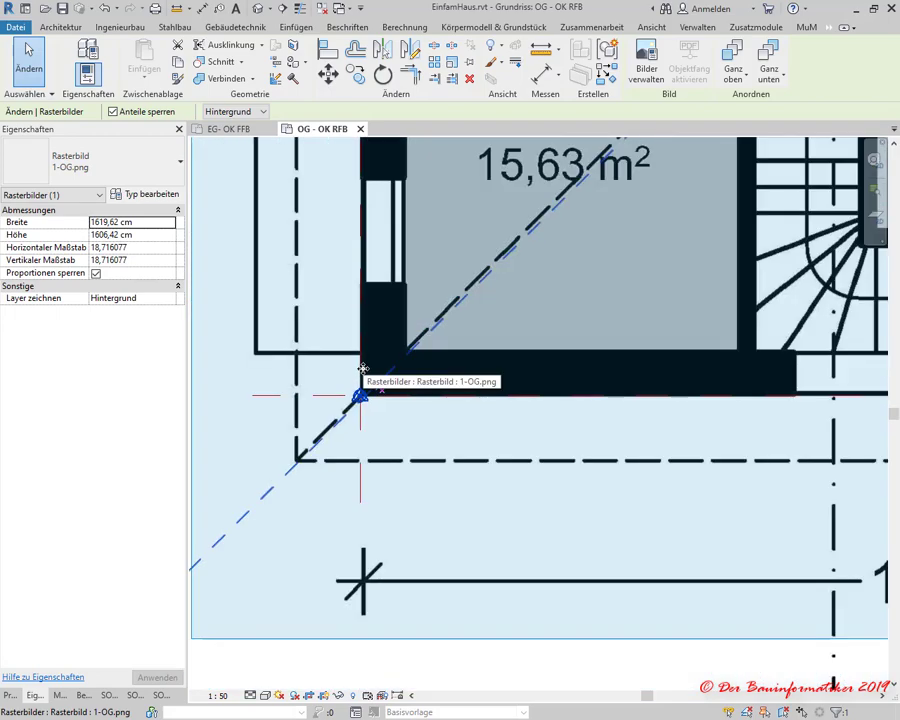
scroll(462, 356, "down", 3)
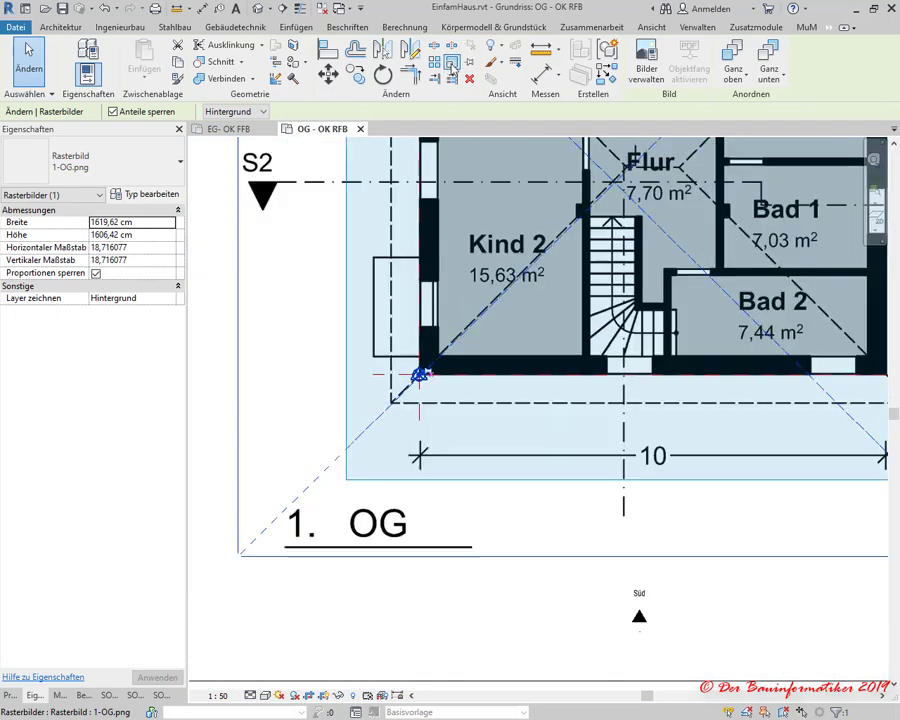
Graphically scale 1-OG.png from the Kind 2 corner to the Bad 2 corner, giving 1610,77 cm width
left_click(452, 65)
scroll(460, 372, "up", 2)
scroll(422, 361, "up", 2)
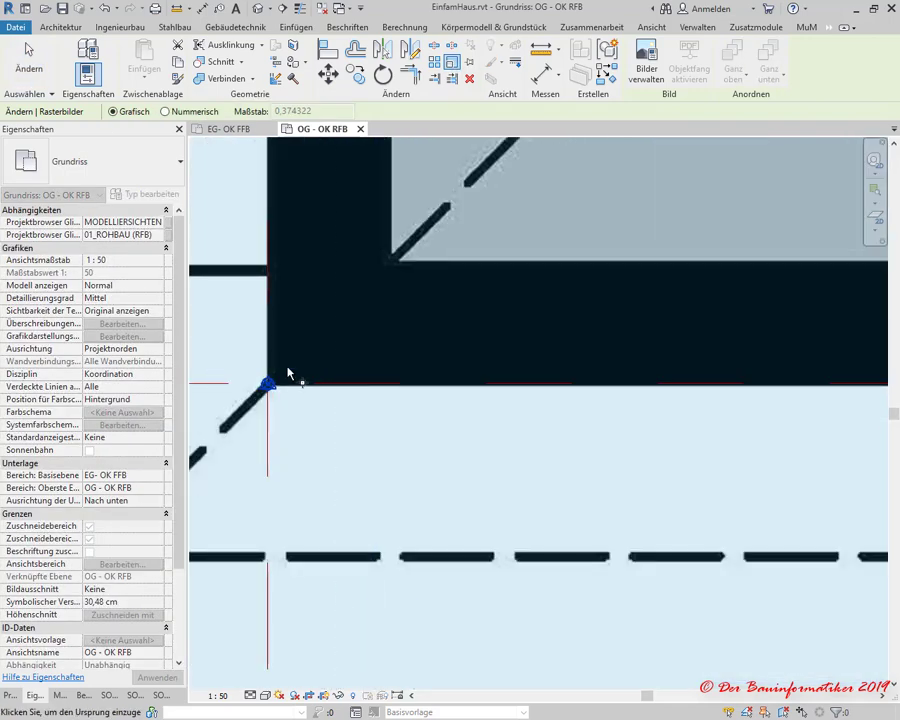
left_click(267, 384)
scroll(290, 382, "down", 2)
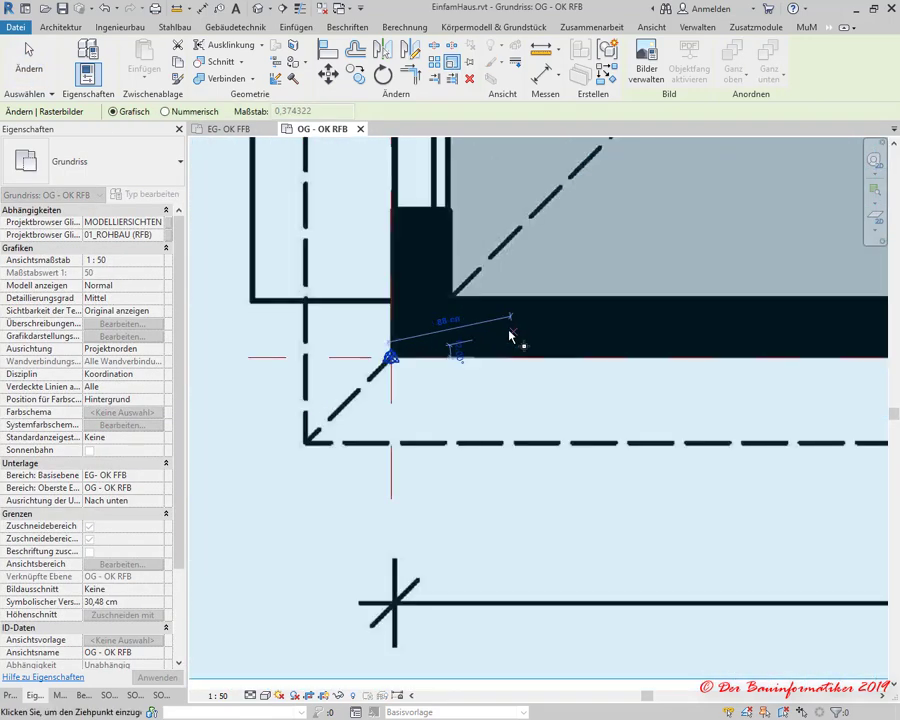
scroll(456, 352, "down", 2)
scroll(560, 335, "down", 1)
scroll(723, 338, "up", 3)
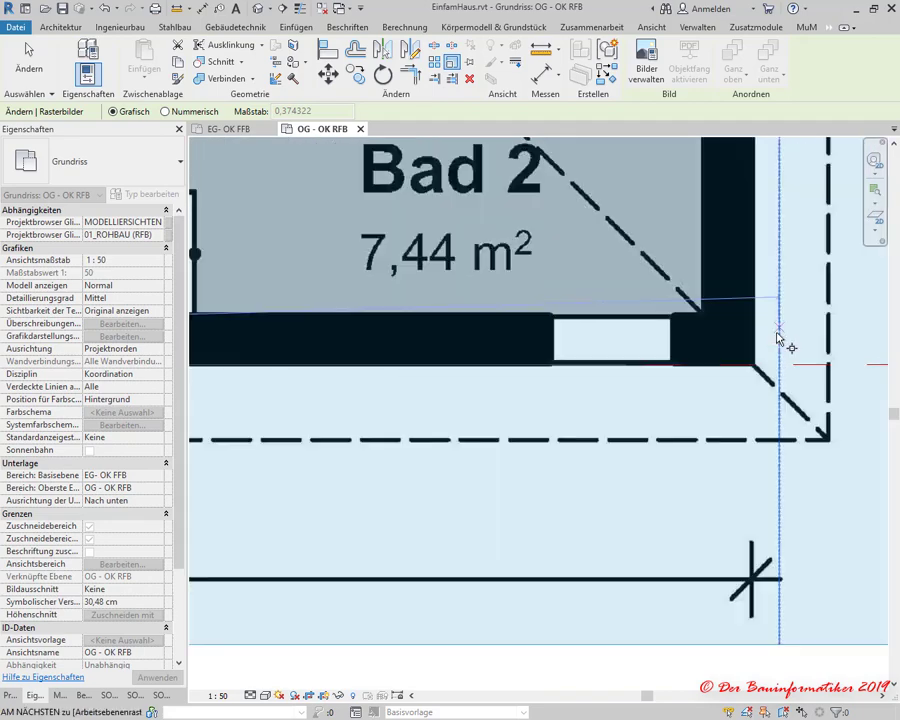
scroll(717, 345, "up", 2)
scroll(717, 345, "up", 2)
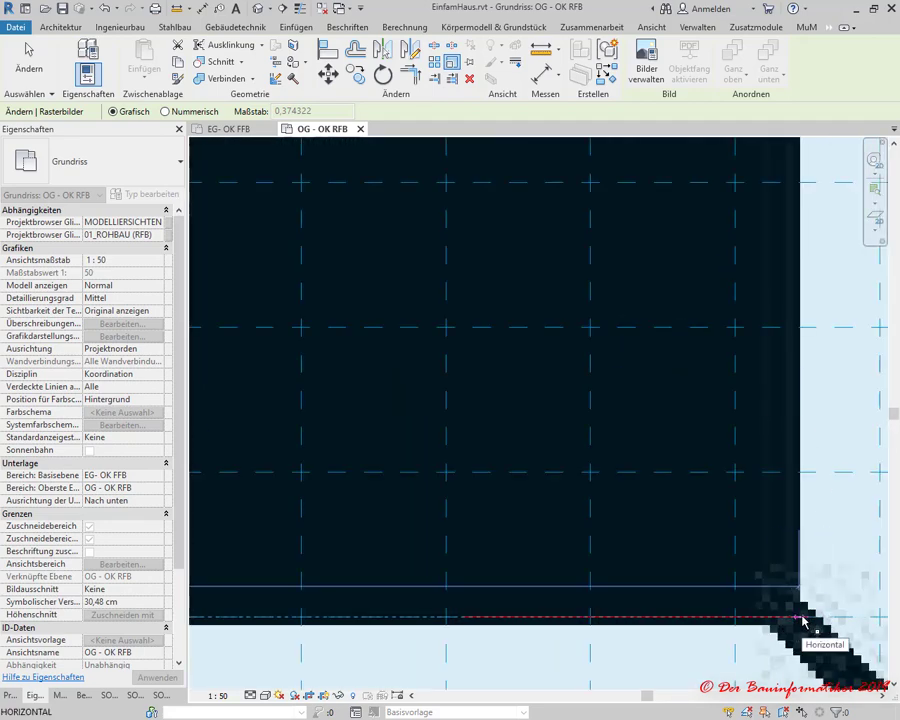
left_click(738, 620)
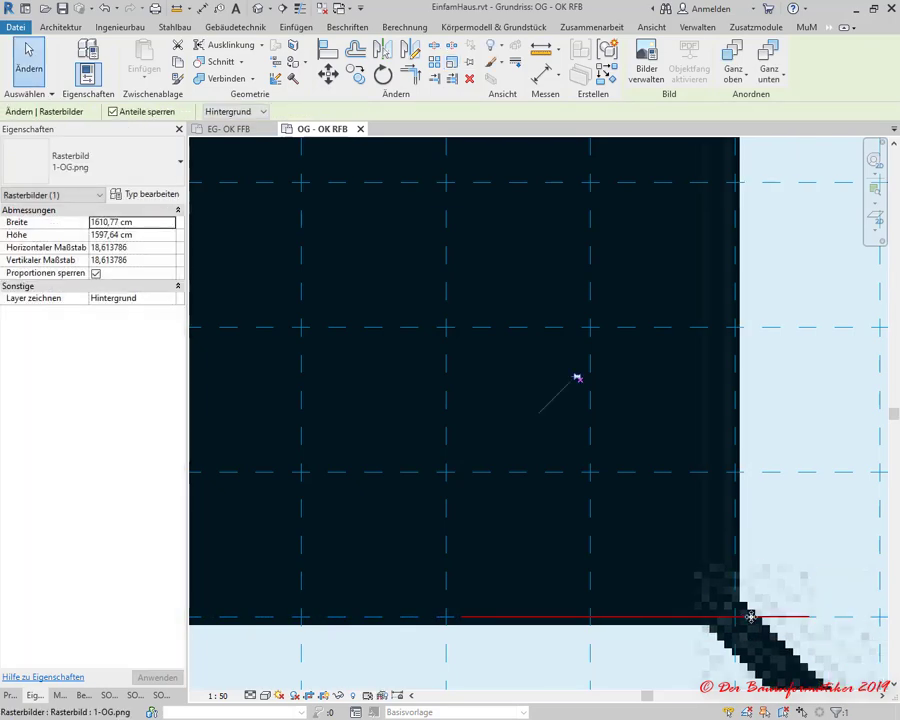
scroll(760, 546, "down", 2)
scroll(760, 546, "down", 2)
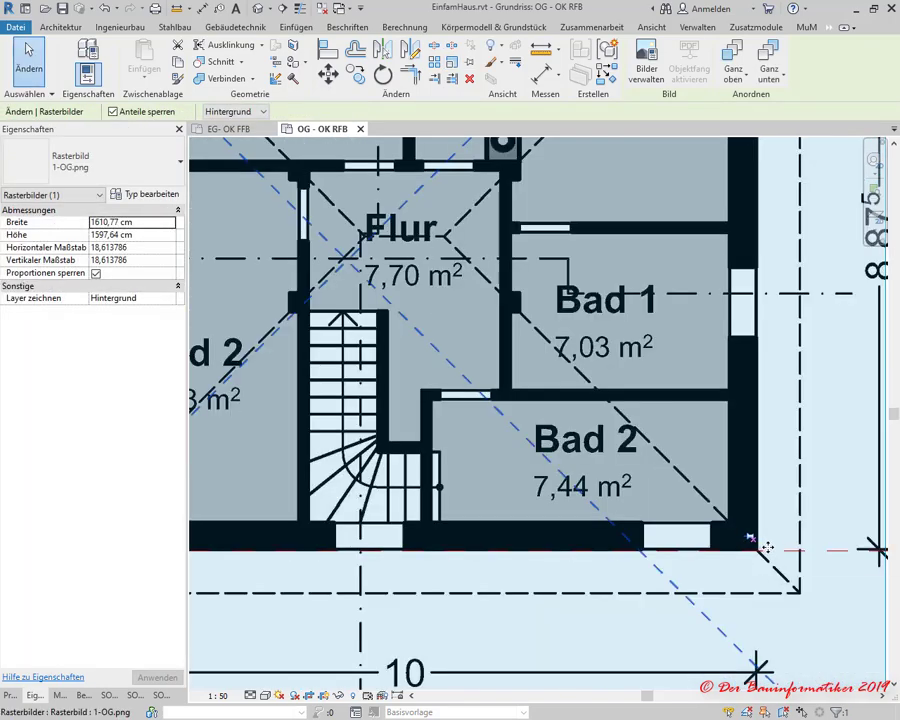
scroll(760, 546, "down", 2)
scroll(489, 276, "up", 3)
scroll(470, 255, "up", 3)
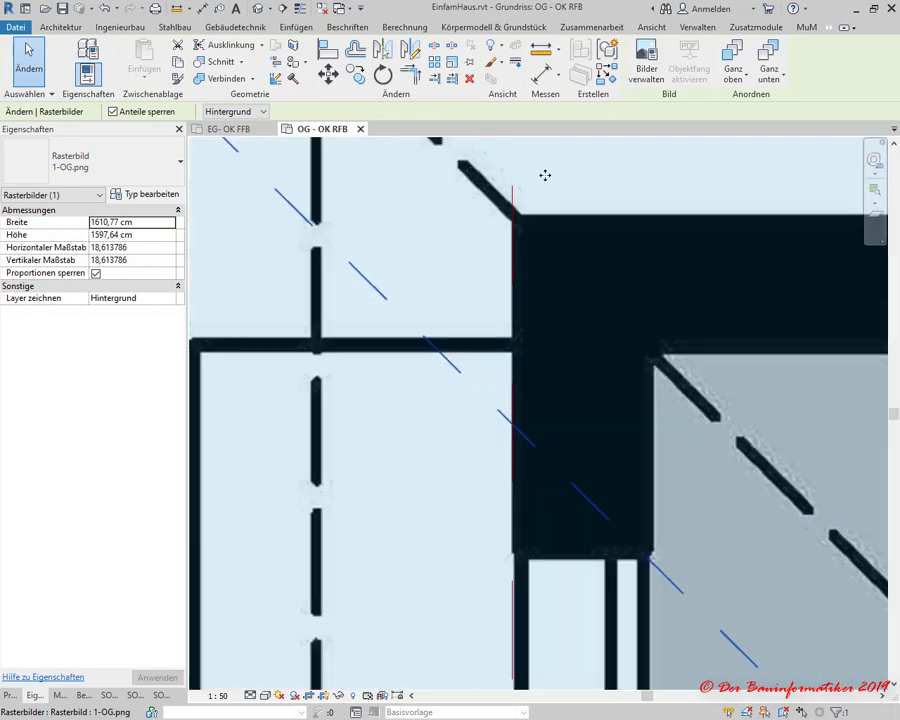
scroll(505, 190, "down", 2)
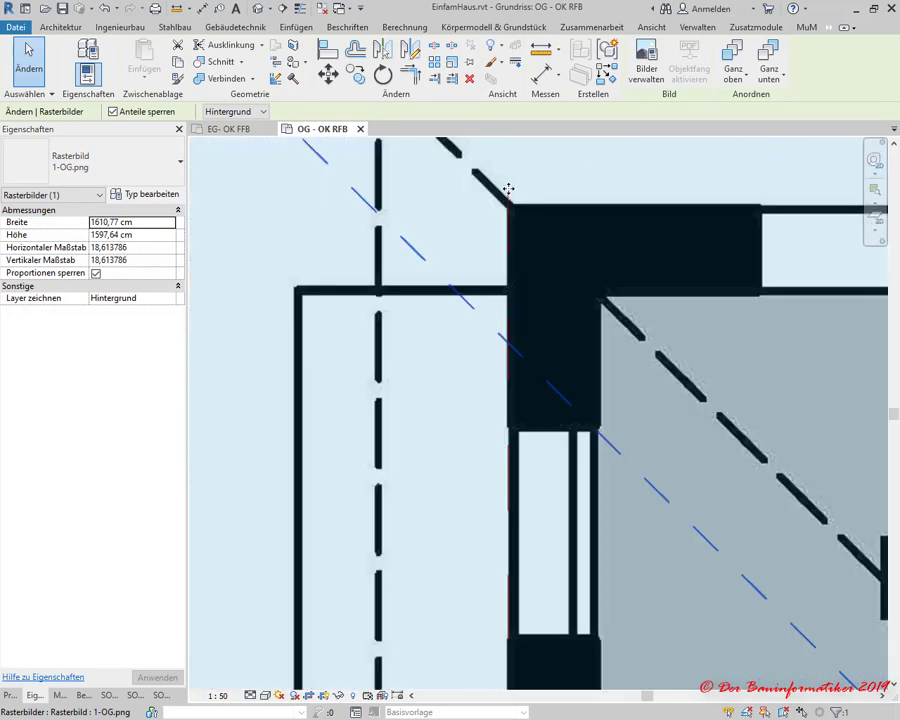
scroll(505, 192, "down", 2)
scroll(505, 196, "down", 2)
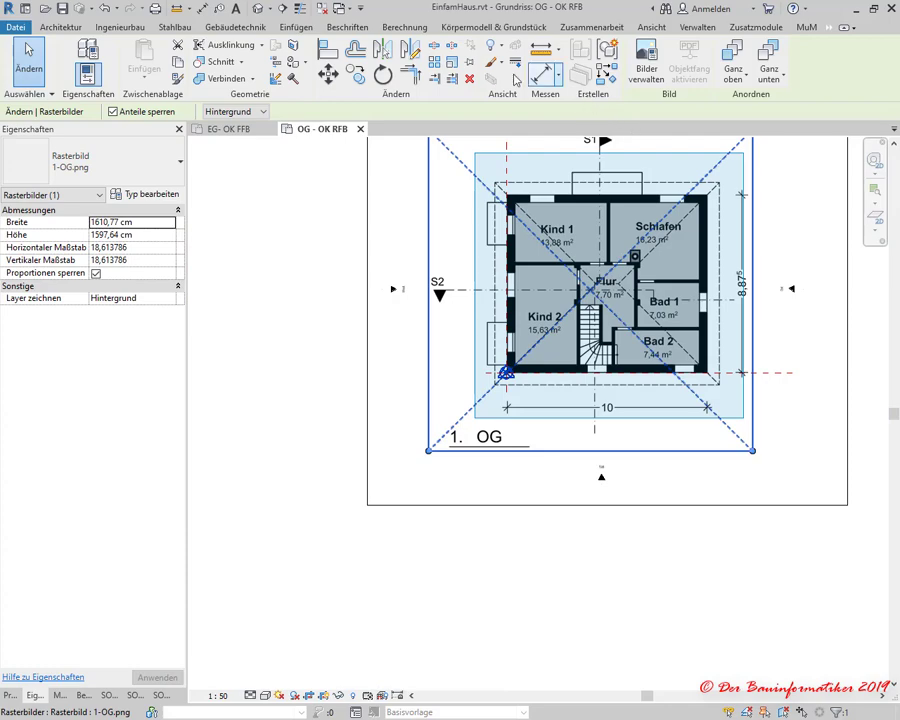
left_click(645, 530)
left_click(745, 420)
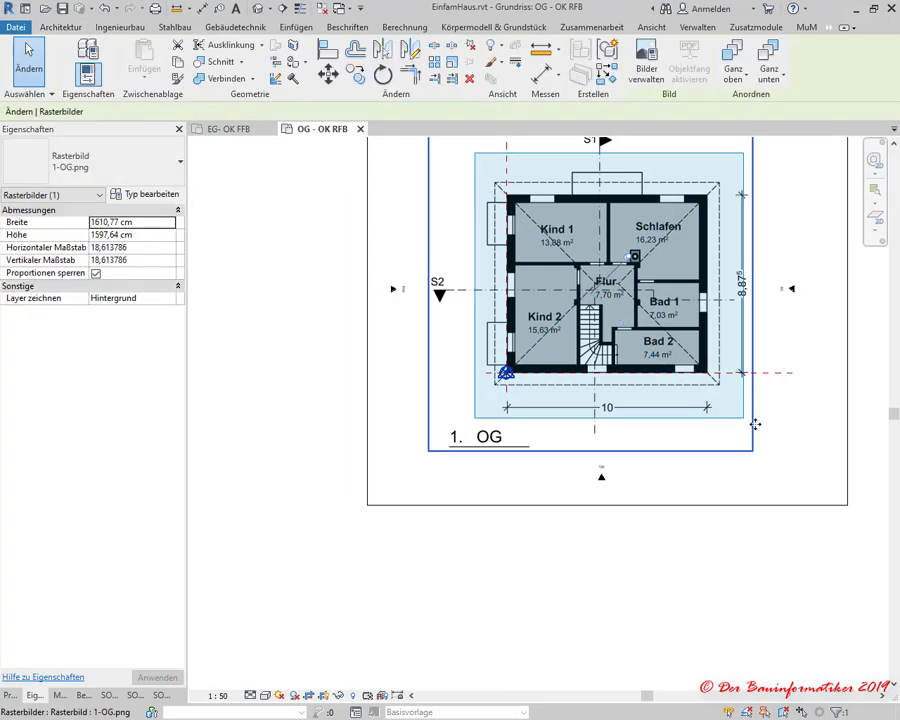
scroll(690, 315, "up", 3)
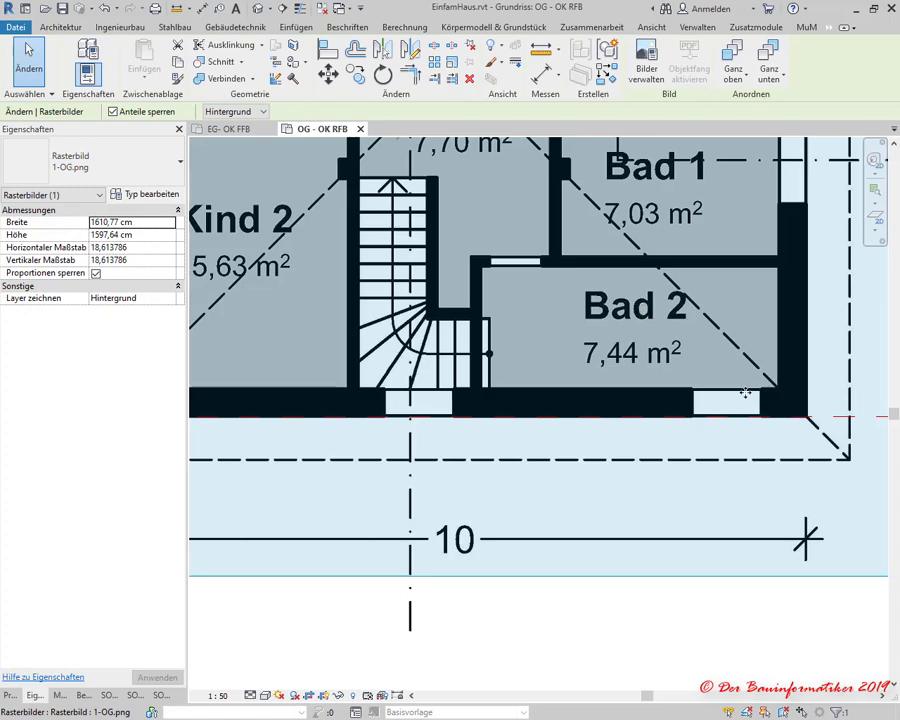
scroll(745, 393, "down", 3)
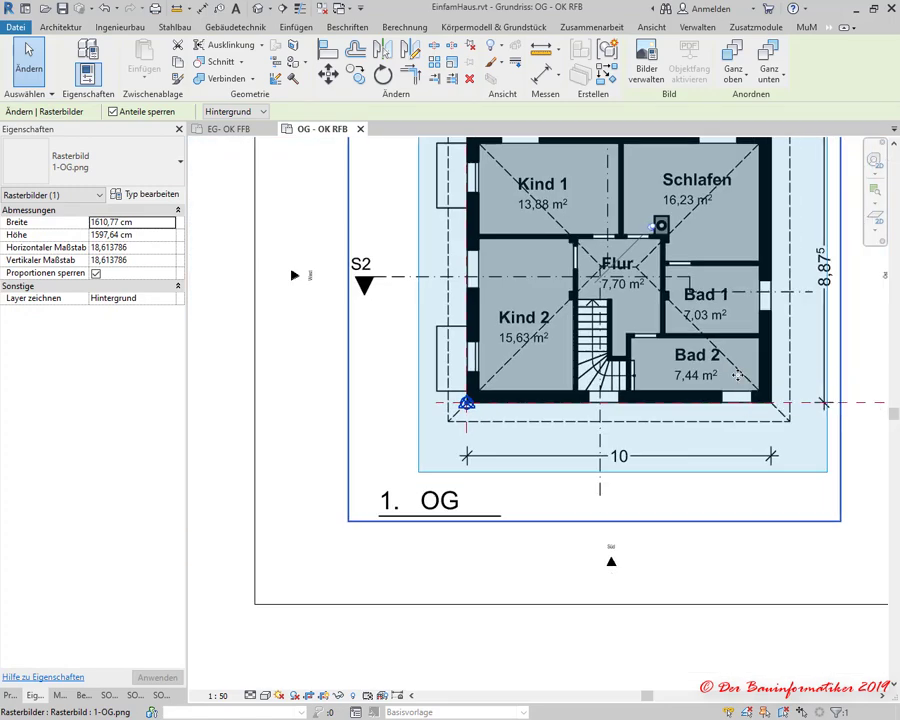
key("Escape")
scroll(497, 305, "down", 3)
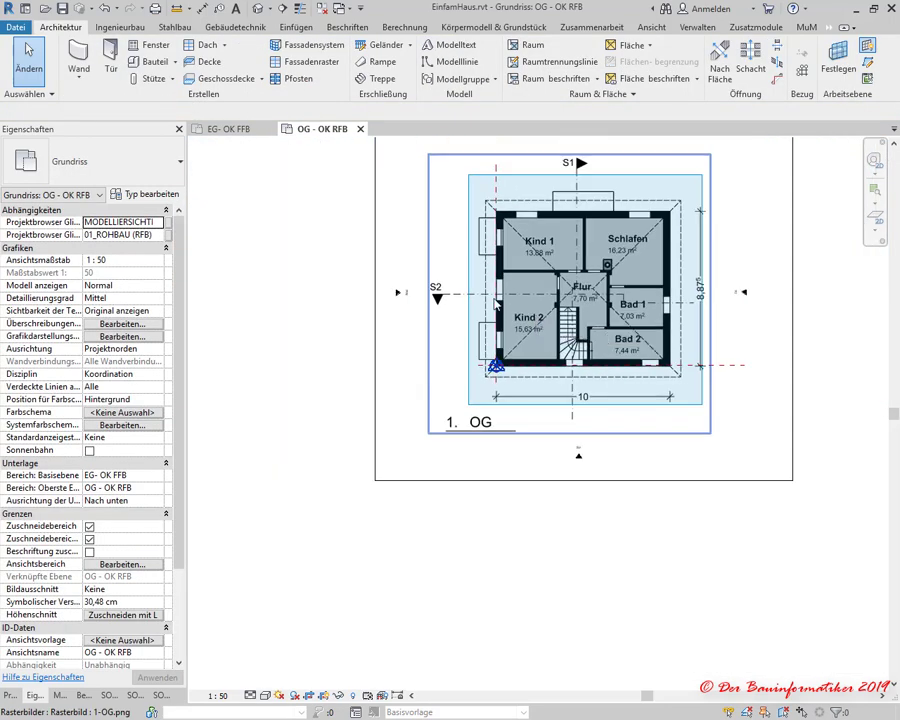
scroll(510, 243, "up", 3)
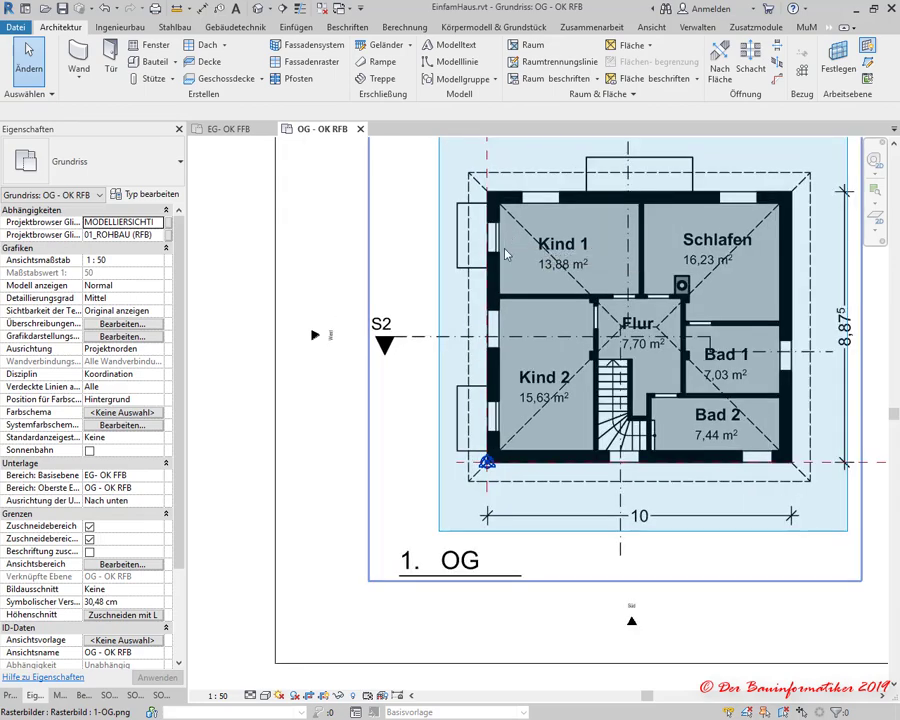
middle_click_drag(432, 302, 398, 342)
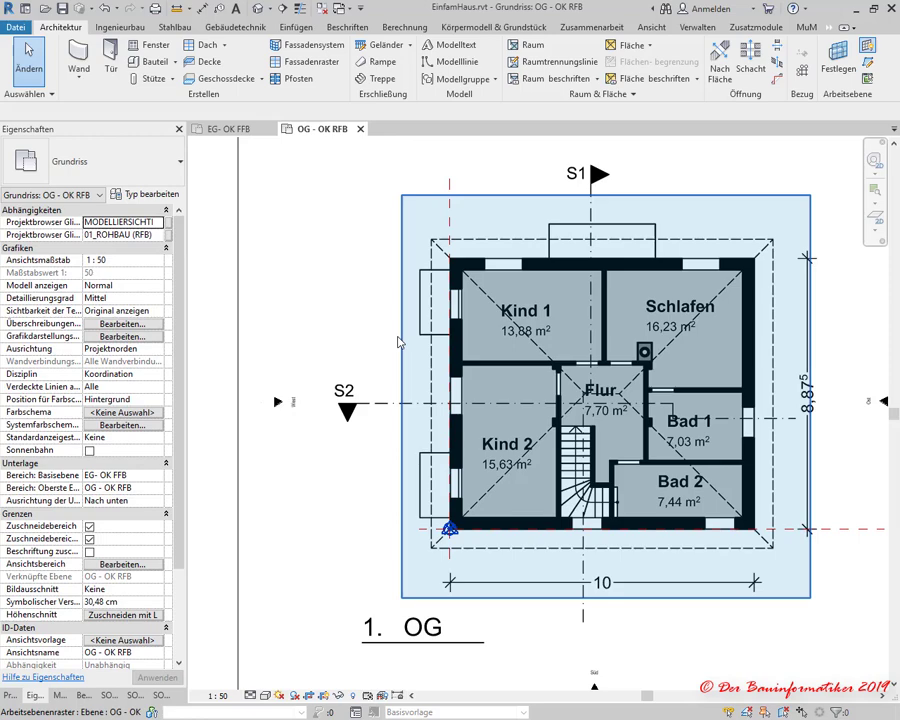
left_click(398, 342)
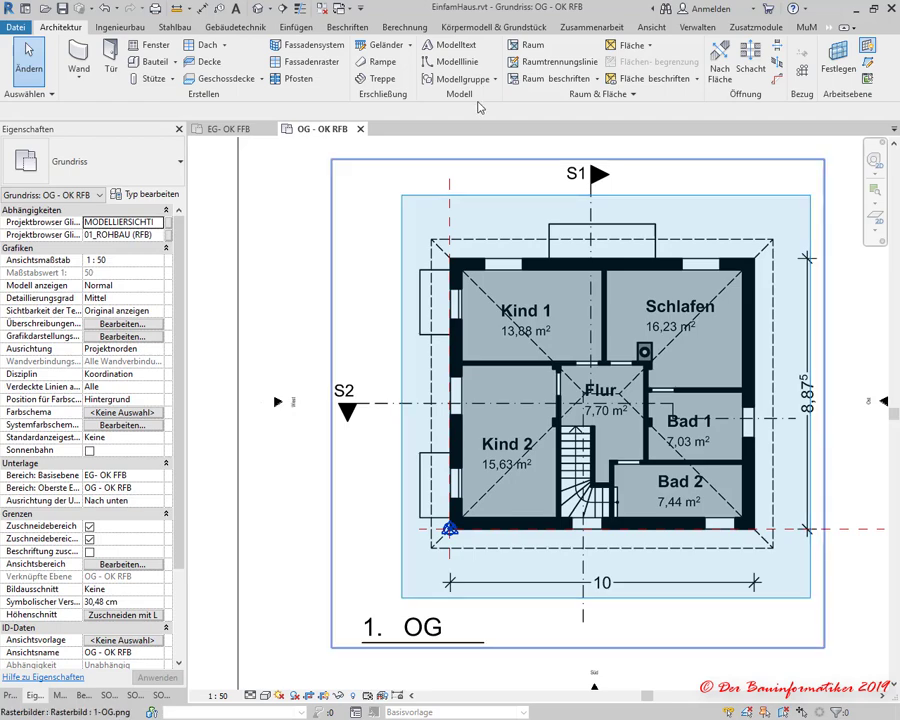